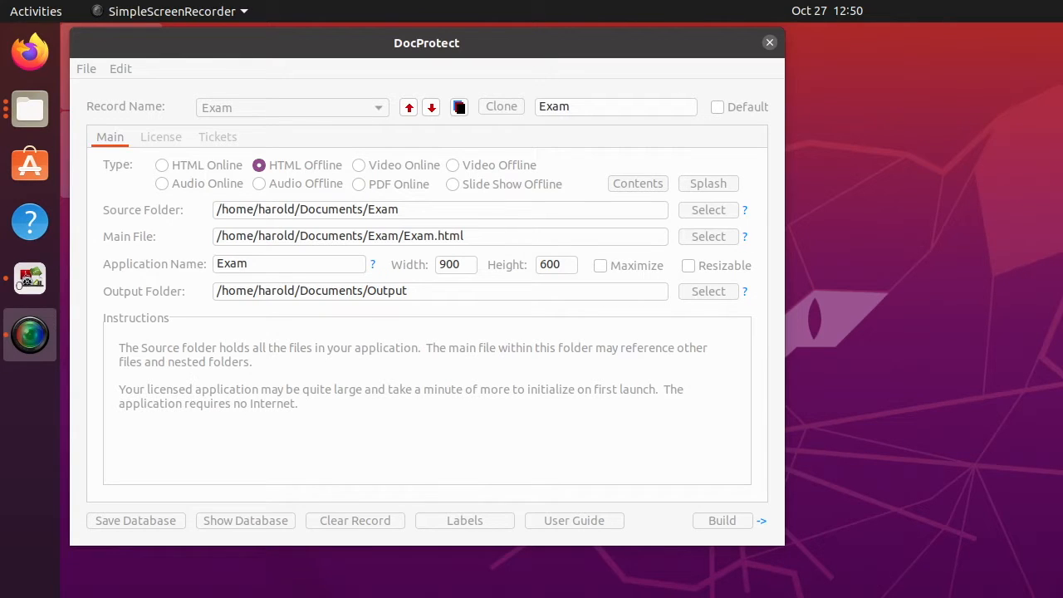
Load the saved Exam record from DocProtect's record list.
{"action": "left_click", "coordinate": [473, 45]}
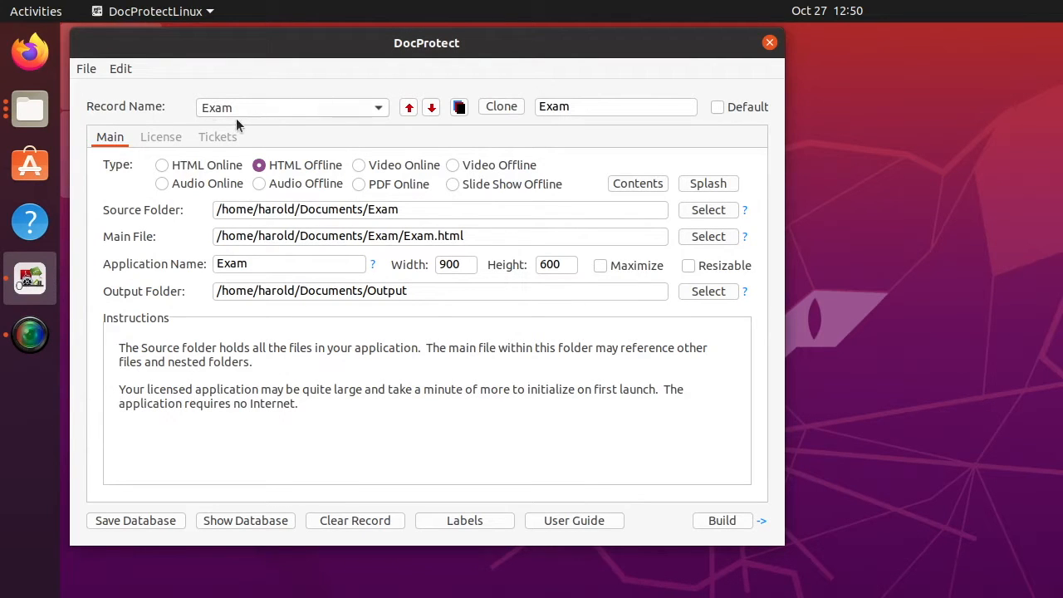
{"action": "left_click", "coordinate": [380, 109]}
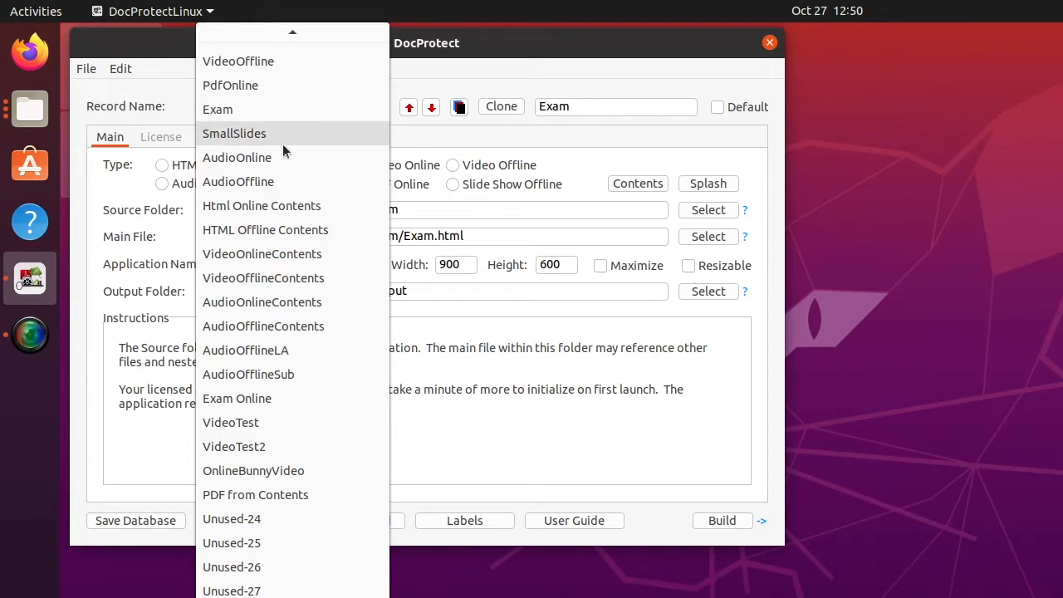
{"action": "left_click", "coordinate": [235, 111]}
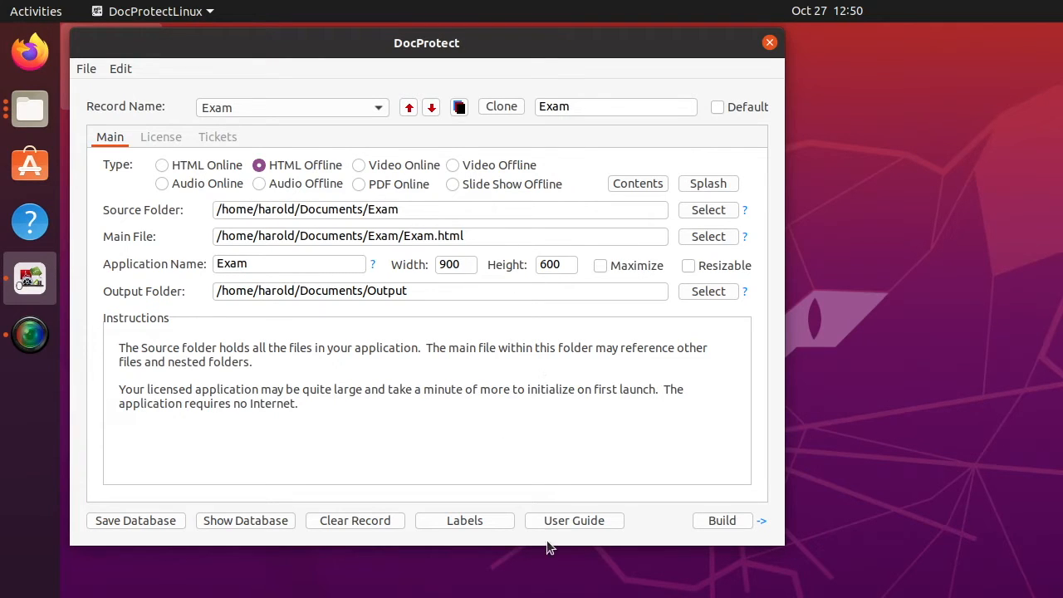
Build the Exam application into /home/harold/Documents/Output and dismiss the Build Completed notice.
{"action": "left_click_drag", "start_coordinate": [540, 597], "coordinate": [514, 269]}
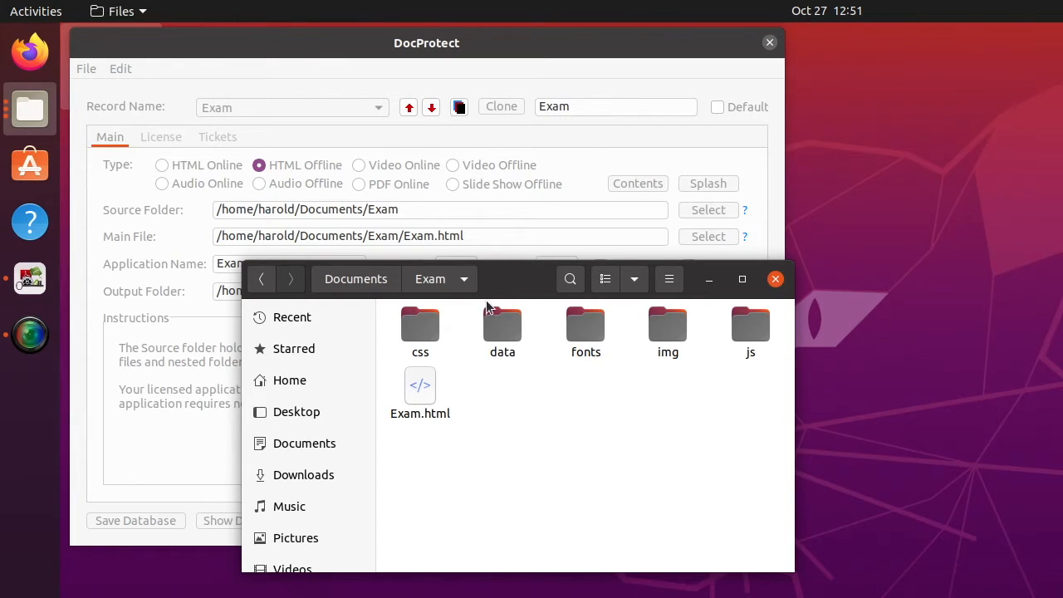
{"action": "left_click_drag", "start_coordinate": [513, 271], "coordinate": [643, 597]}
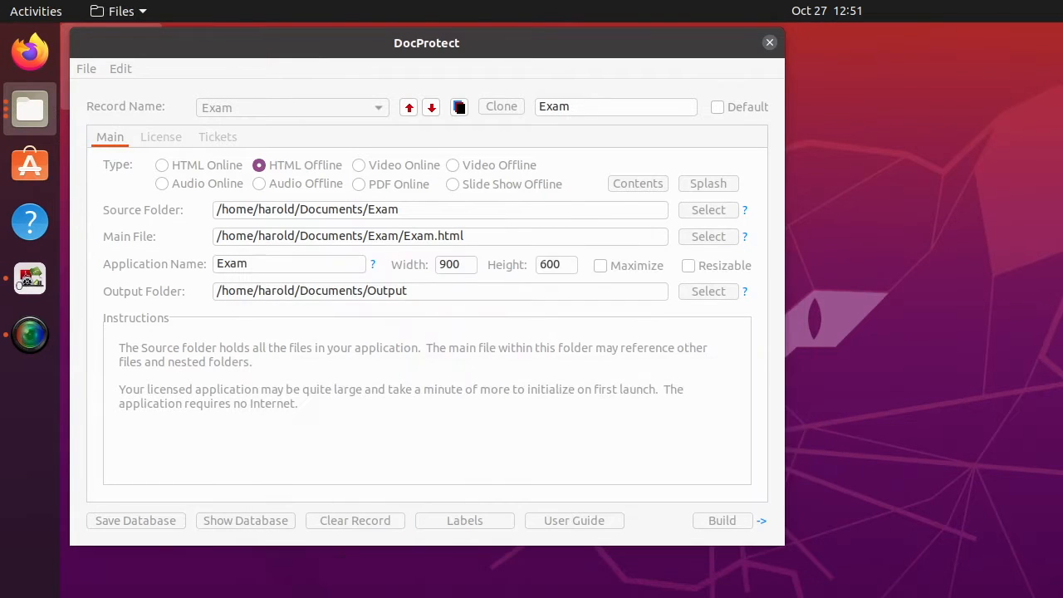
{"action": "left_click", "coordinate": [409, 210]}
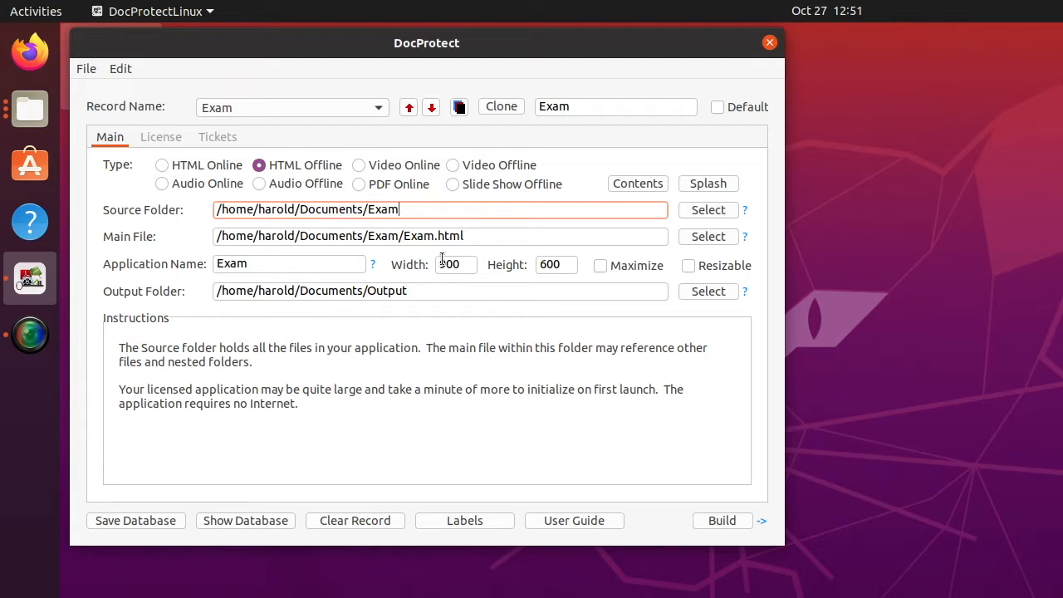
{"action": "scroll", "coordinate": [452, 259], "scroll_direction": "up", "scroll_amount": 1}
{"action": "left_click", "coordinate": [724, 515]}
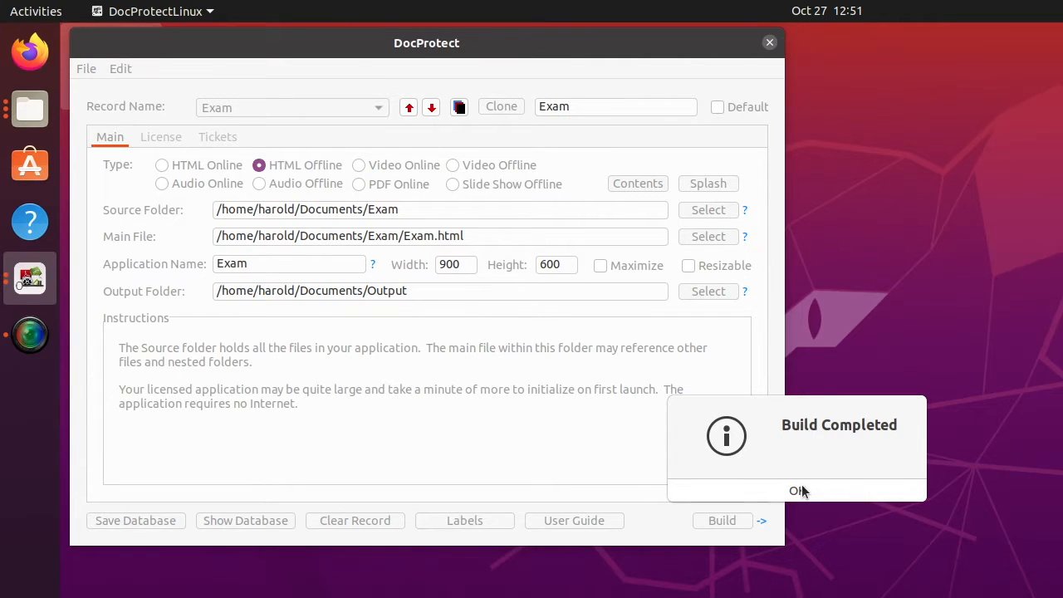
{"action": "left_click", "coordinate": [798, 490]}
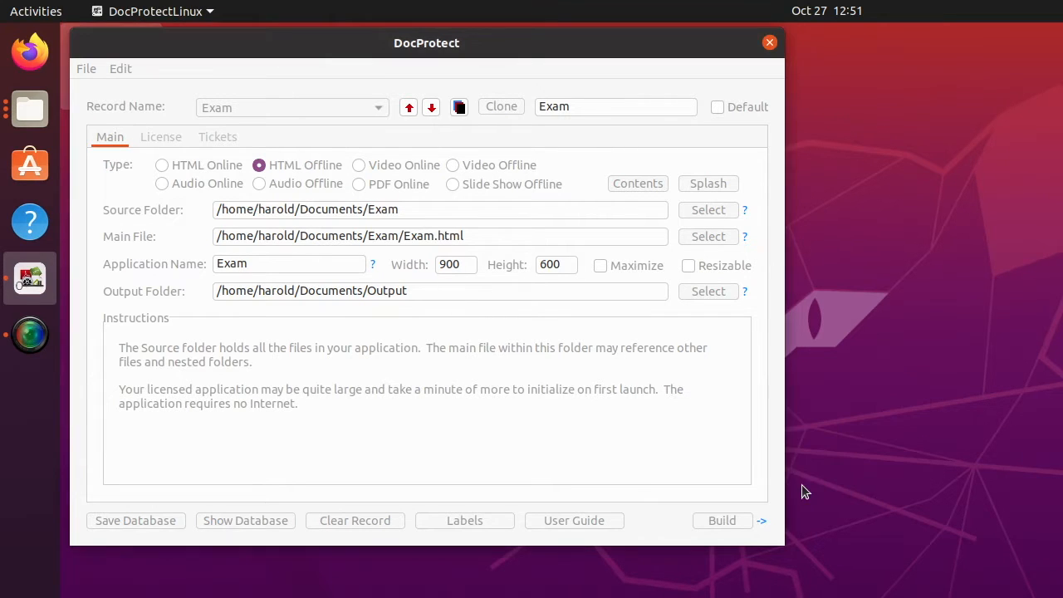
Launch the RunDoc app in Output/Exam, showing Question 1 of 25 with a countdown timer.
{"action": "left_click", "coordinate": [762, 520]}
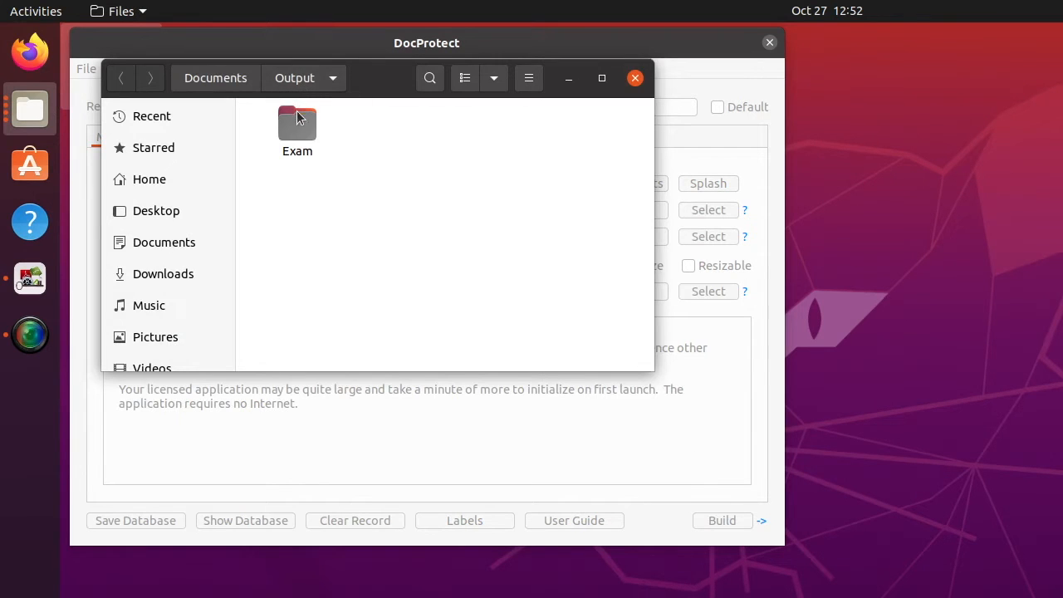
{"action": "double_click", "coordinate": [298, 132]}
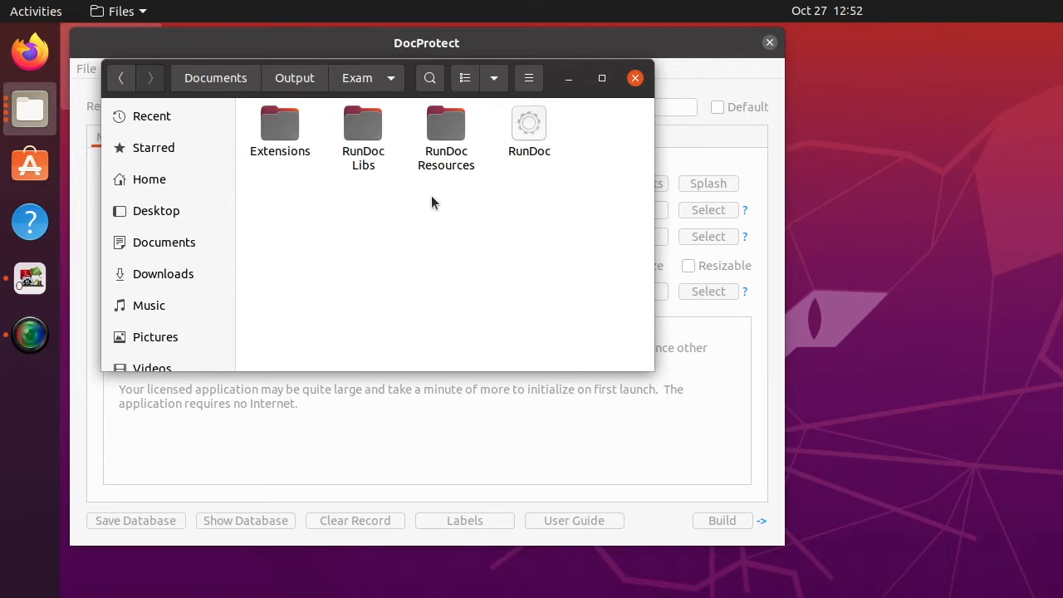
{"action": "left_click", "coordinate": [536, 129]}
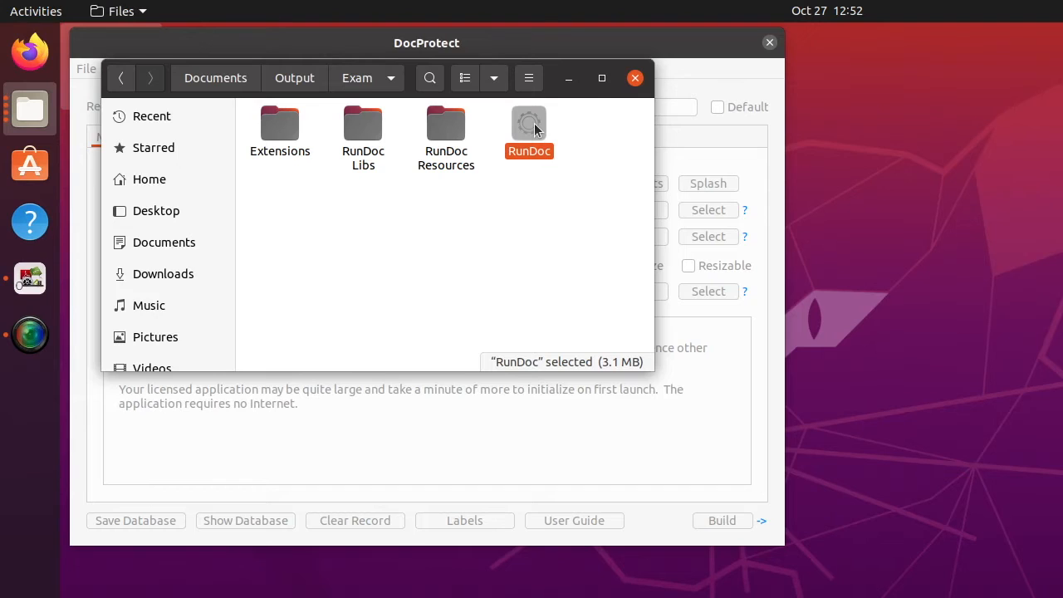
{"action": "double_click", "coordinate": [535, 126]}
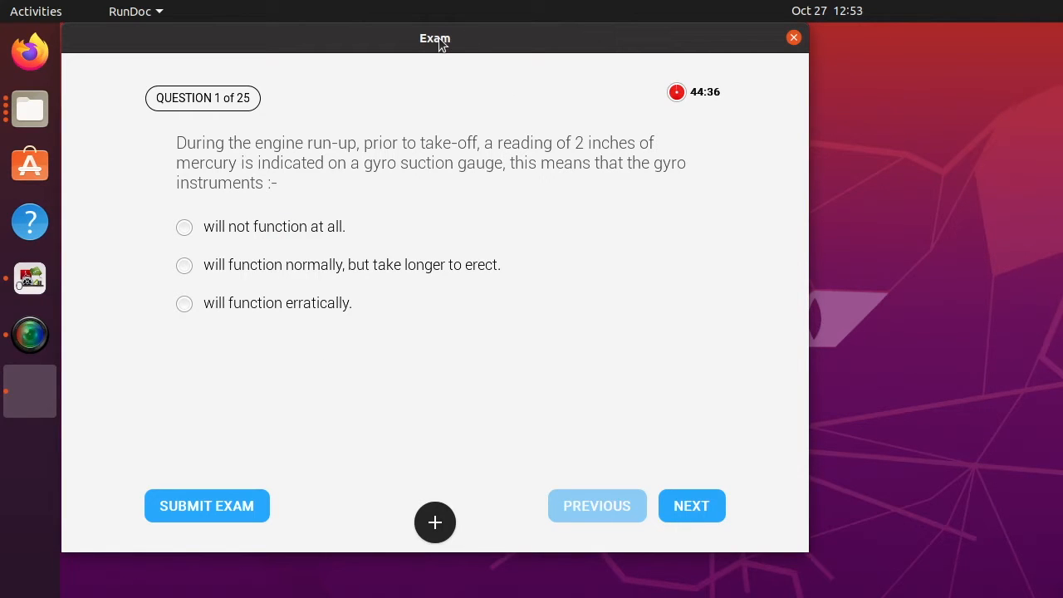
Answer question 1 with 'will function normally, but take longer to erect' and go to question 2.
{"action": "left_click", "coordinate": [184, 266]}
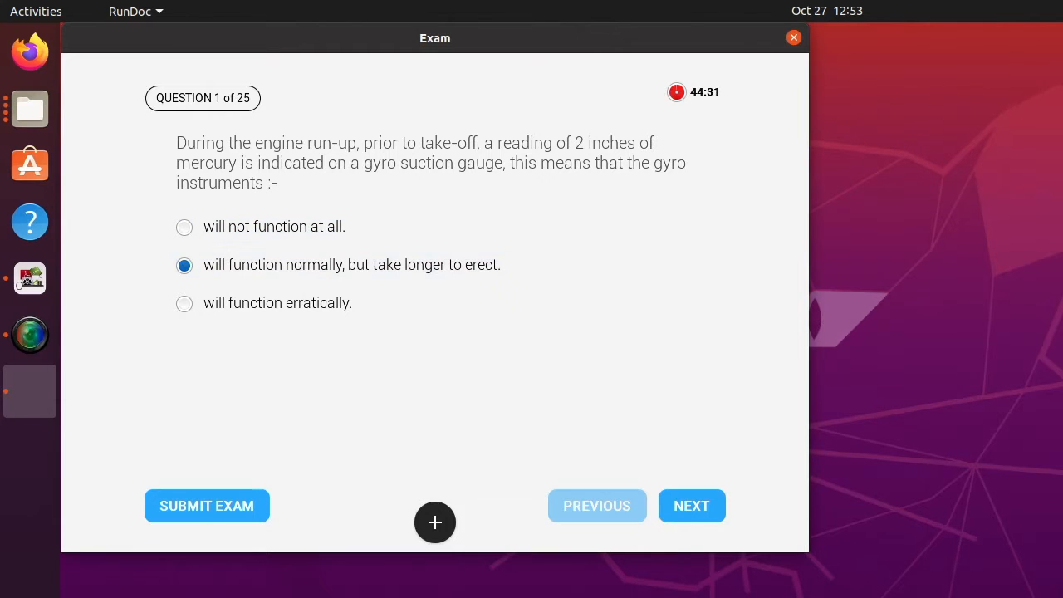
{"action": "left_click", "coordinate": [700, 507]}
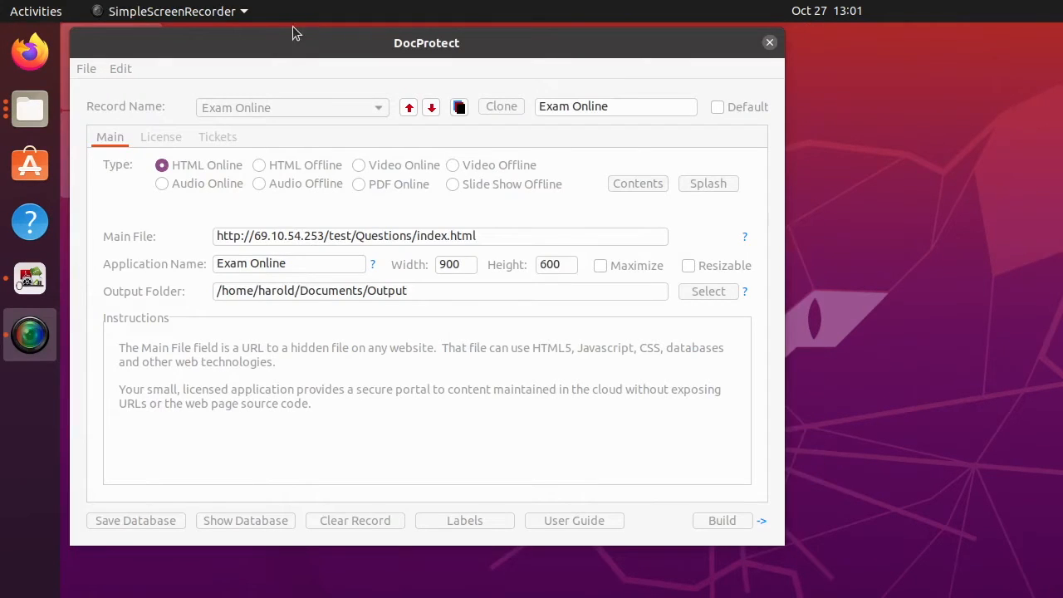
{"action": "left_click", "coordinate": [285, 42]}
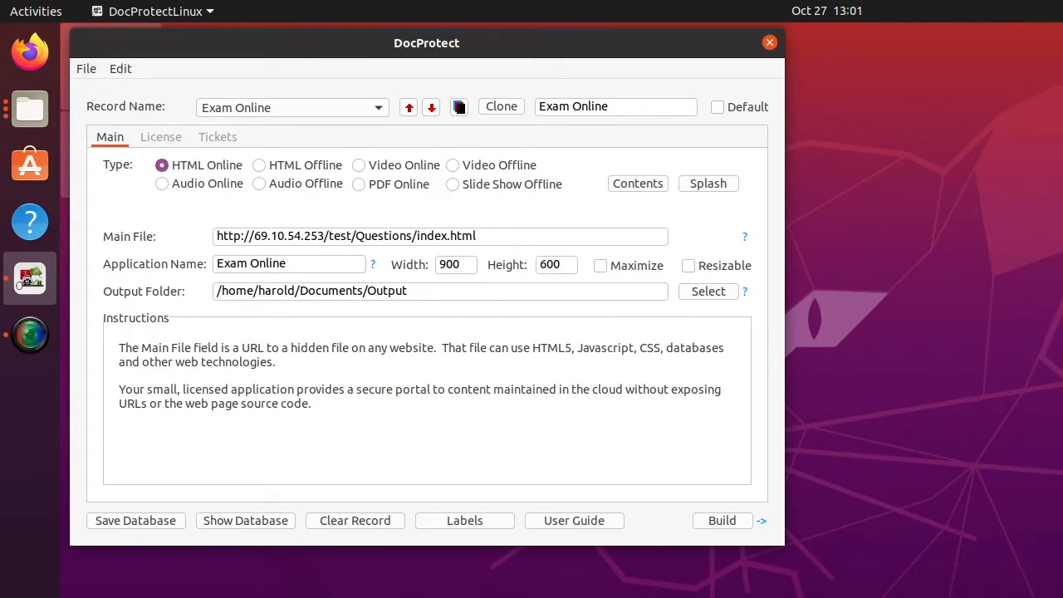
{"action": "left_click_drag", "start_coordinate": [614, 594], "coordinate": [589, 198]}
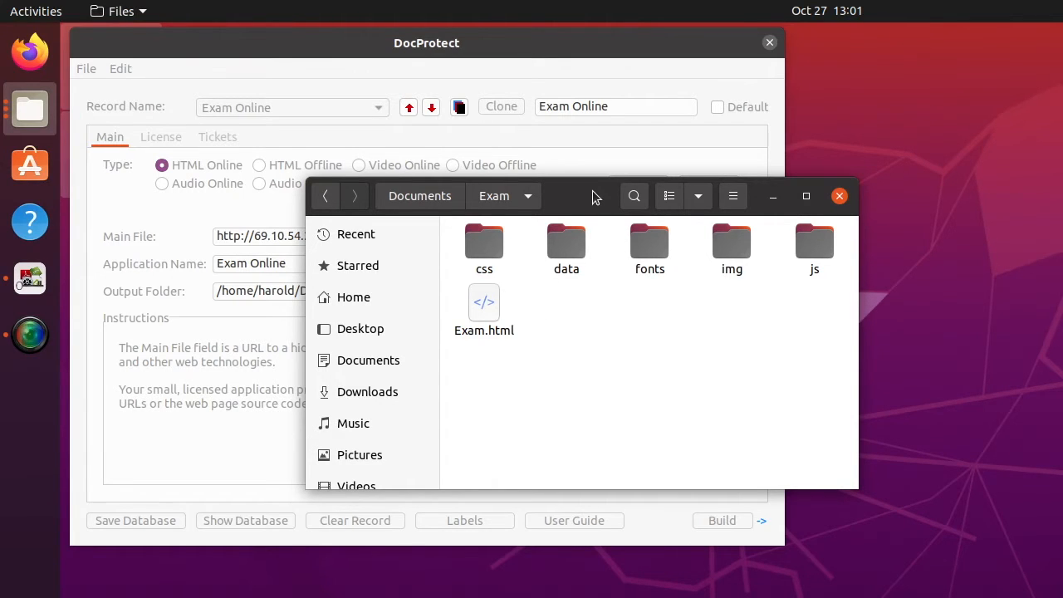
{"action": "left_click_drag", "start_coordinate": [592, 191], "coordinate": [624, 597]}
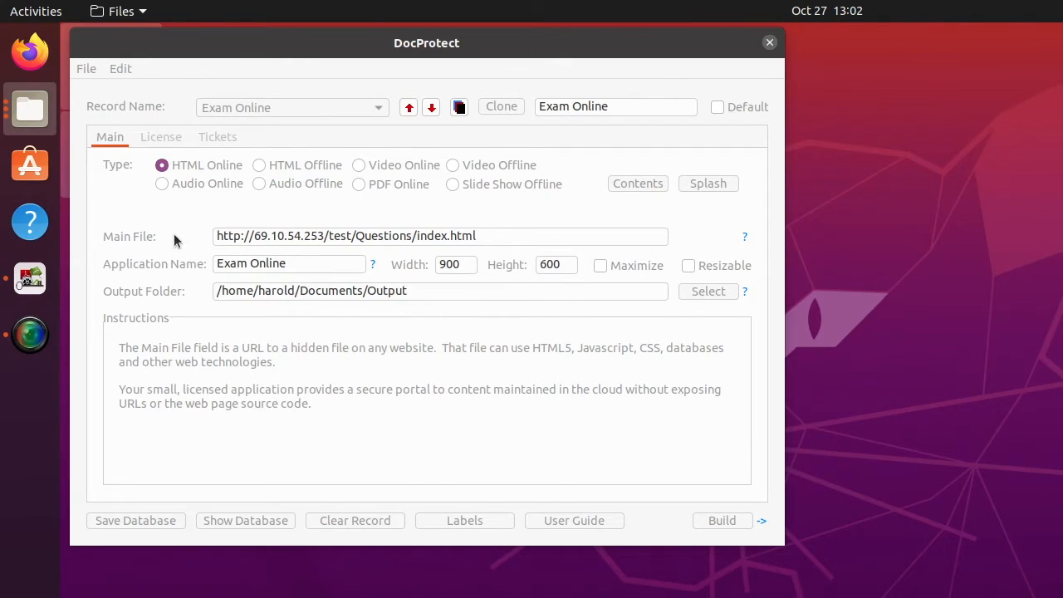
{"action": "left_click", "coordinate": [504, 235]}
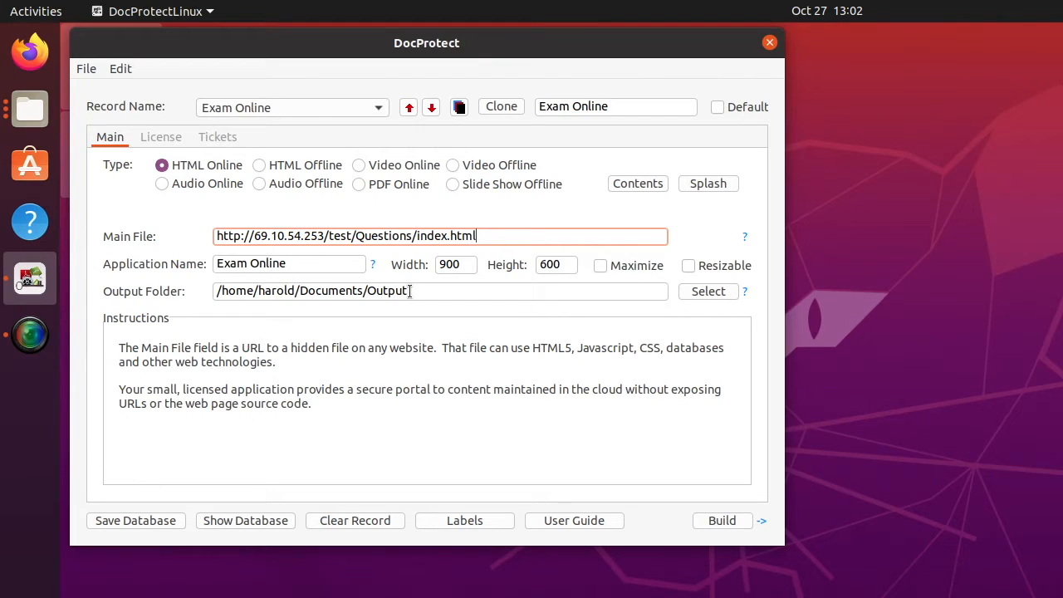
Confirm the Exam Online license type is None, then build it and dismiss the completion notice.
{"action": "left_click", "coordinate": [170, 137]}
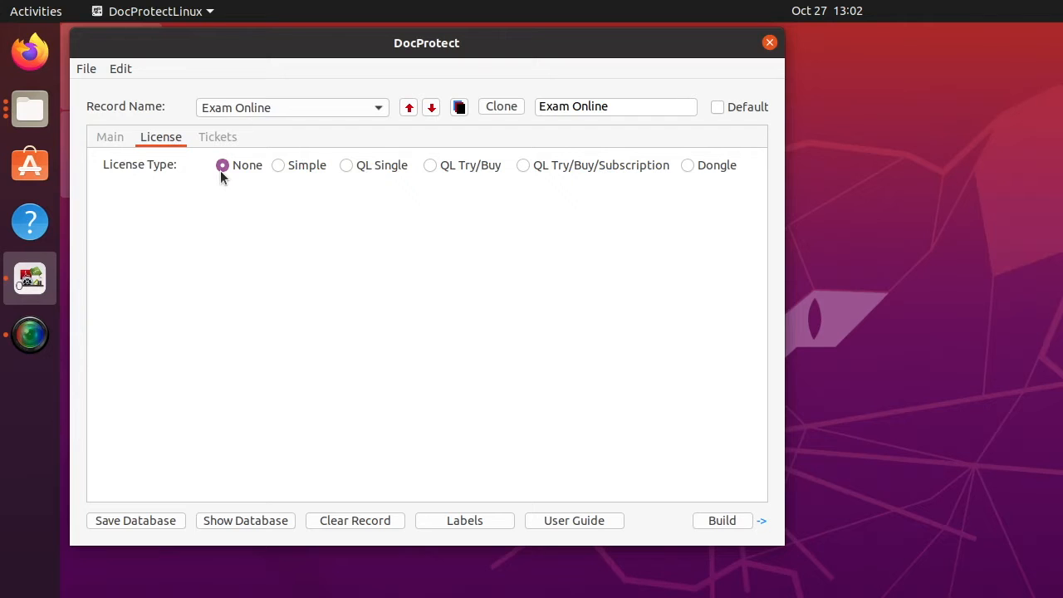
{"action": "left_click", "coordinate": [110, 137]}
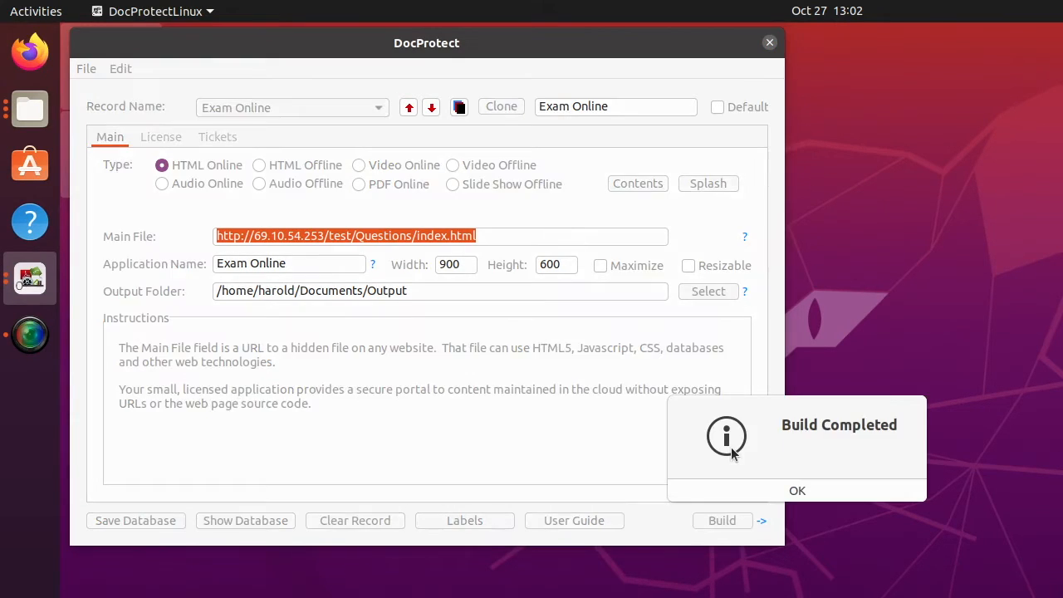
{"action": "left_click", "coordinate": [797, 490]}
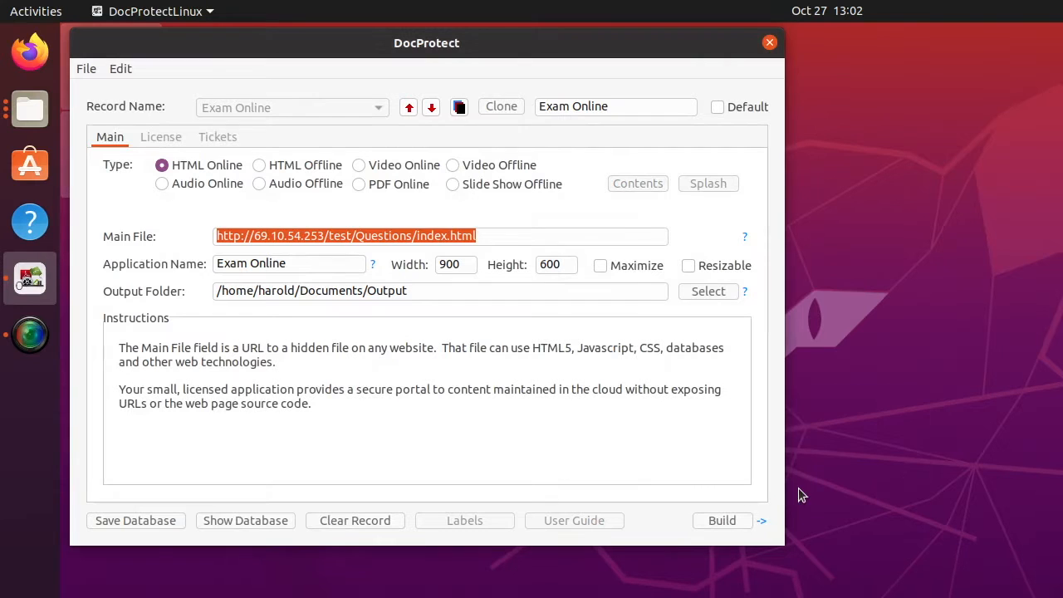
Launch RunDoc from the Output/Exam Online folder, opening Question 1 of 25 on the oil temperature sensor.
{"action": "left_click", "coordinate": [761, 522]}
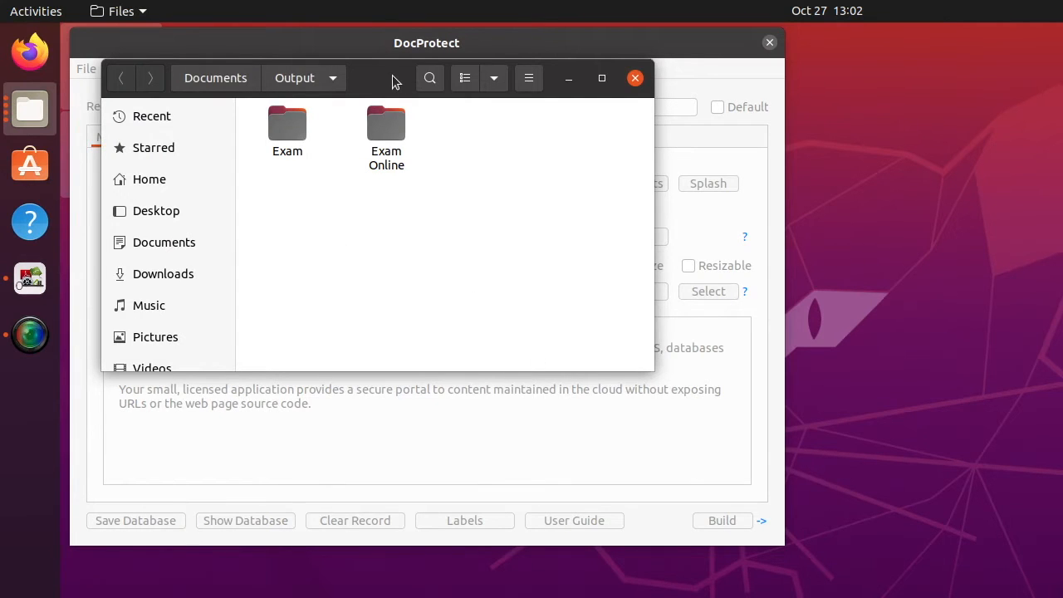
{"action": "left_click_drag", "start_coordinate": [393, 80], "coordinate": [430, 99]}
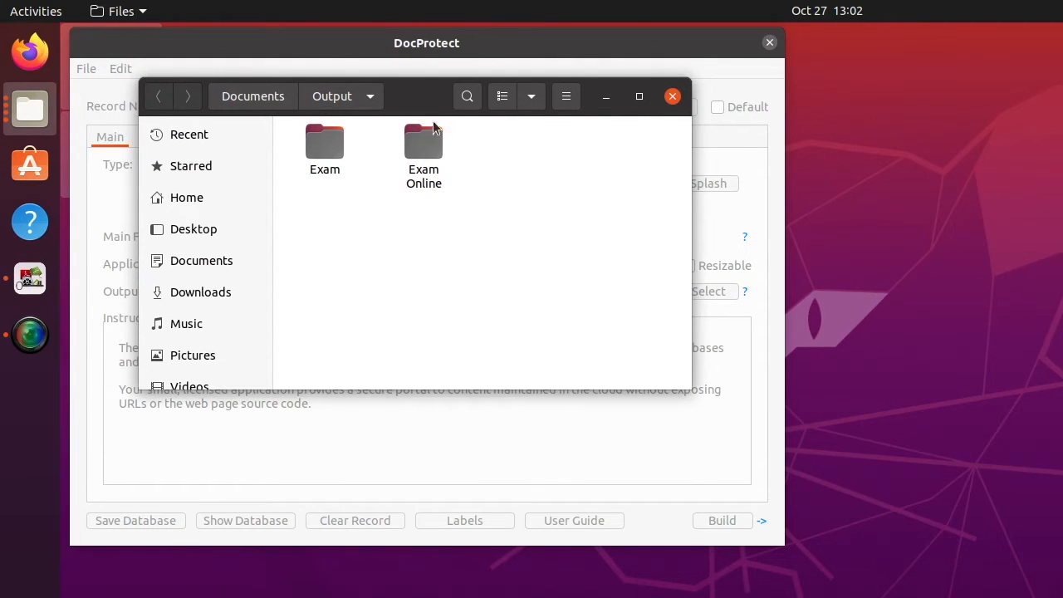
{"action": "left_click", "coordinate": [429, 133]}
{"action": "double_click", "coordinate": [429, 133]}
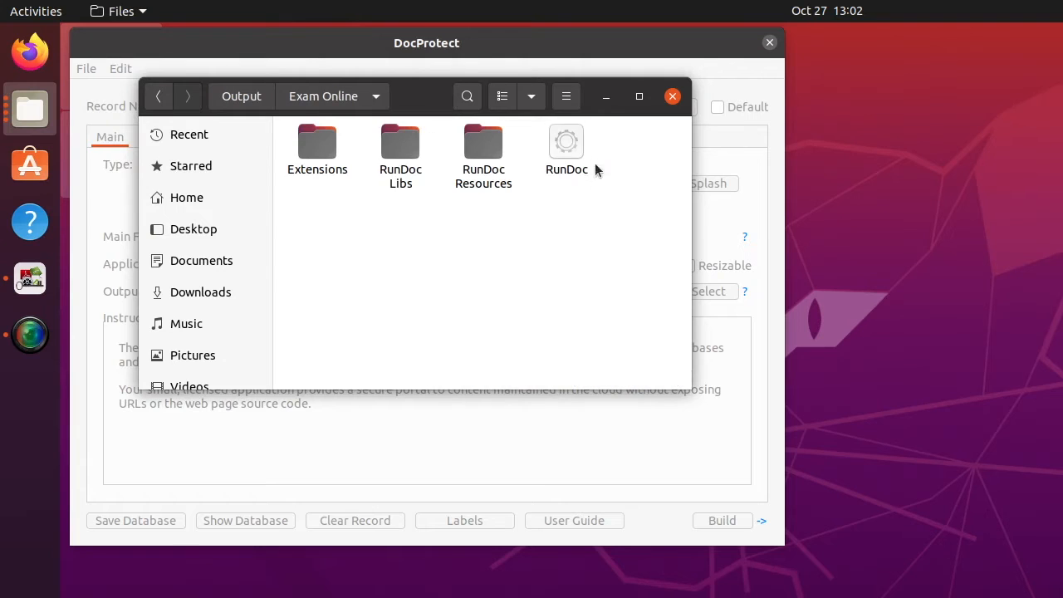
{"action": "left_click", "coordinate": [573, 139]}
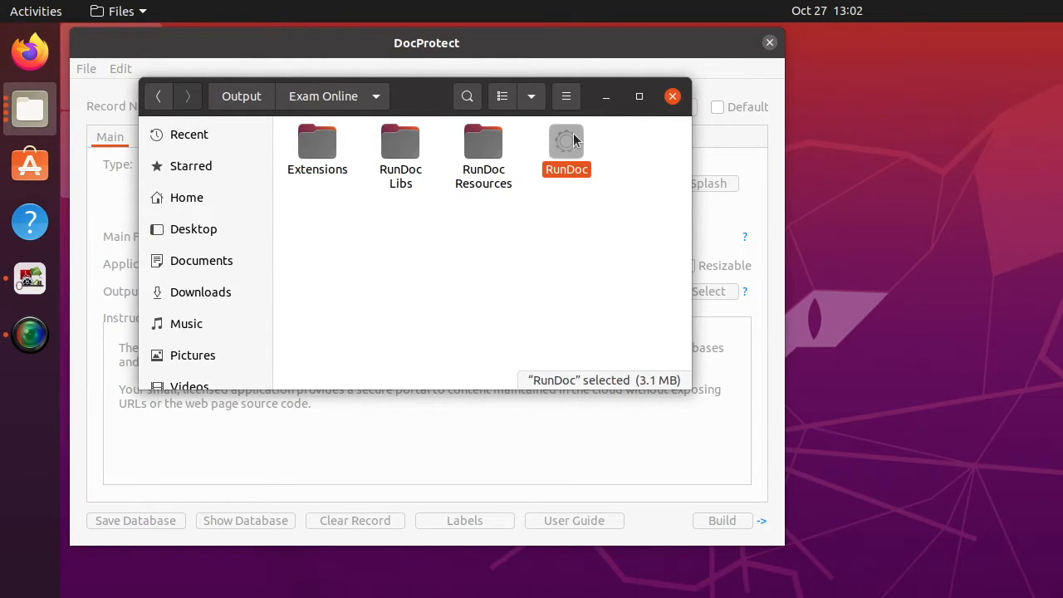
{"action": "double_click", "coordinate": [573, 140]}
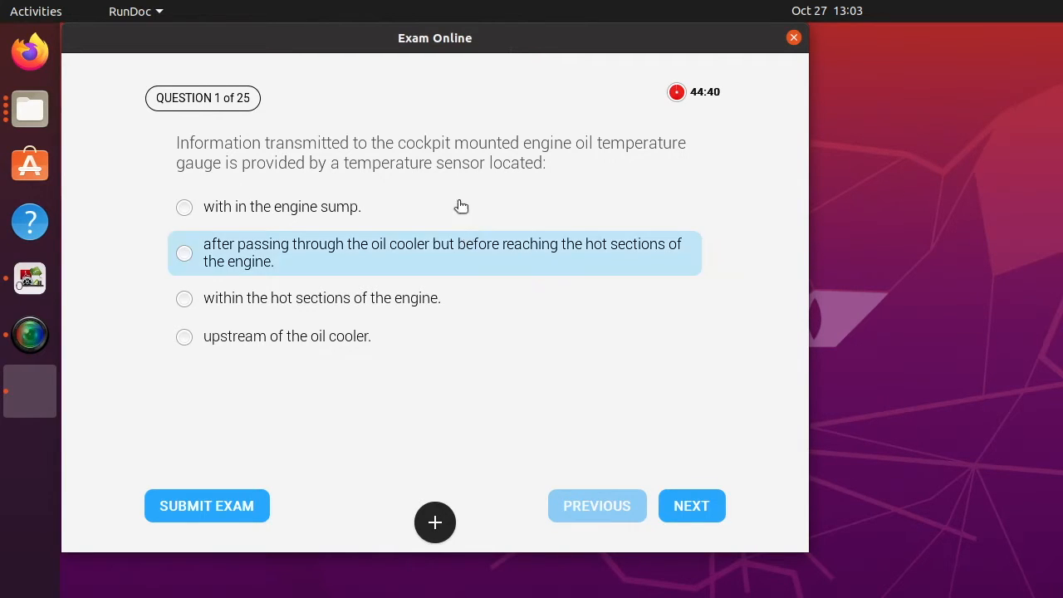
Answer question 1 with the oil-cooler option and move on to question 2 of 25.
{"action": "left_click", "coordinate": [184, 254]}
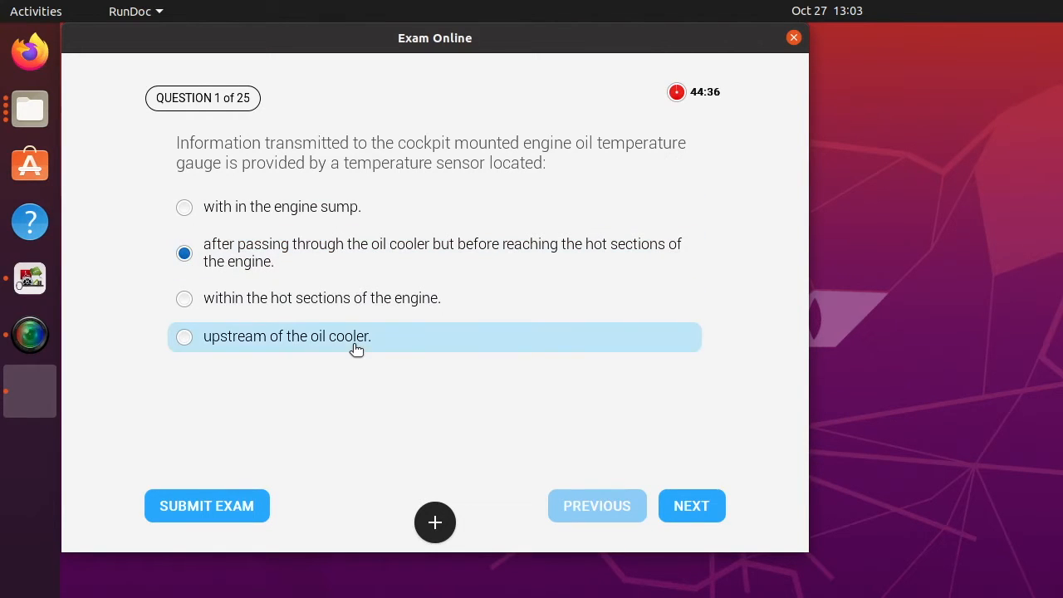
{"action": "left_click", "coordinate": [692, 506]}
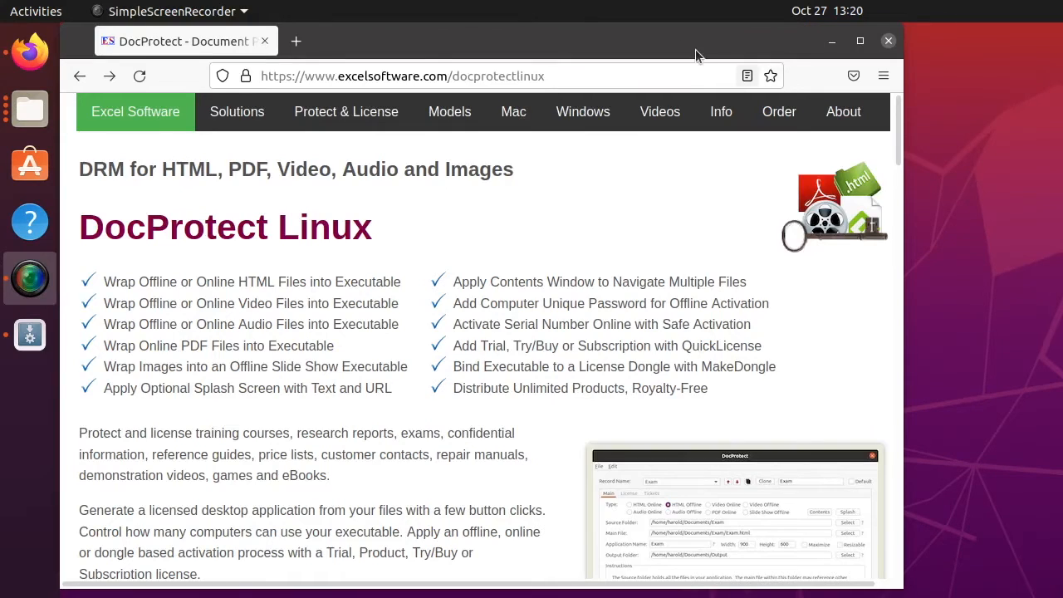
Browse the DocProtect Linux product page on excelsoftware.com in Firefox.
{"action": "left_click", "coordinate": [660, 40]}
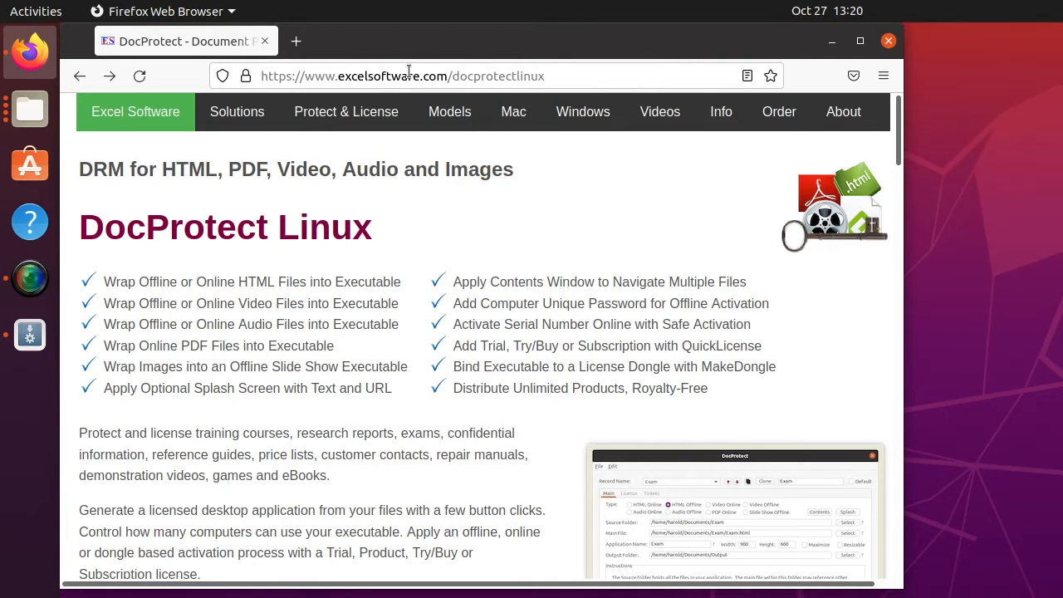
{"action": "left_click", "coordinate": [556, 76]}
{"action": "left_click", "coordinate": [556, 75]}
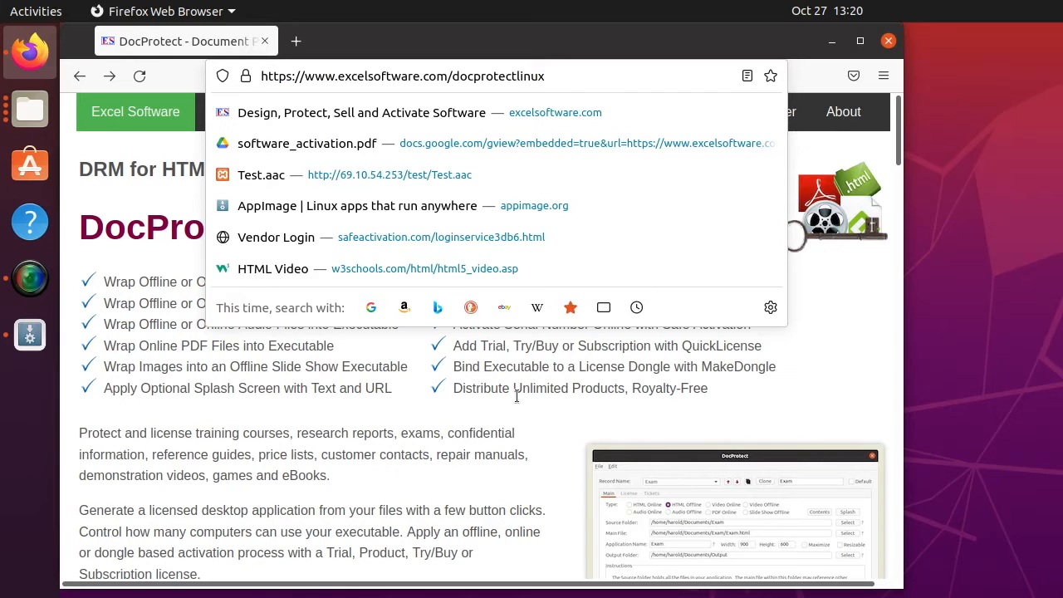
{"action": "left_click", "coordinate": [527, 419]}
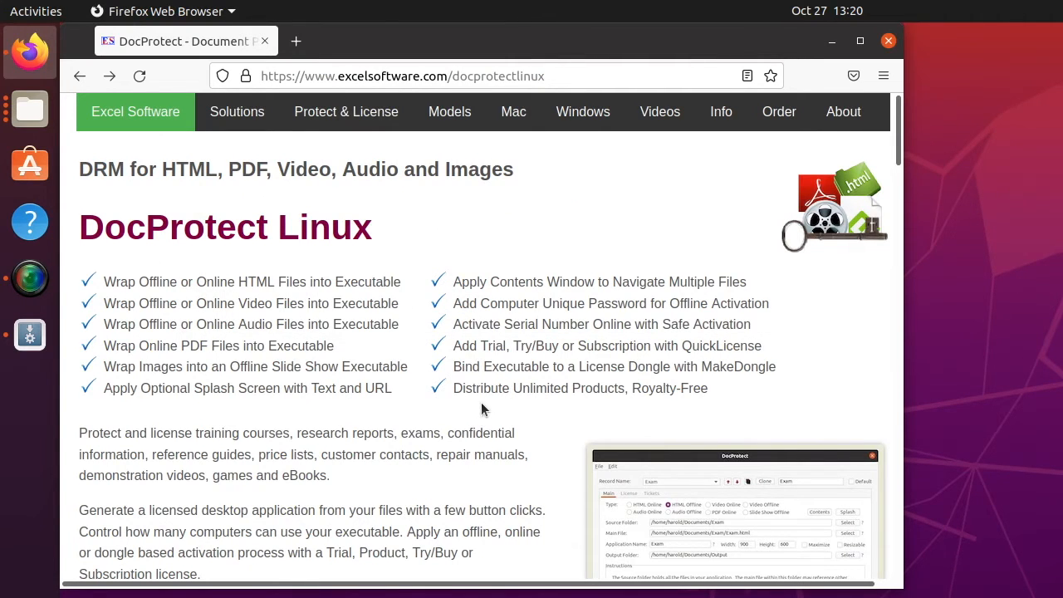
{"action": "scroll", "coordinate": [482, 406], "scroll_direction": "down", "scroll_amount": 10}
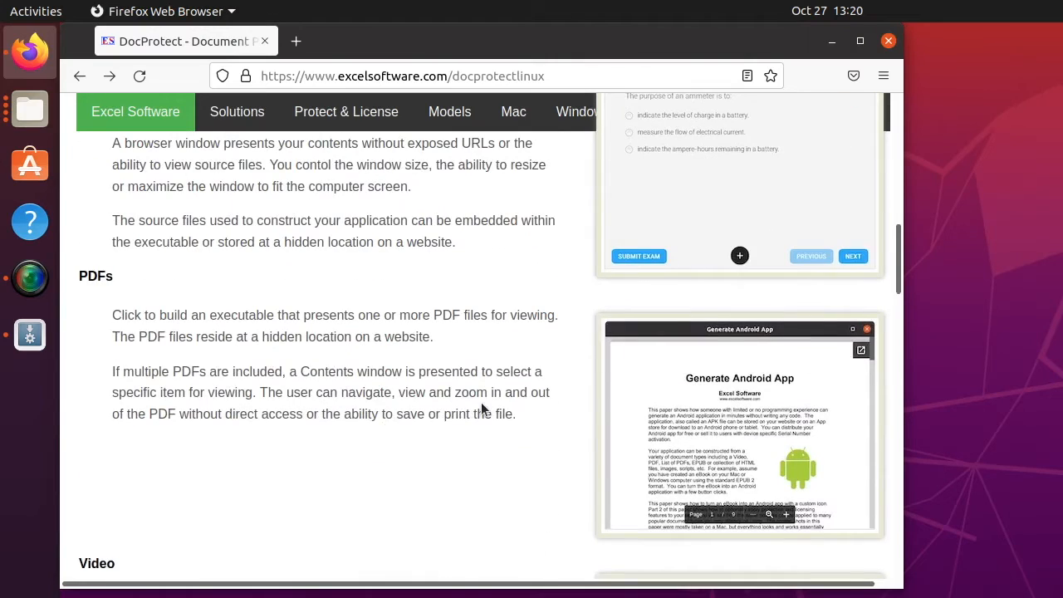
{"action": "scroll", "coordinate": [481, 405], "scroll_direction": "down", "scroll_amount": 5}
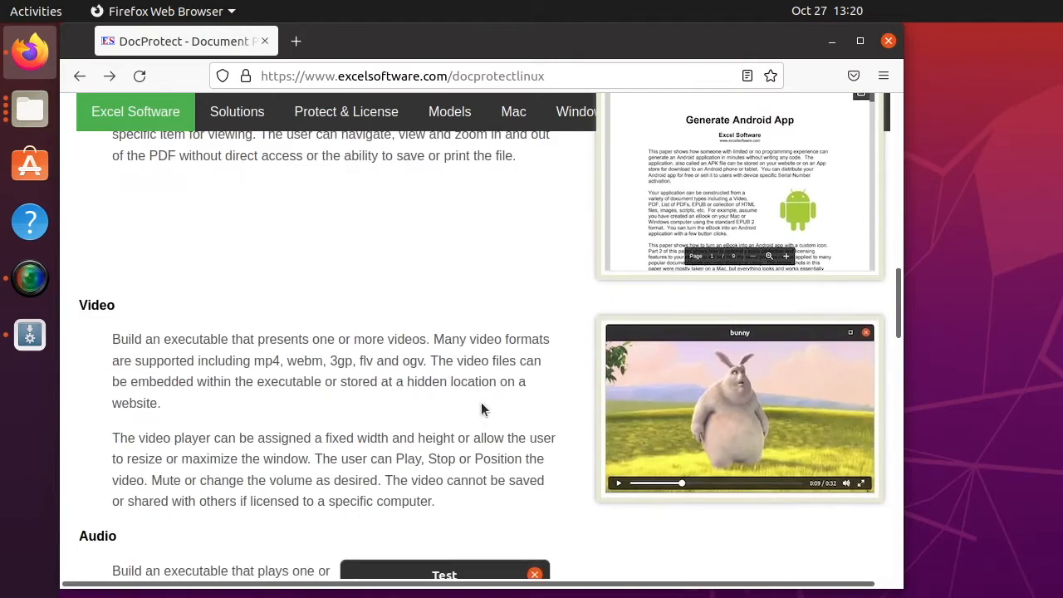
{"action": "scroll", "coordinate": [480, 407], "scroll_direction": "up", "scroll_amount": 5}
{"action": "scroll", "coordinate": [481, 407], "scroll_direction": "up", "scroll_amount": 10}
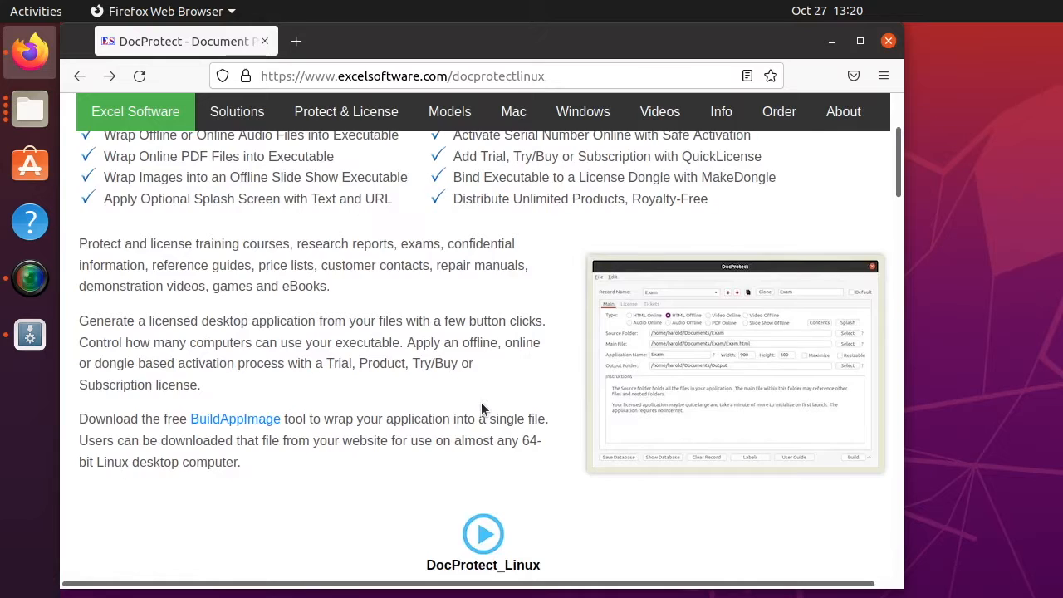
{"action": "scroll", "coordinate": [481, 407], "scroll_direction": "up", "scroll_amount": 4}
{"action": "scroll", "coordinate": [472, 416], "scroll_direction": "down", "scroll_amount": 4}
Go to the BuildAppImage product page and view its enlarged app screenshot.
{"action": "left_click", "coordinate": [252, 422]}
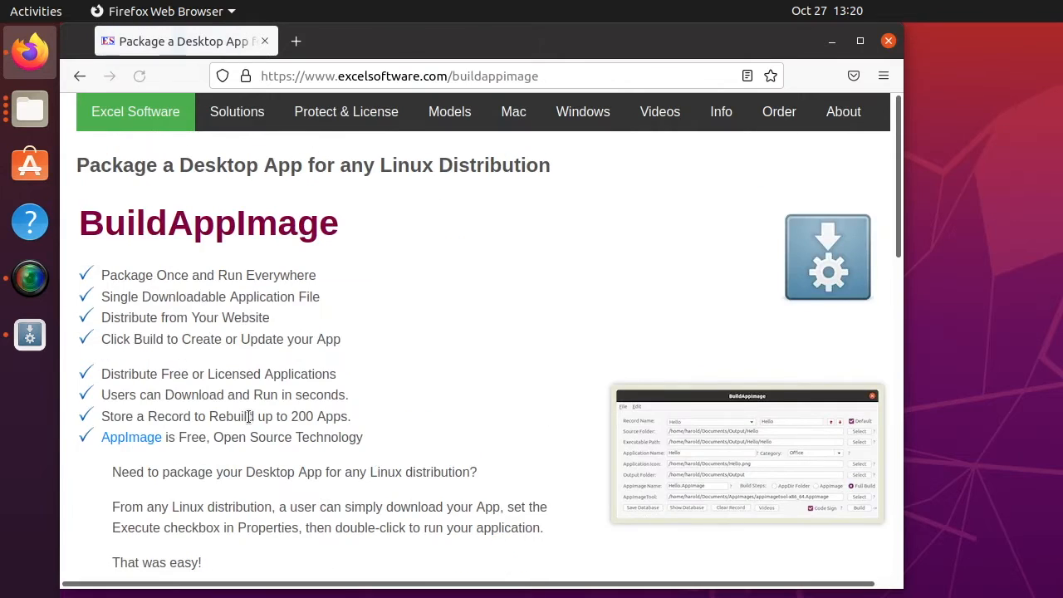
{"action": "left_click", "coordinate": [640, 388]}
{"action": "left_click", "coordinate": [539, 213]}
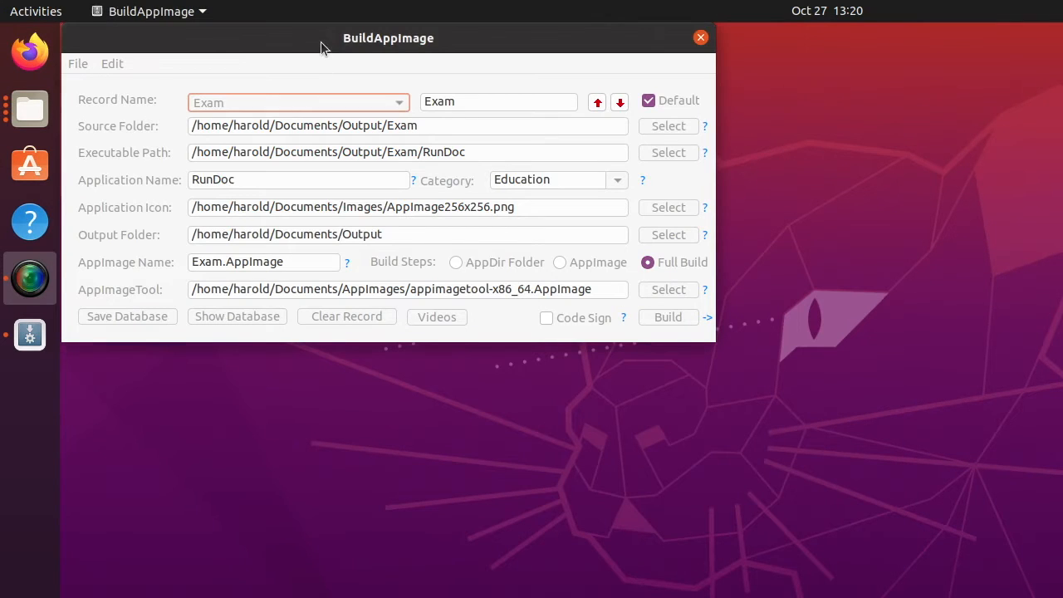
Bring BuildAppImage with the Exam record forward, then move the Files Output window over it.
{"action": "left_click", "coordinate": [320, 42]}
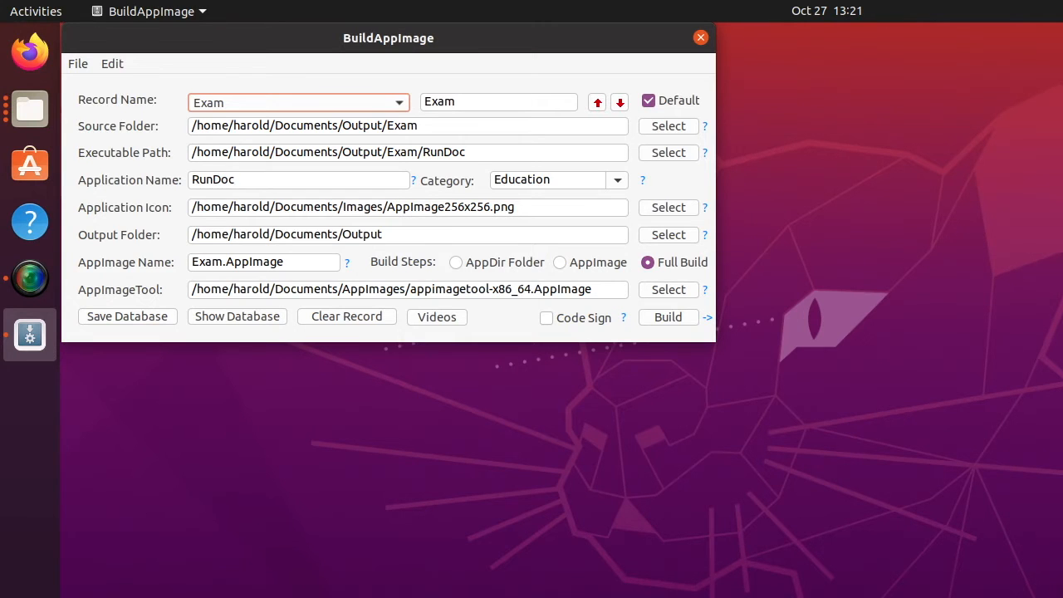
{"action": "key", "text": "alt+Tab"}
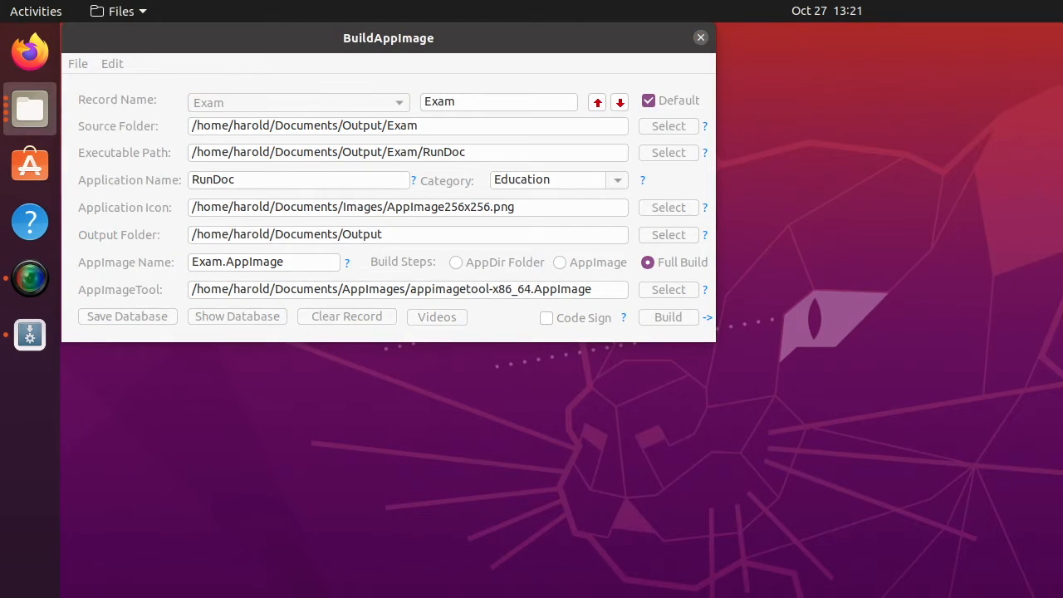
{"action": "left_click_drag", "start_coordinate": [403, 586], "coordinate": [392, 186]}
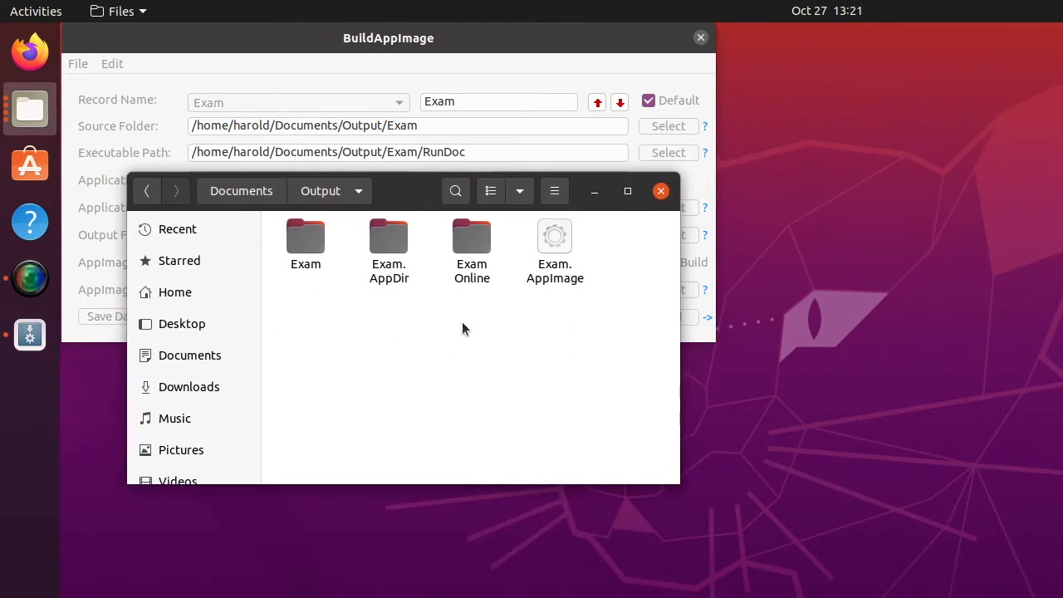
Allow Exam.AppImage to run as a program in its Properties Permissions, then launch it.
{"action": "left_click", "coordinate": [561, 254]}
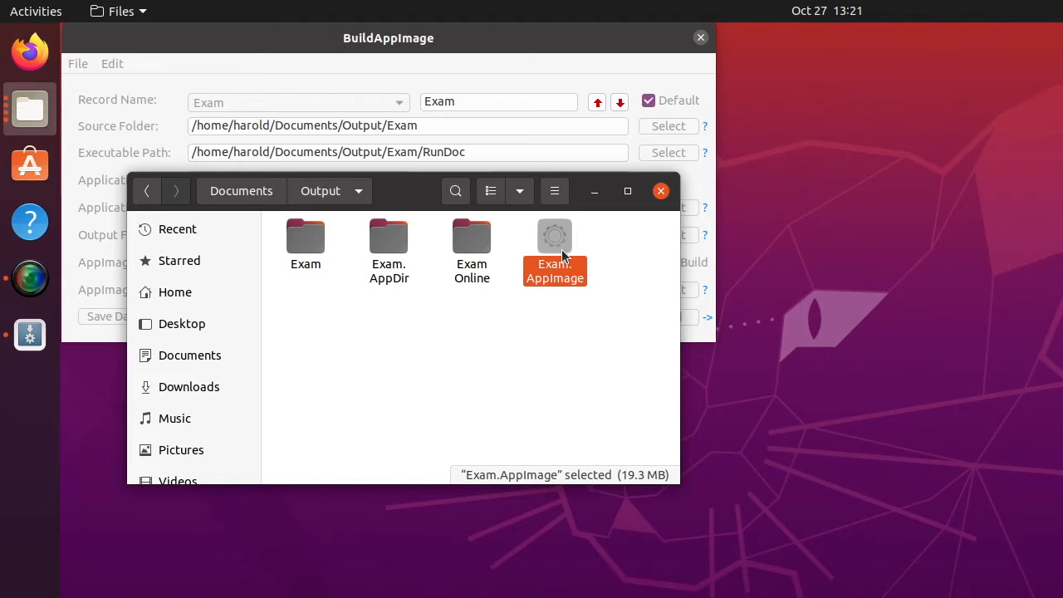
{"action": "right_click", "coordinate": [557, 233]}
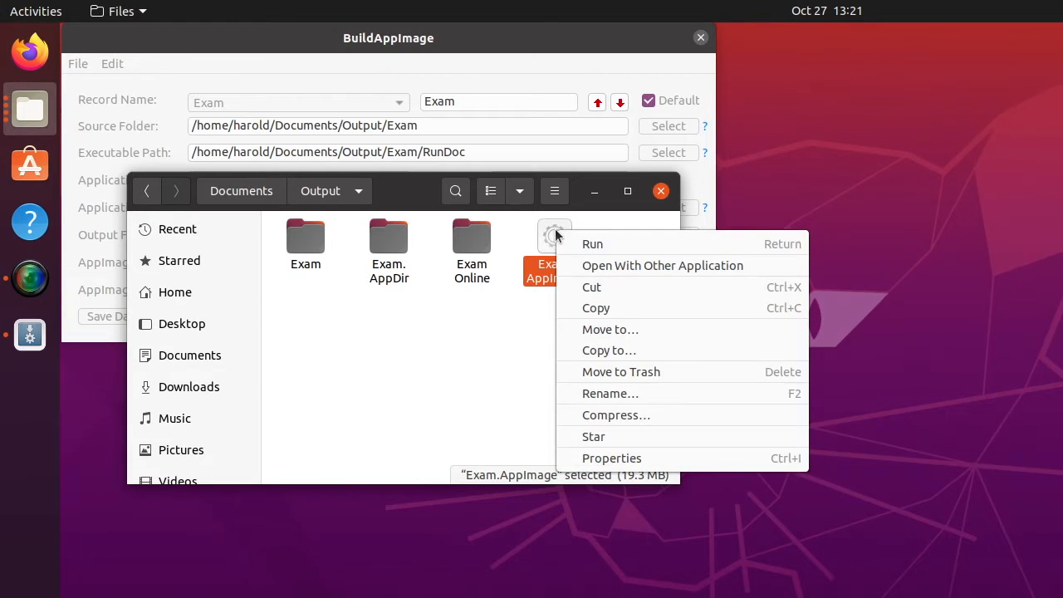
{"action": "left_click", "coordinate": [617, 458]}
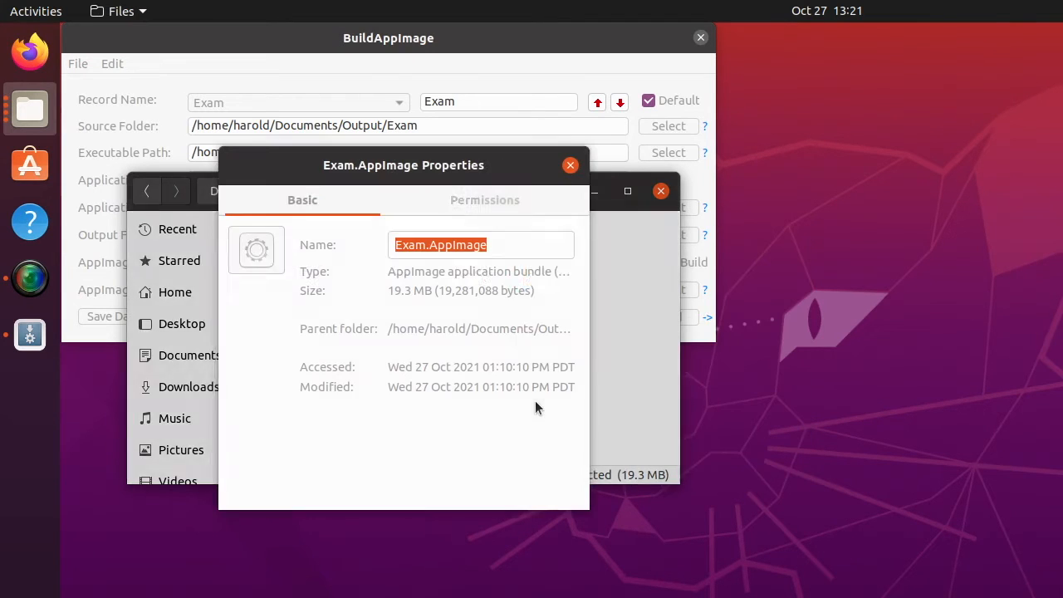
{"action": "left_click", "coordinate": [490, 200]}
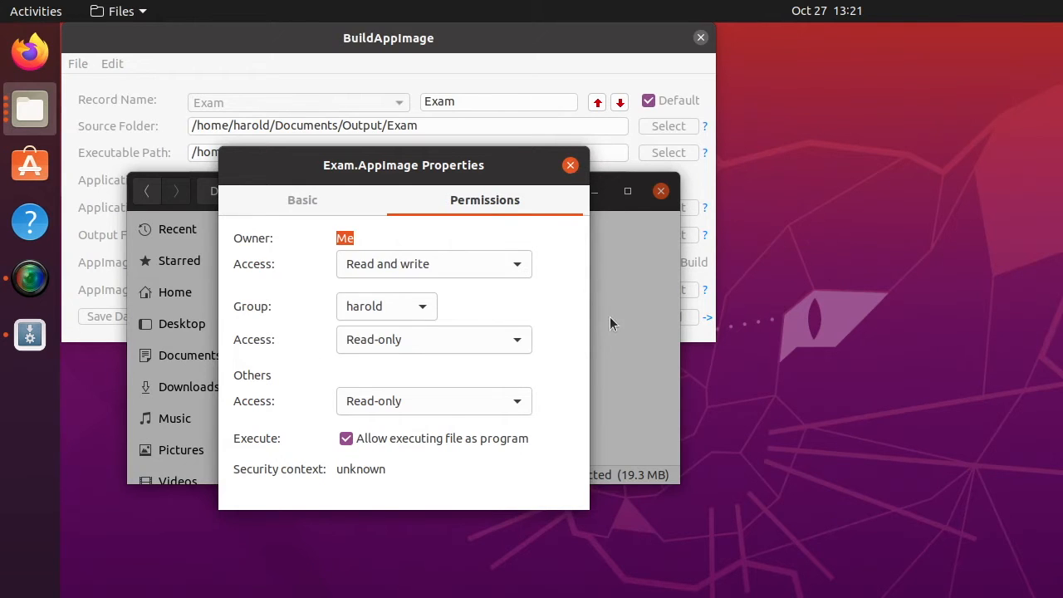
{"action": "left_click", "coordinate": [570, 165]}
{"action": "left_click", "coordinate": [554, 234]}
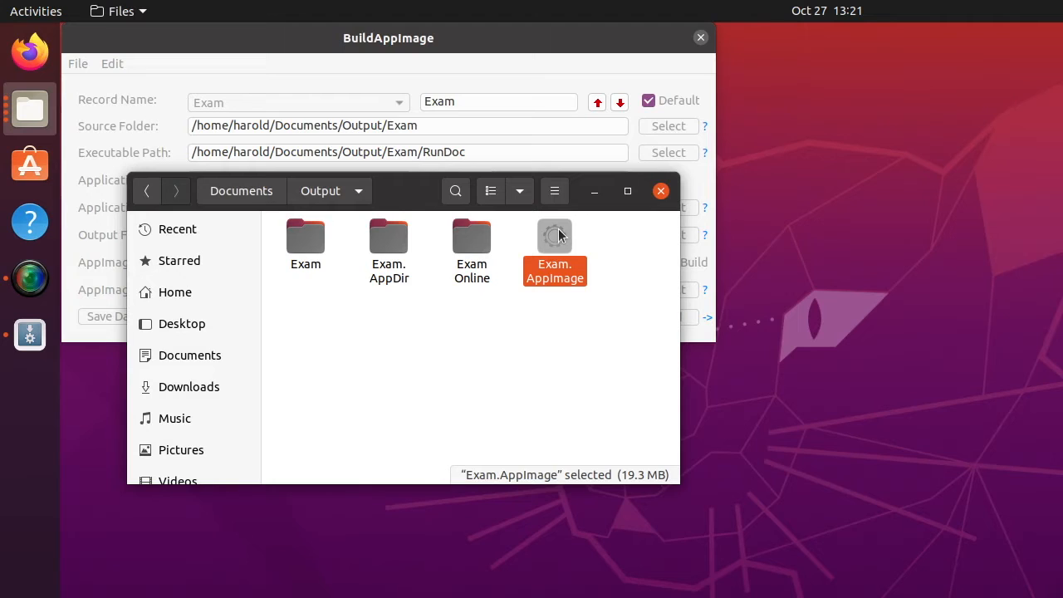
{"action": "double_click", "coordinate": [555, 235]}
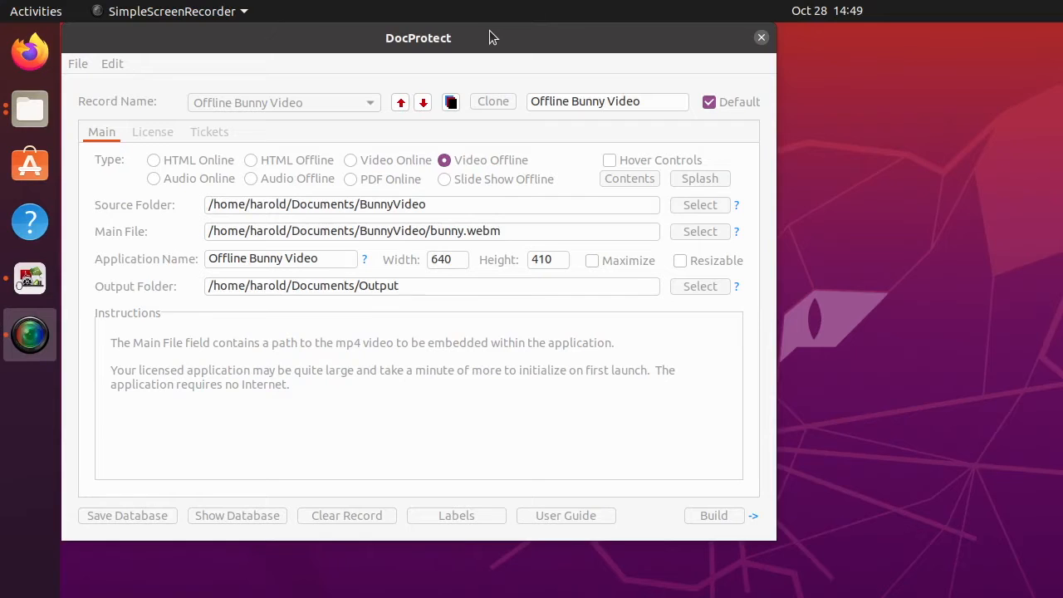
Build the Offline Bunny Video record in DocProtect and dismiss the Build Completed notice.
{"action": "left_click", "coordinate": [493, 37]}
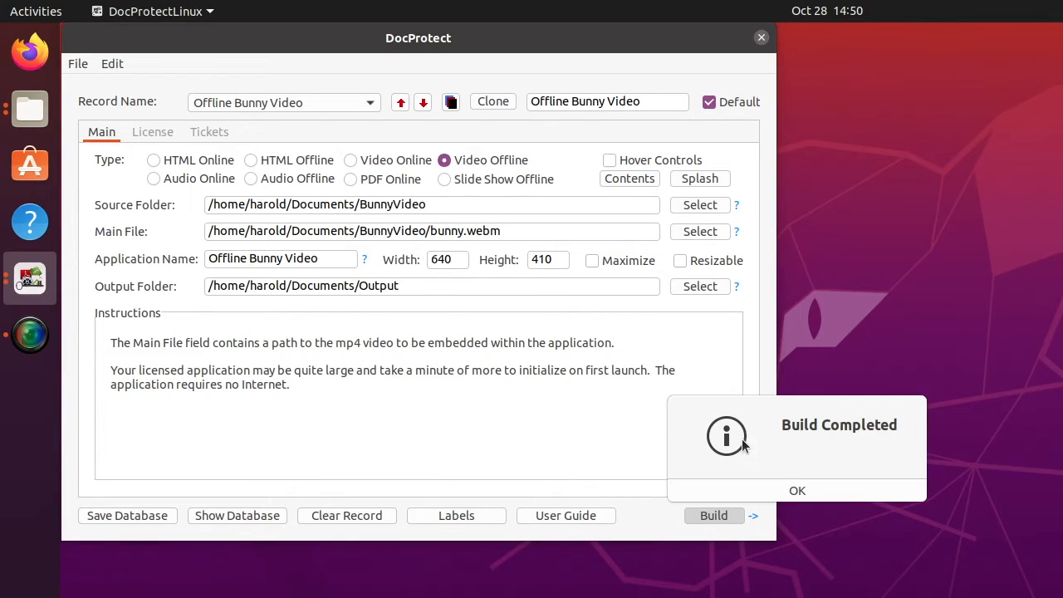
{"action": "left_click", "coordinate": [816, 490]}
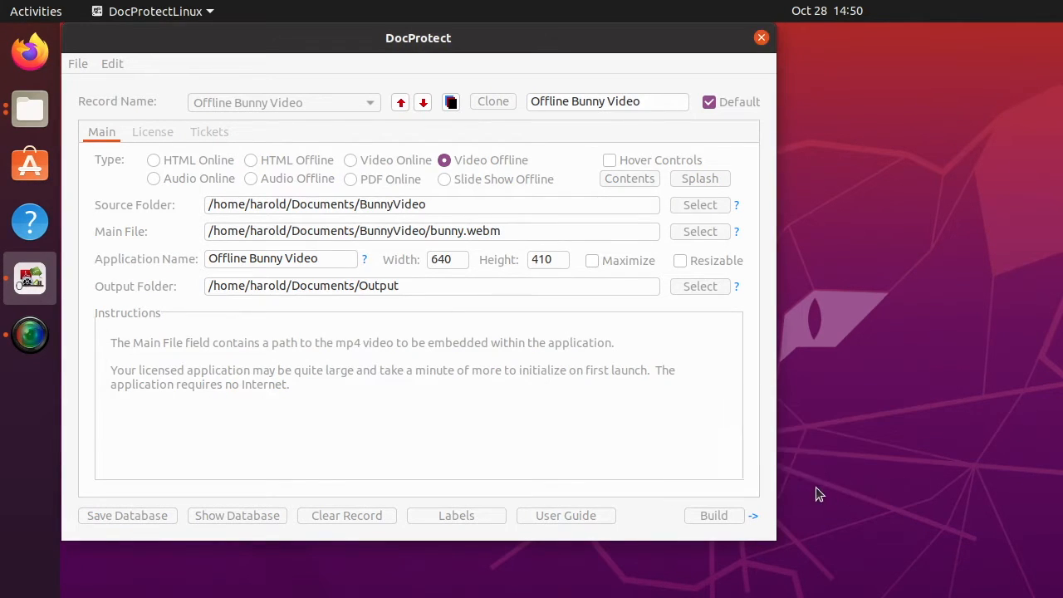
Launch the RunDoc app from the Output/Offline Bunny Video folder in Files.
{"action": "left_click", "coordinate": [753, 516]}
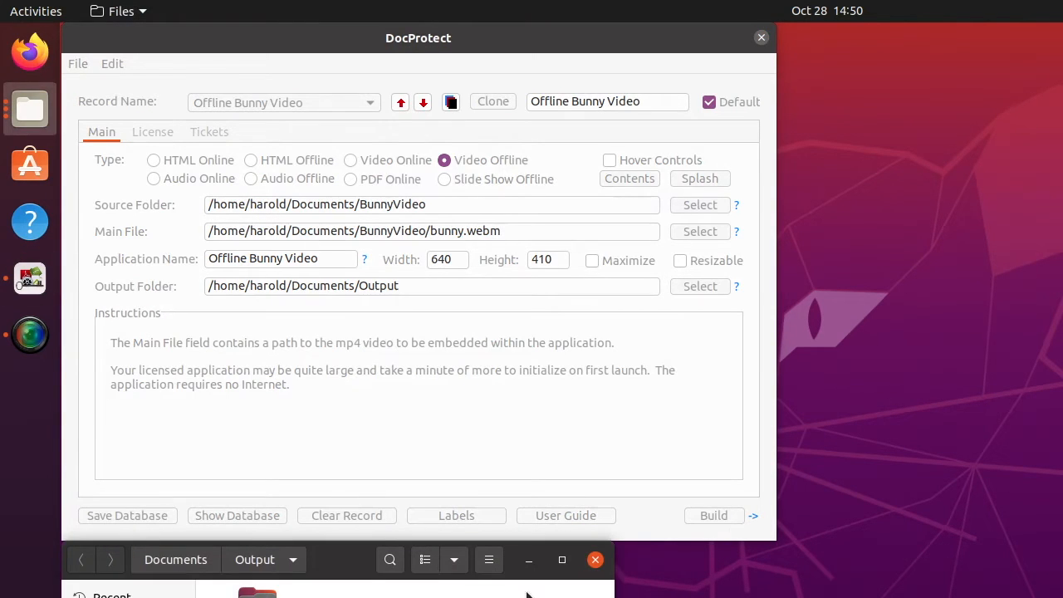
{"action": "left_click_drag", "start_coordinate": [337, 562], "coordinate": [418, 374]}
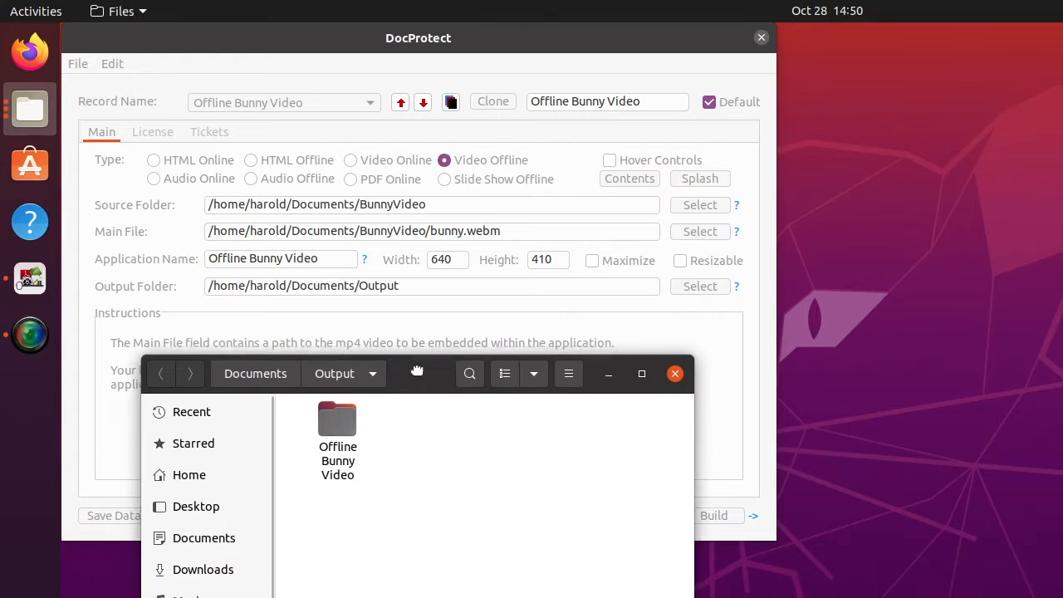
{"action": "double_click", "coordinate": [338, 421]}
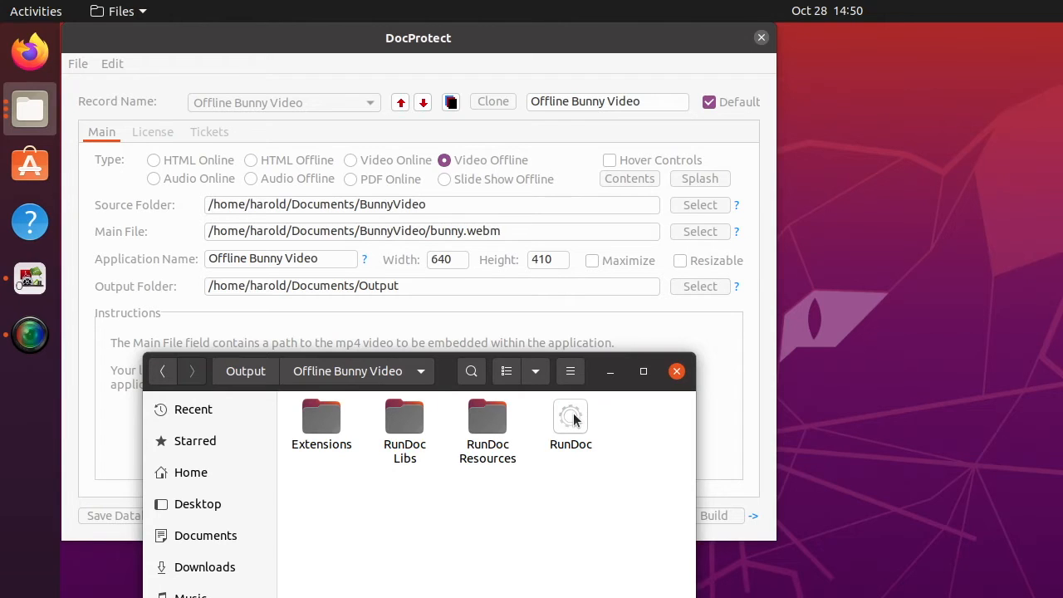
{"action": "left_click", "coordinate": [573, 419]}
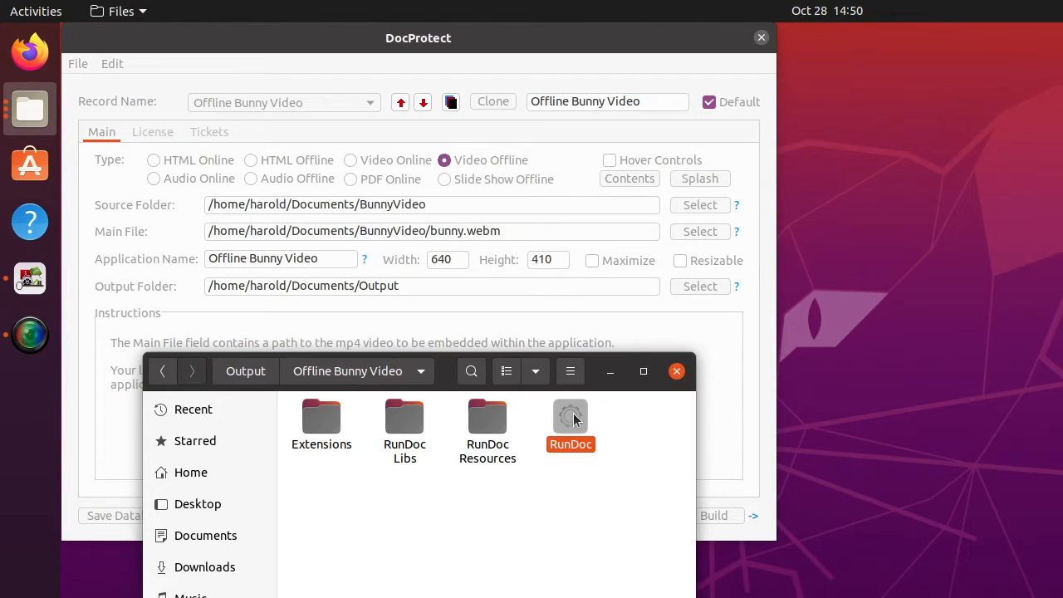
{"action": "double_click", "coordinate": [572, 419]}
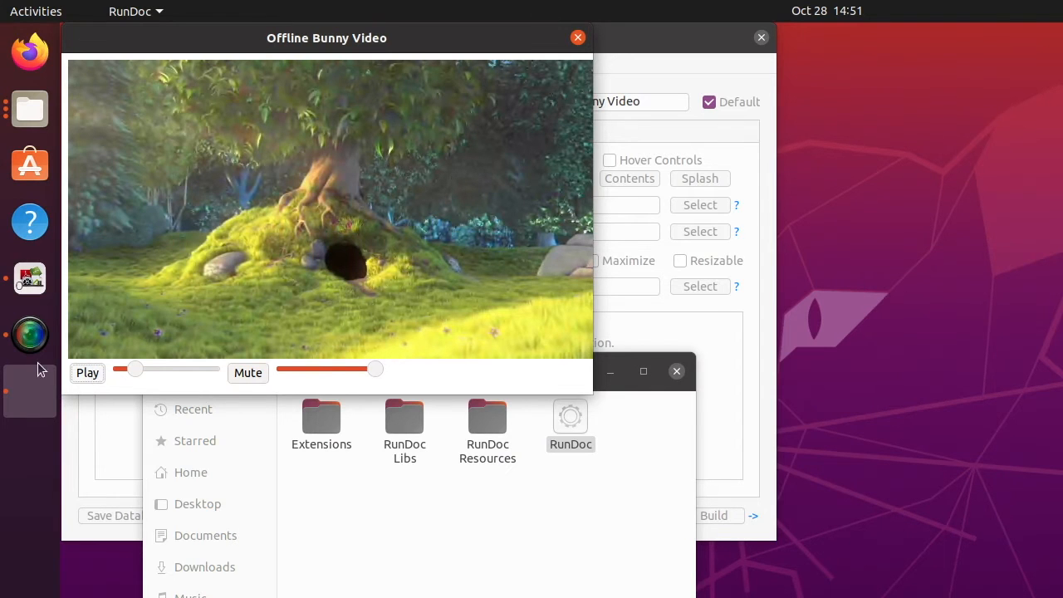
Play the bunny video, turn its volume down, mute it, and close the player.
{"action": "left_click", "coordinate": [88, 373]}
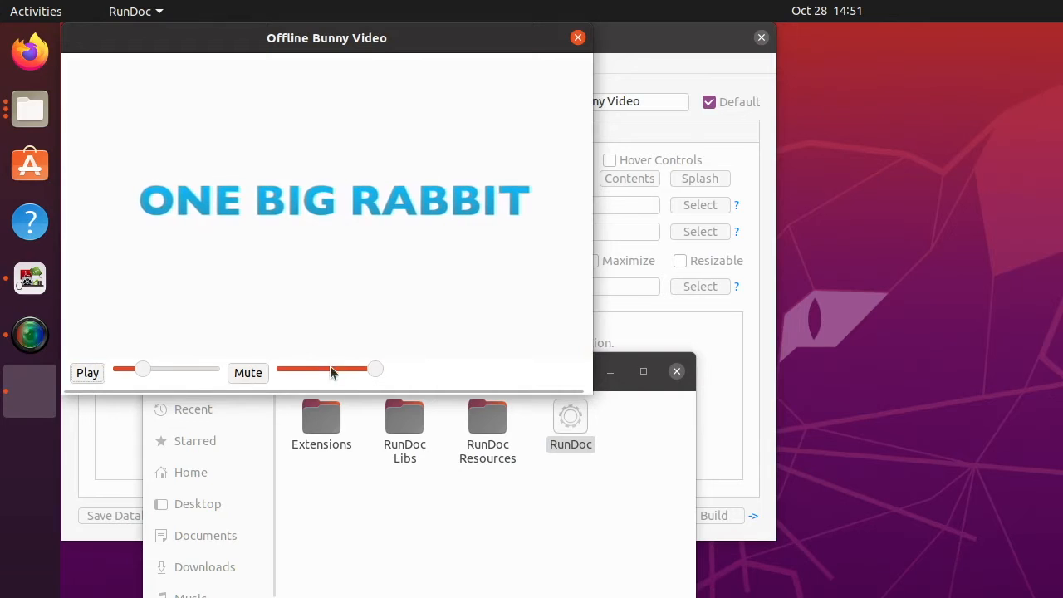
{"action": "mouse_move", "coordinate": [374, 369]}
{"action": "left_mouse_down"}
{"action": "mouse_move", "coordinate": [306, 371]}
{"action": "mouse_move", "coordinate": [375, 371]}
{"action": "left_mouse_up"}
{"action": "left_click", "coordinate": [254, 377]}
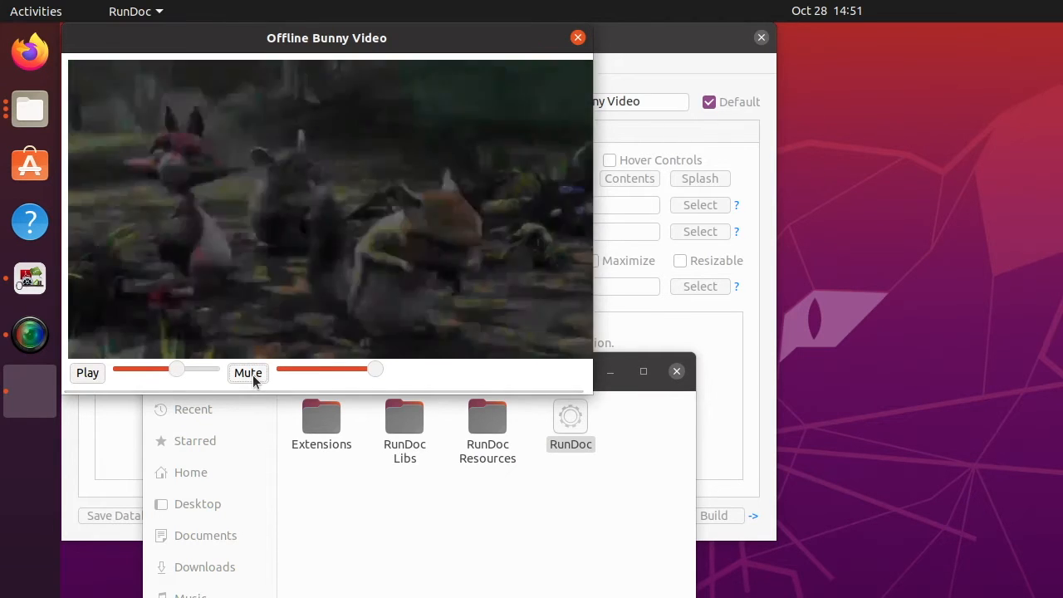
{"action": "left_click", "coordinate": [86, 373]}
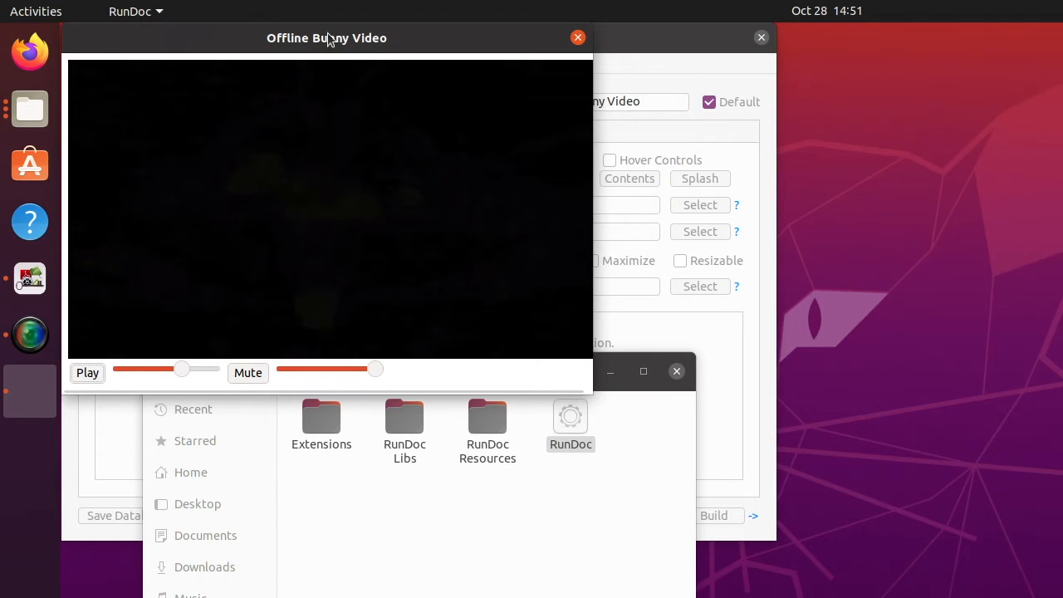
{"action": "left_click", "coordinate": [579, 38]}
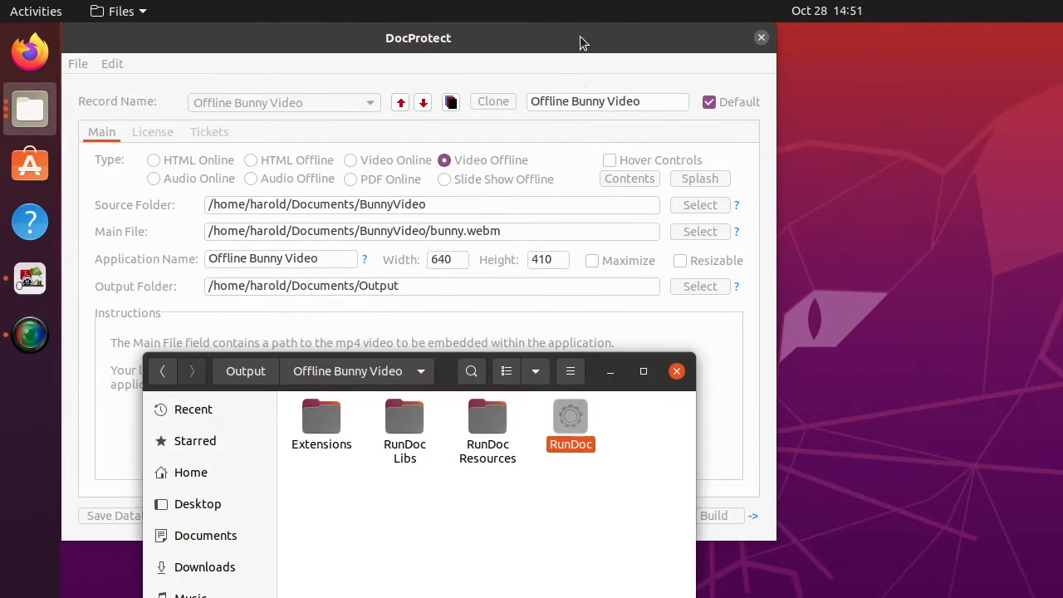
Load the Online Bunny Video record in DocProtect and build its application.
{"action": "left_click", "coordinate": [593, 33]}
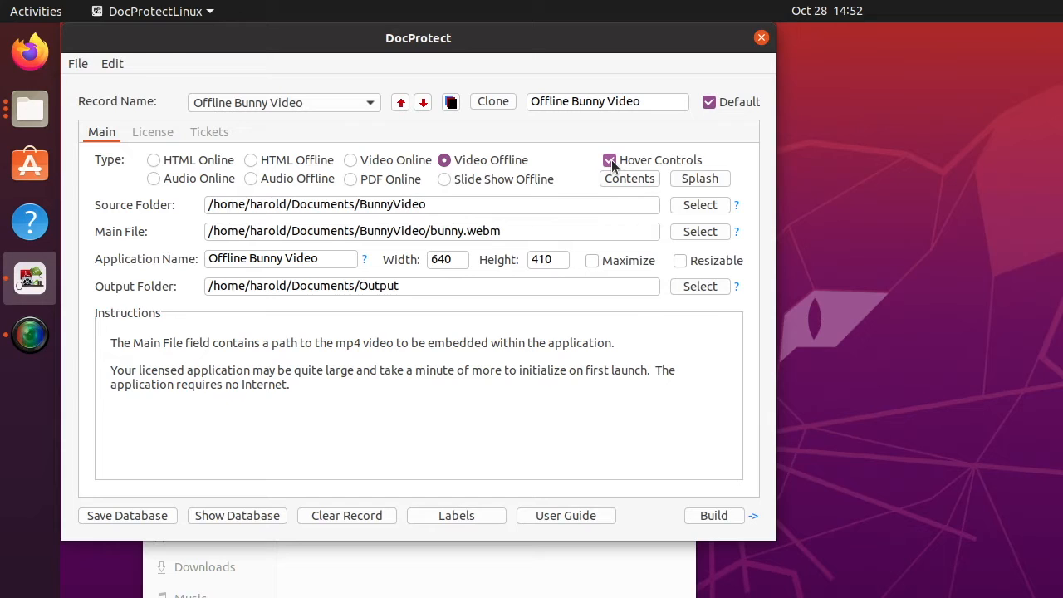
{"action": "left_click", "coordinate": [328, 103]}
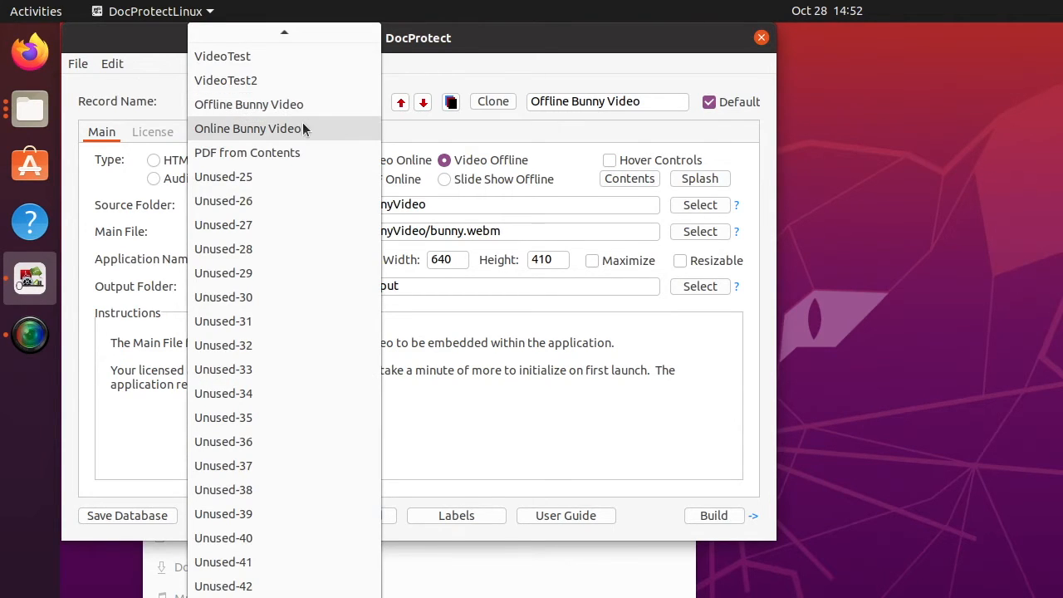
{"action": "left_click", "coordinate": [302, 130]}
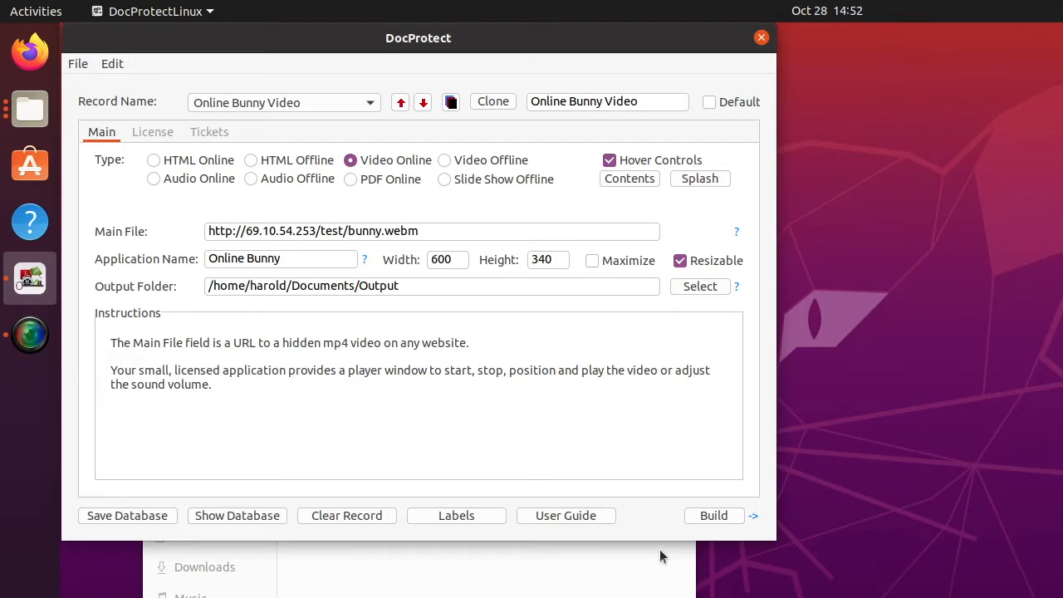
{"action": "left_click", "coordinate": [708, 516]}
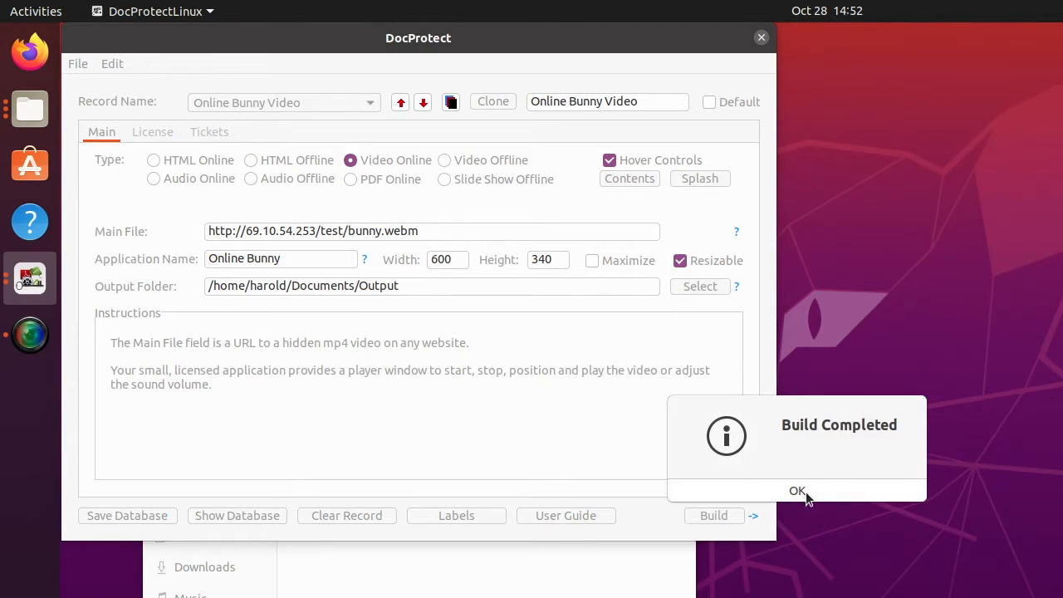
{"action": "left_click", "coordinate": [796, 491]}
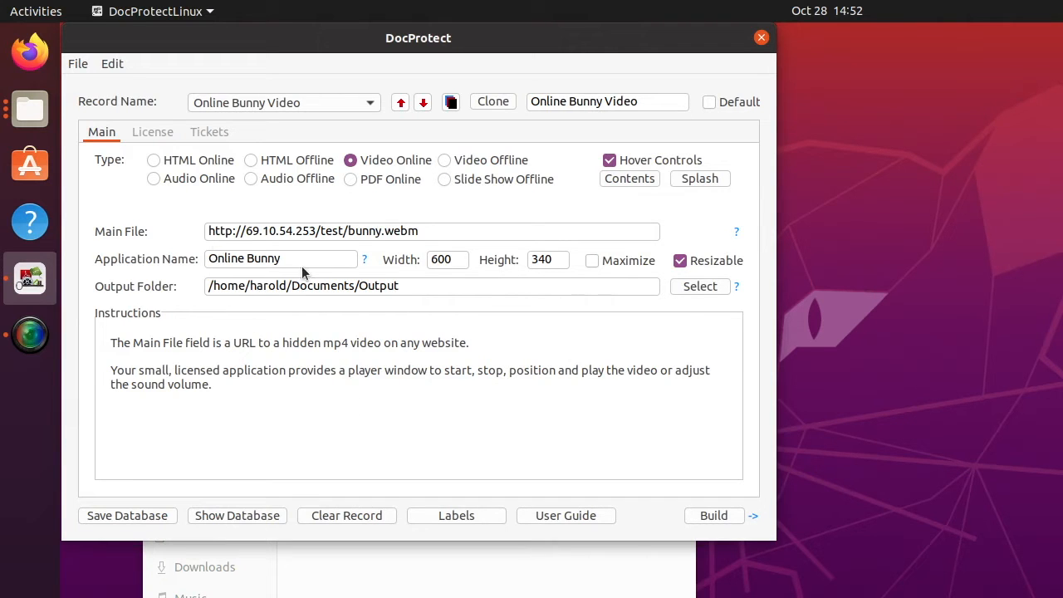
Open Output/Online Bunny in Files and launch its RunDoc app.
{"action": "left_click", "coordinate": [548, 596]}
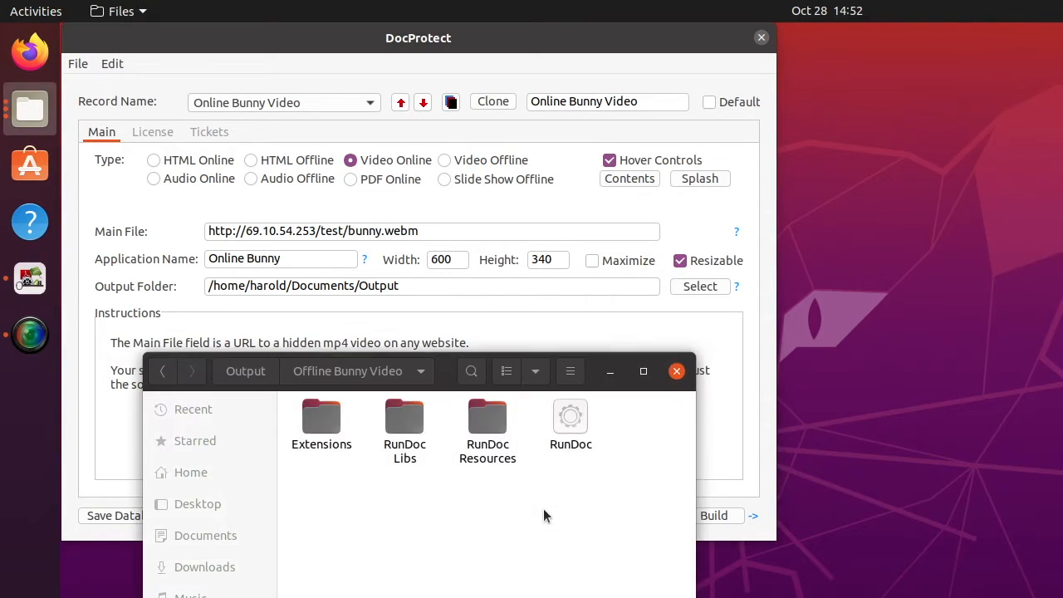
{"action": "left_click", "coordinate": [245, 371]}
{"action": "double_click", "coordinate": [438, 422]}
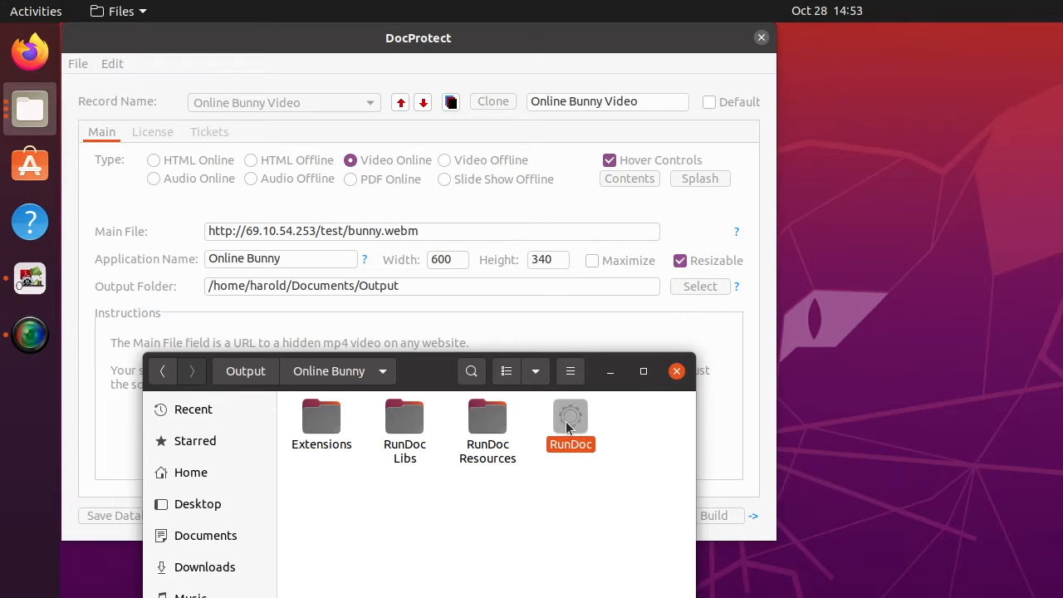
{"action": "double_click", "coordinate": [568, 419]}
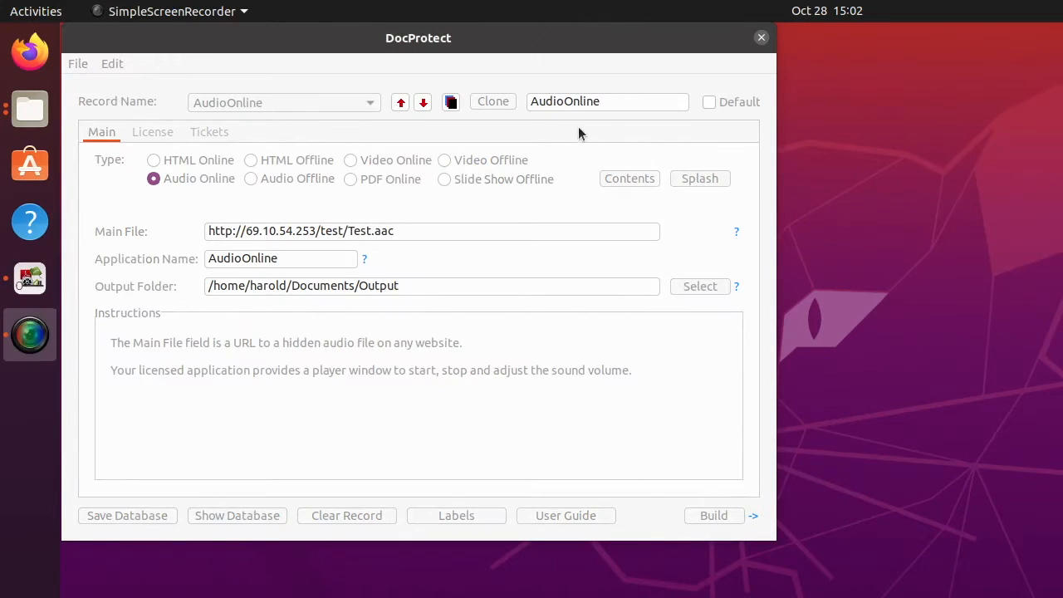
Build the AudioOnline application and open the Documents/Output folder in Files.
{"action": "left_click", "coordinate": [453, 41]}
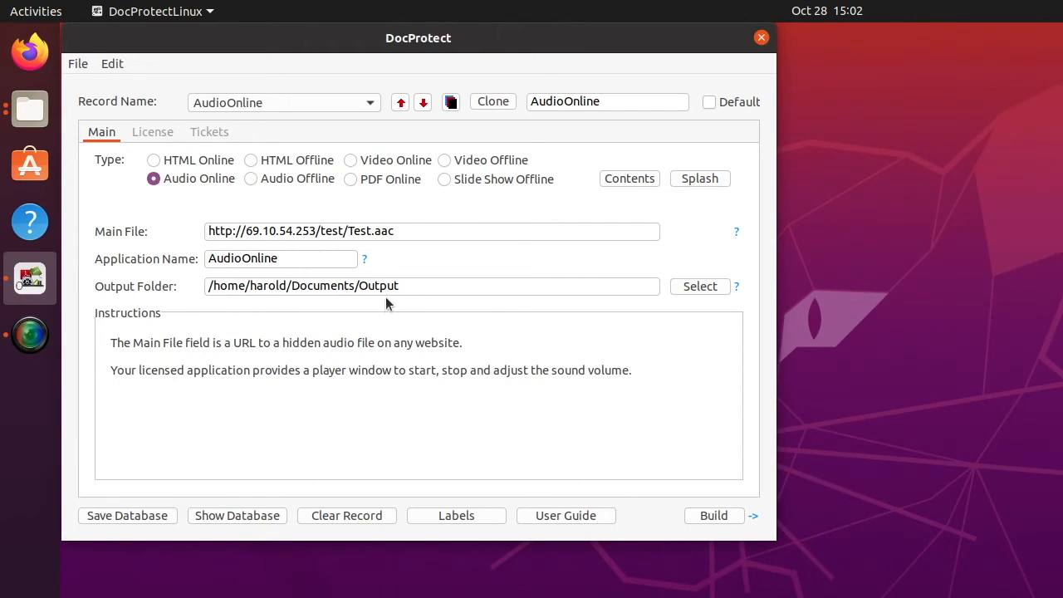
{"action": "left_click", "coordinate": [705, 516]}
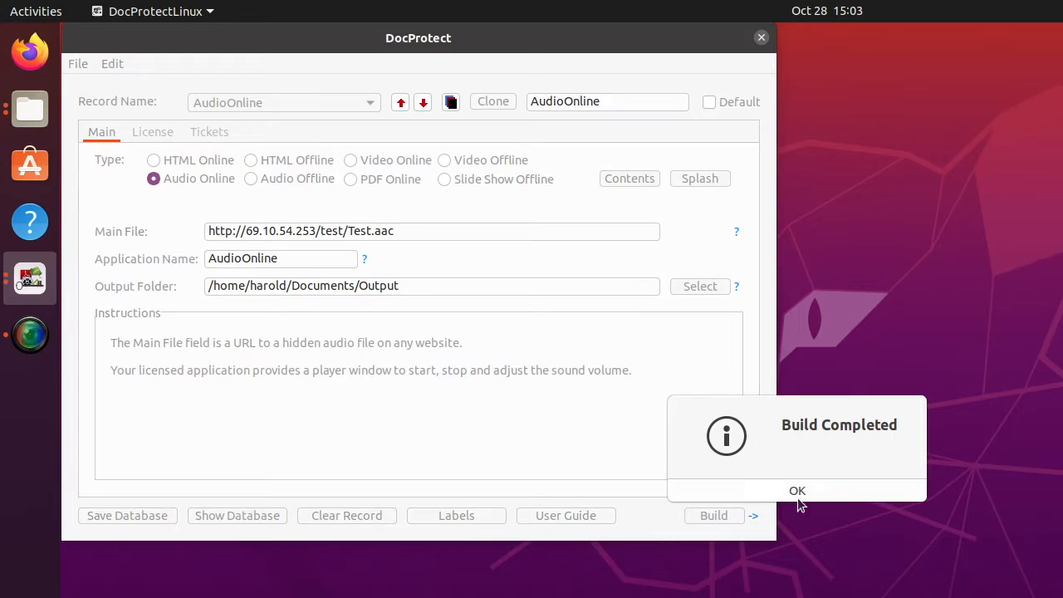
{"action": "left_click", "coordinate": [796, 491]}
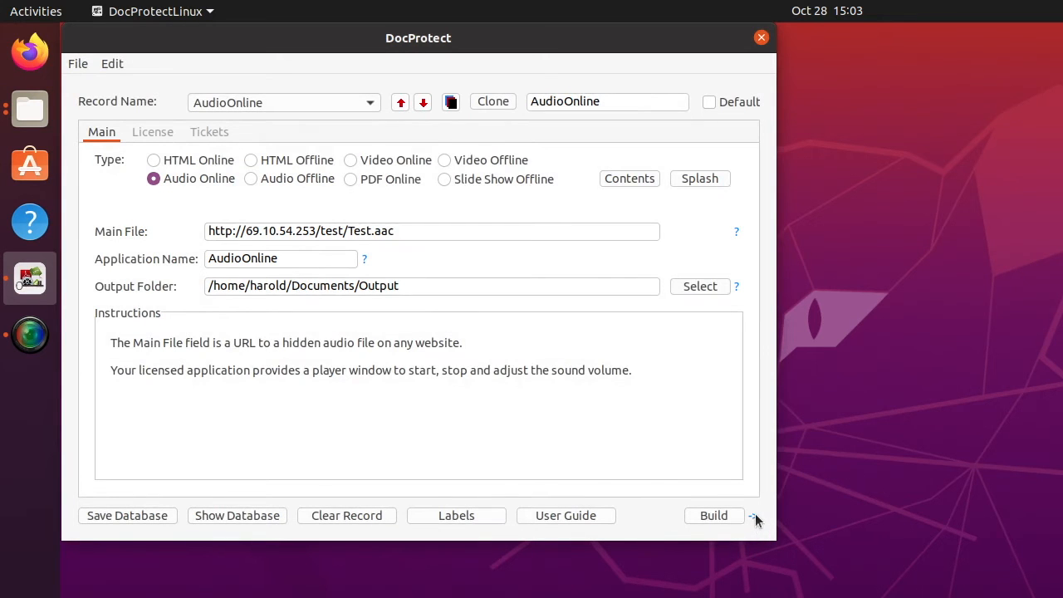
{"action": "left_click", "coordinate": [753, 517]}
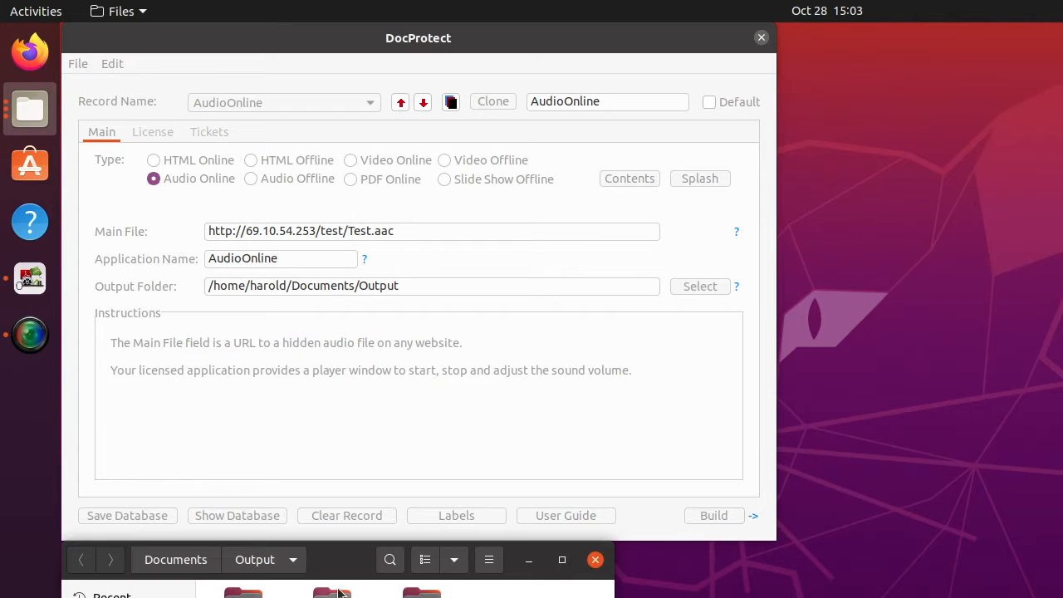
Launch the RunDoc app from the Output/AudioOnline folder in Files.
{"action": "left_click_drag", "start_coordinate": [335, 559], "coordinate": [454, 284]}
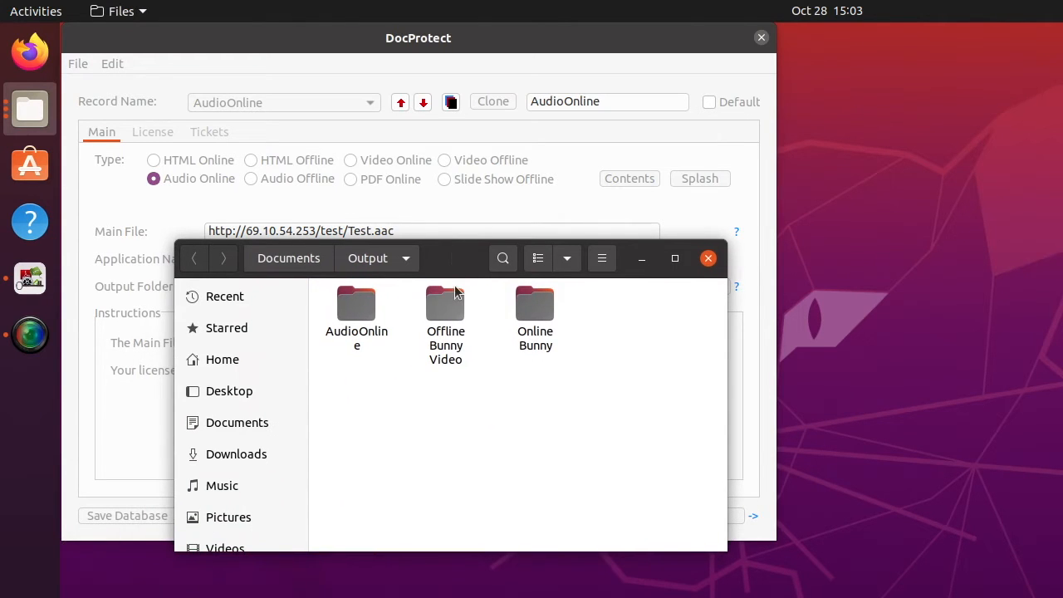
{"action": "double_click", "coordinate": [356, 308]}
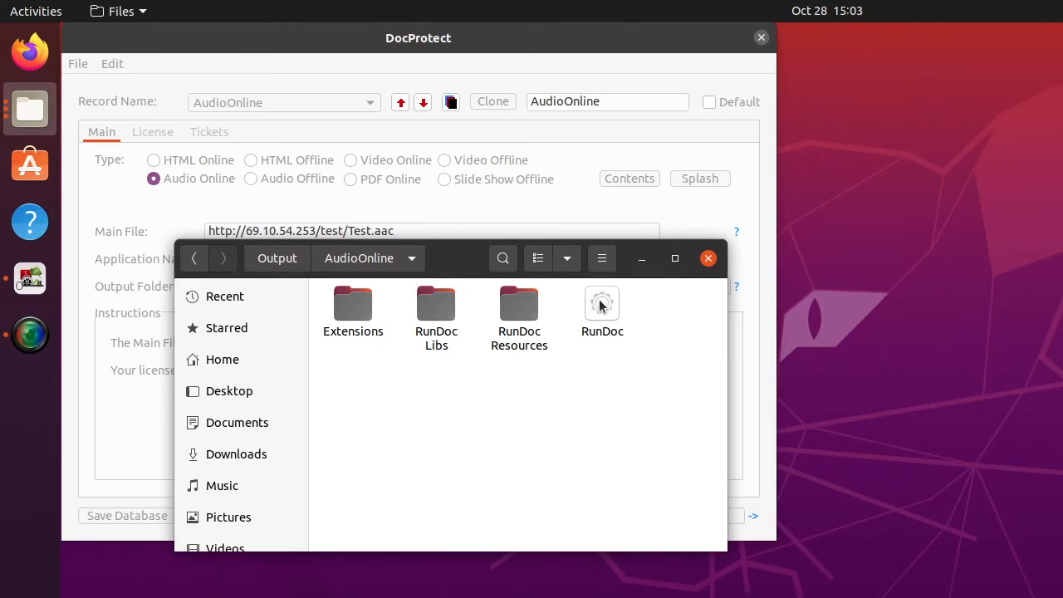
{"action": "left_click", "coordinate": [601, 305]}
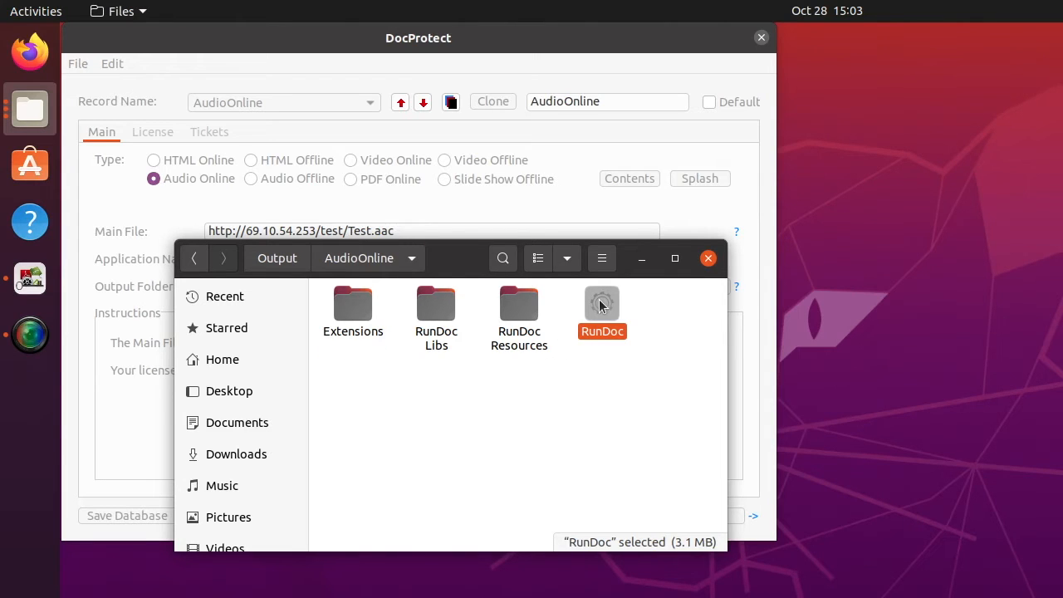
{"action": "double_click", "coordinate": [601, 306]}
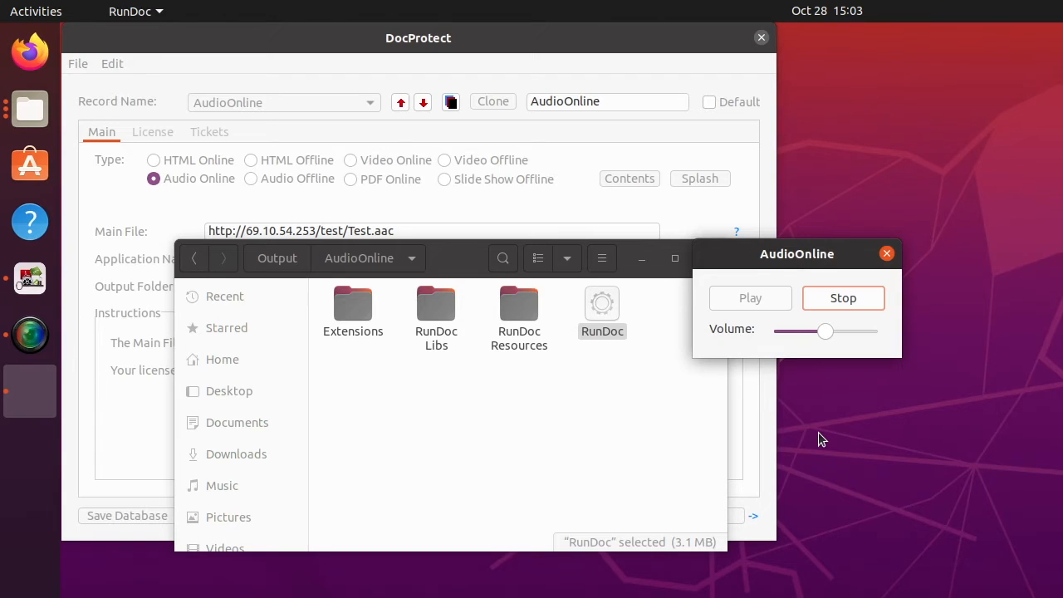
Test the AudioOnline player by stopping, replaying, lowering the volume, then close it.
{"action": "left_click", "coordinate": [855, 301]}
{"action": "left_click", "coordinate": [724, 304]}
{"action": "left_click_drag", "start_coordinate": [826, 333], "coordinate": [792, 337]}
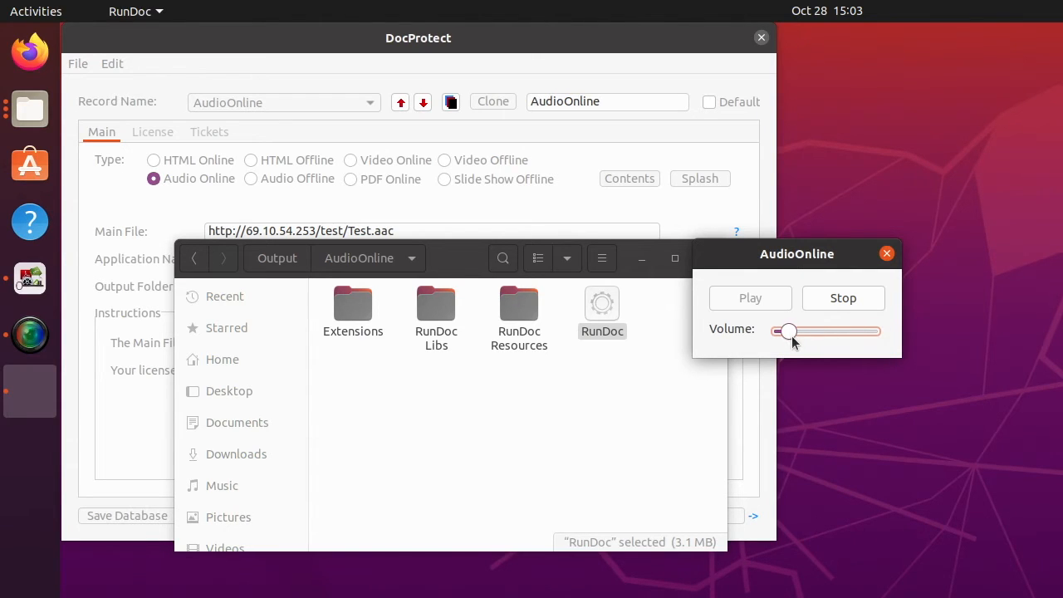
{"action": "left_click", "coordinate": [830, 303]}
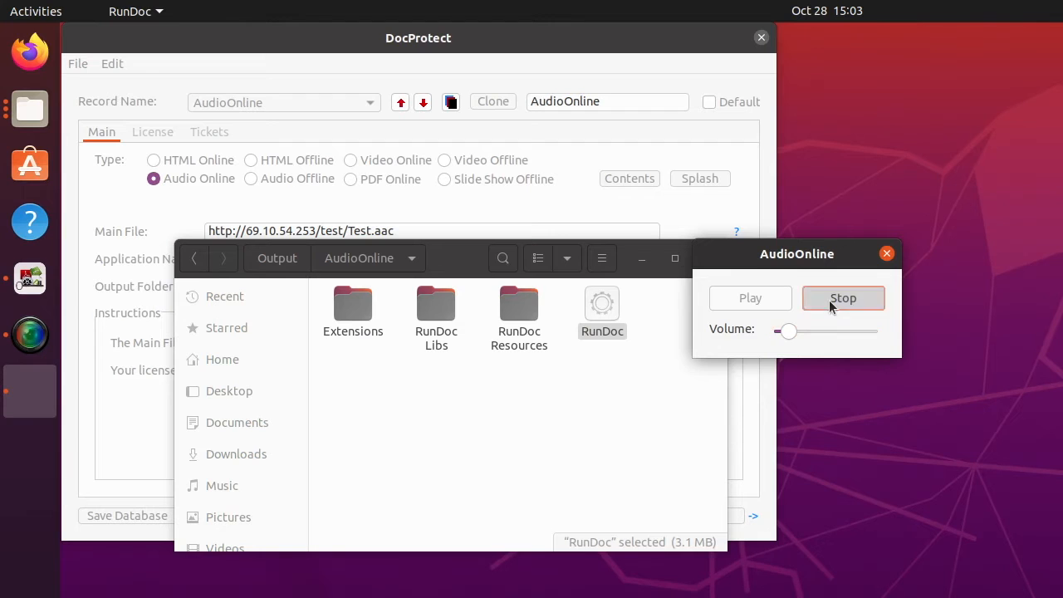
{"action": "left_click", "coordinate": [888, 254]}
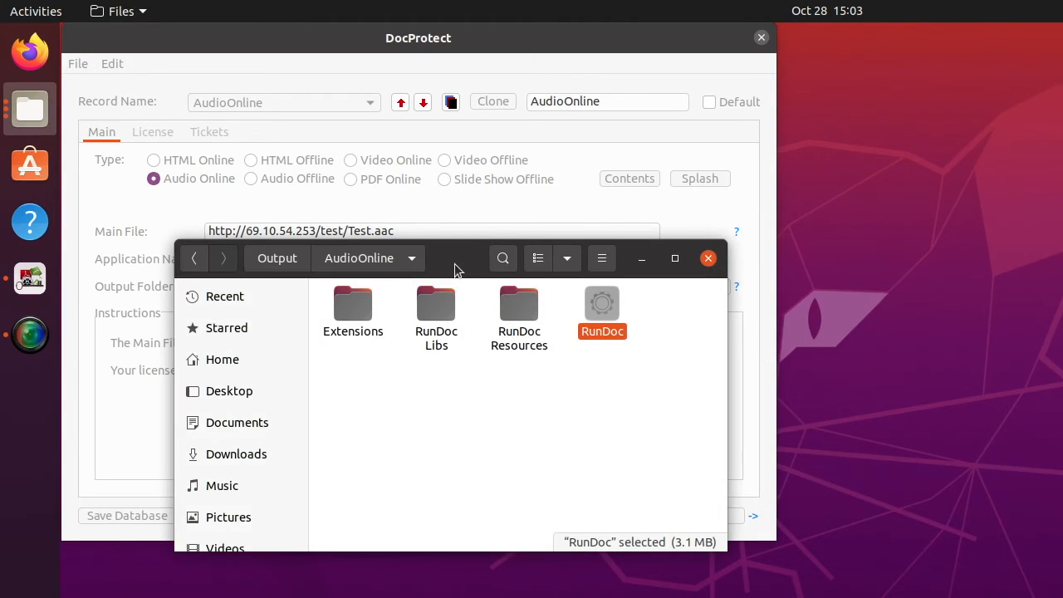
Load the AudioOfflineContents record from DocProtect's Record Name list.
{"action": "left_click_drag", "start_coordinate": [454, 268], "coordinate": [463, 428]}
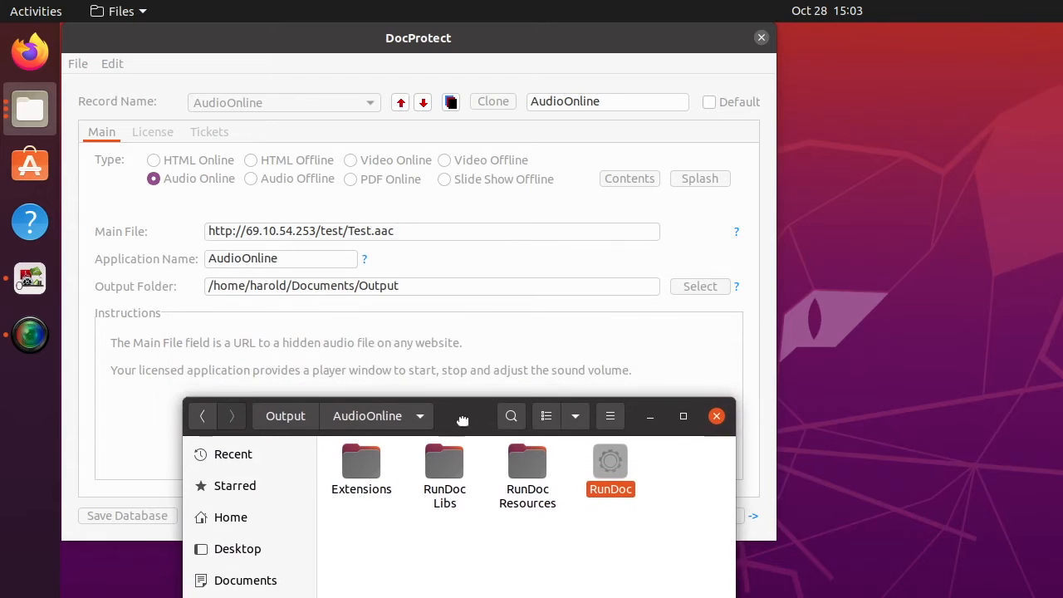
{"action": "left_click", "coordinate": [493, 42]}
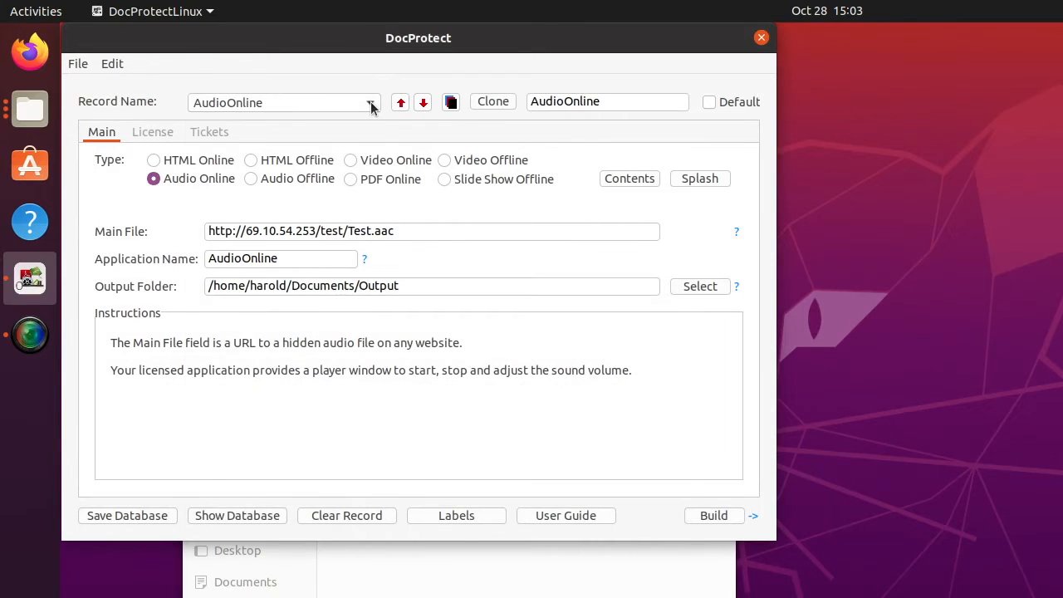
{"action": "left_click", "coordinate": [372, 104]}
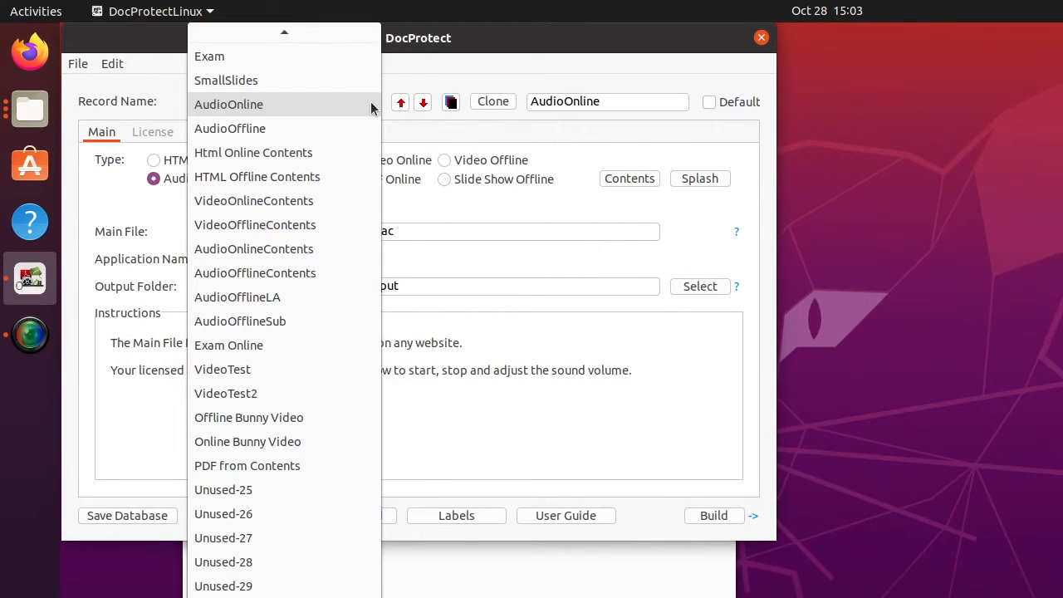
{"action": "left_click", "coordinate": [244, 274]}
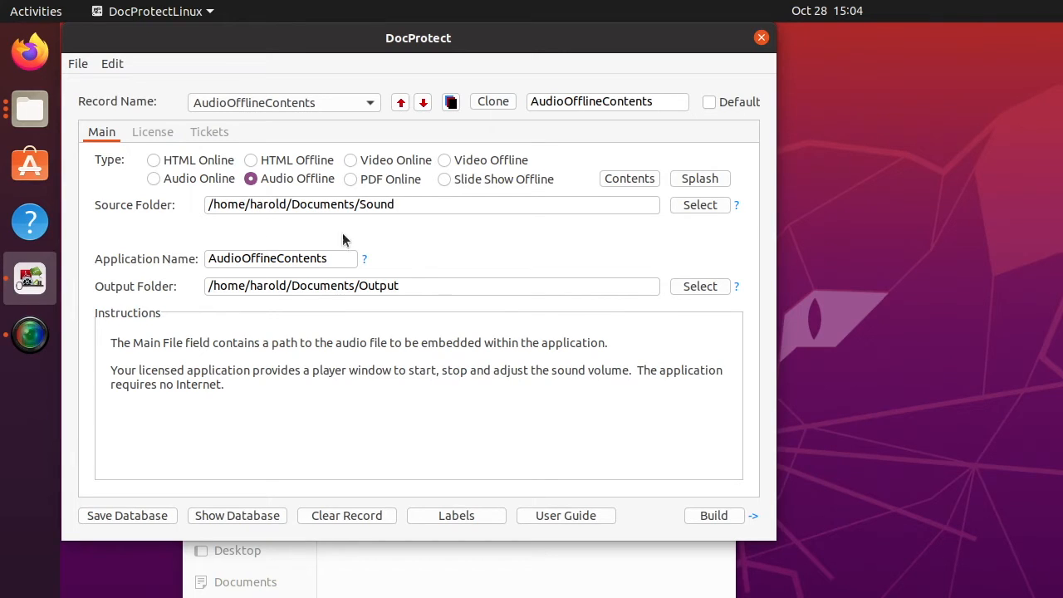
{"action": "left_click", "coordinate": [625, 178]}
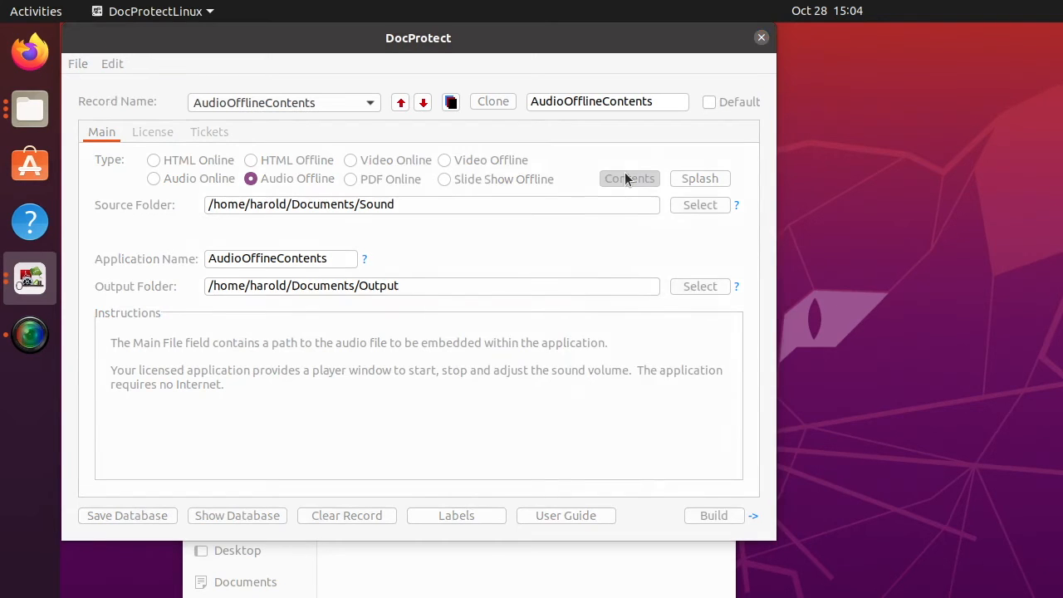
{"action": "left_click_drag", "start_coordinate": [622, 172], "coordinate": [313, 130]}
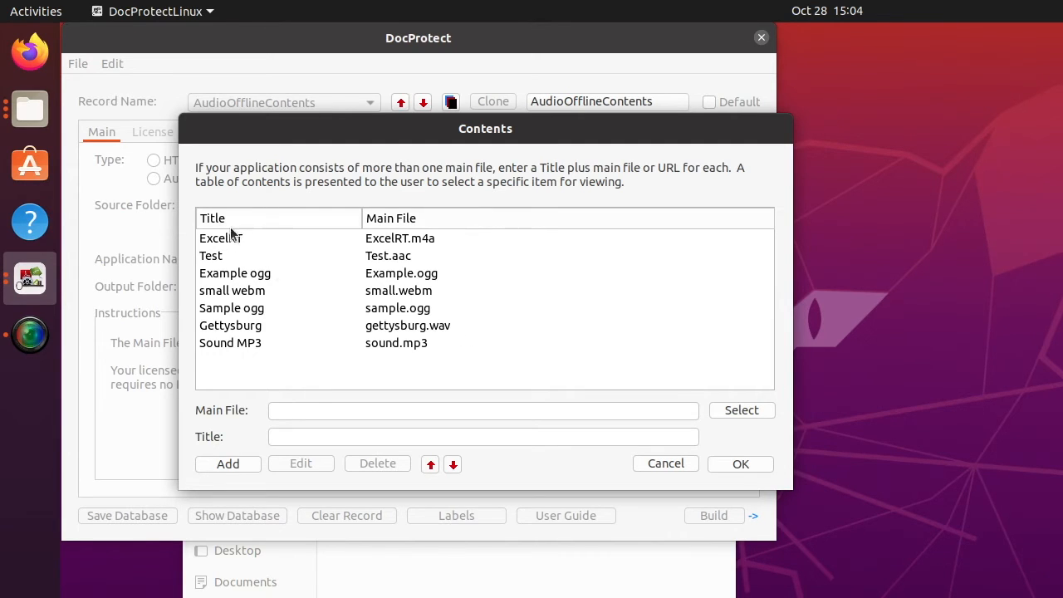
{"action": "left_click", "coordinate": [753, 464]}
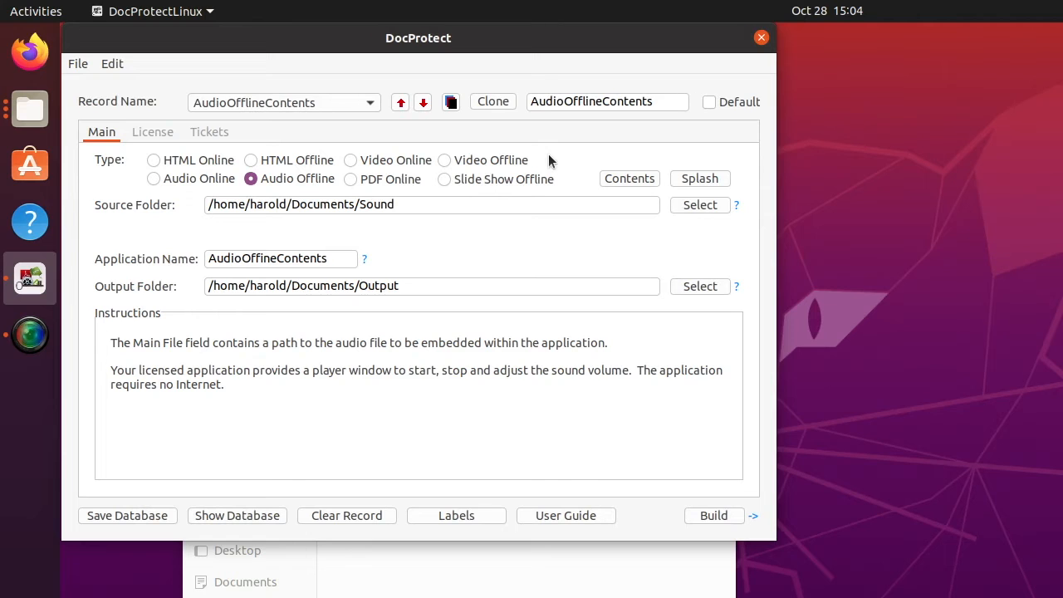
Review the splash settings (tinysplash.jpg, 'My Great App'), then build AudioOfflineContents.
{"action": "left_click", "coordinate": [707, 181]}
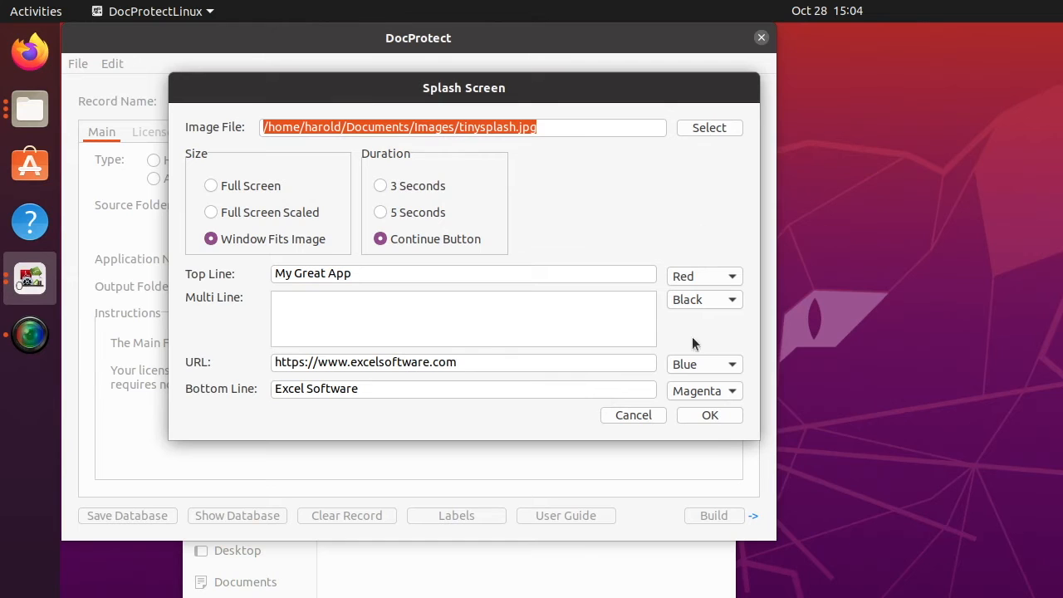
{"action": "left_click", "coordinate": [710, 415]}
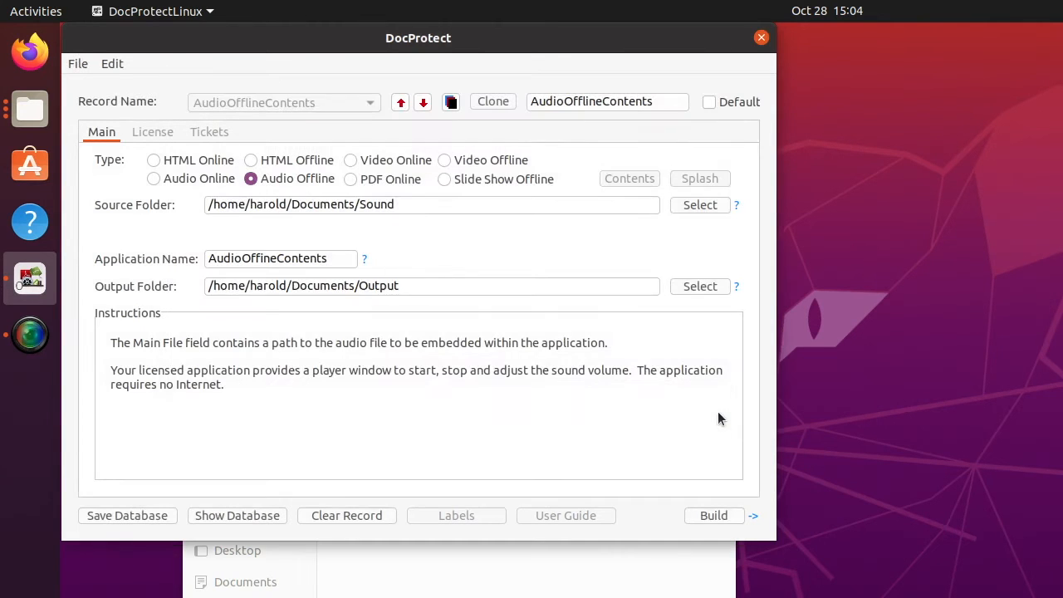
{"action": "left_click", "coordinate": [712, 517]}
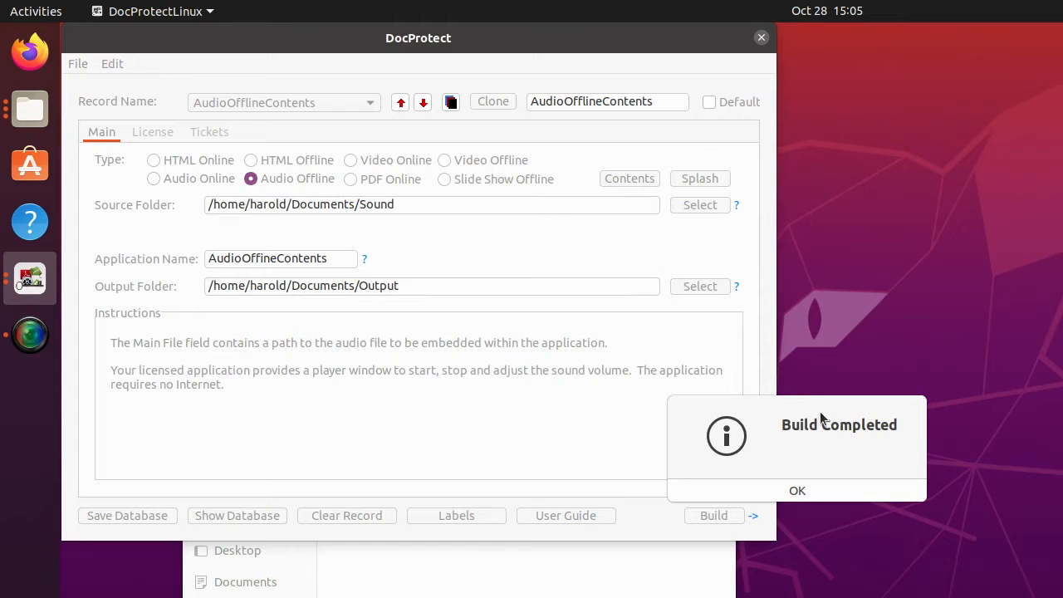
Launch RunDoc from Output/AudioOfflineContents in Files to show the My Great App splash.
{"action": "left_click", "coordinate": [797, 490]}
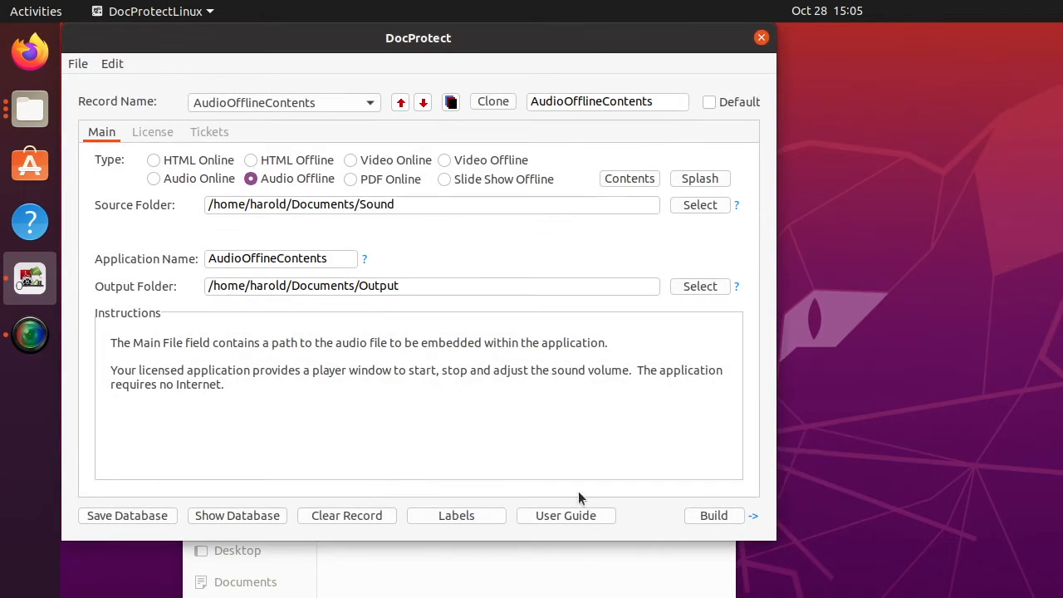
{"action": "left_click", "coordinate": [581, 573]}
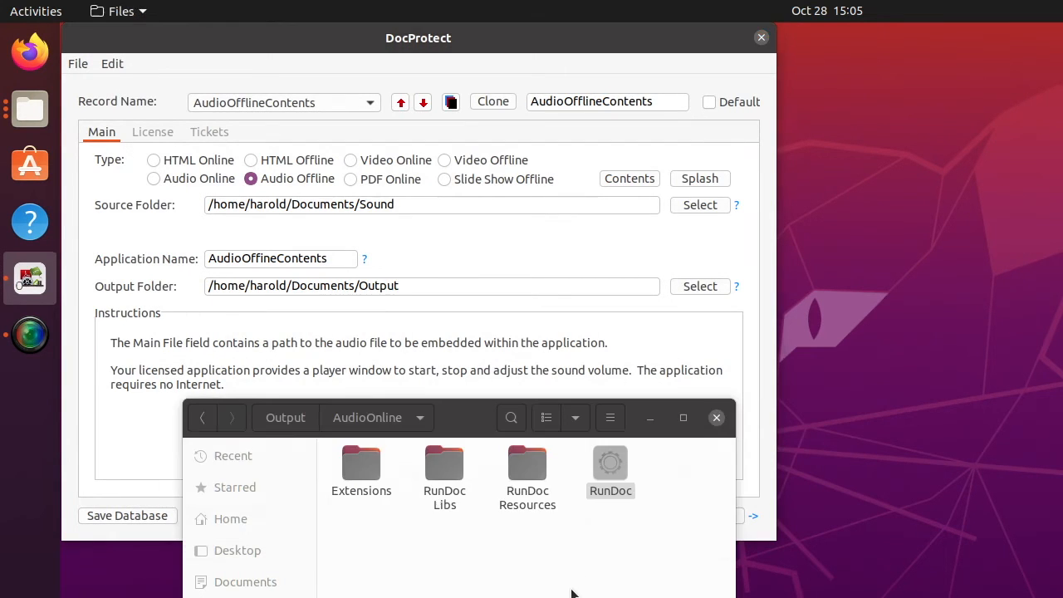
{"action": "left_click", "coordinate": [299, 427]}
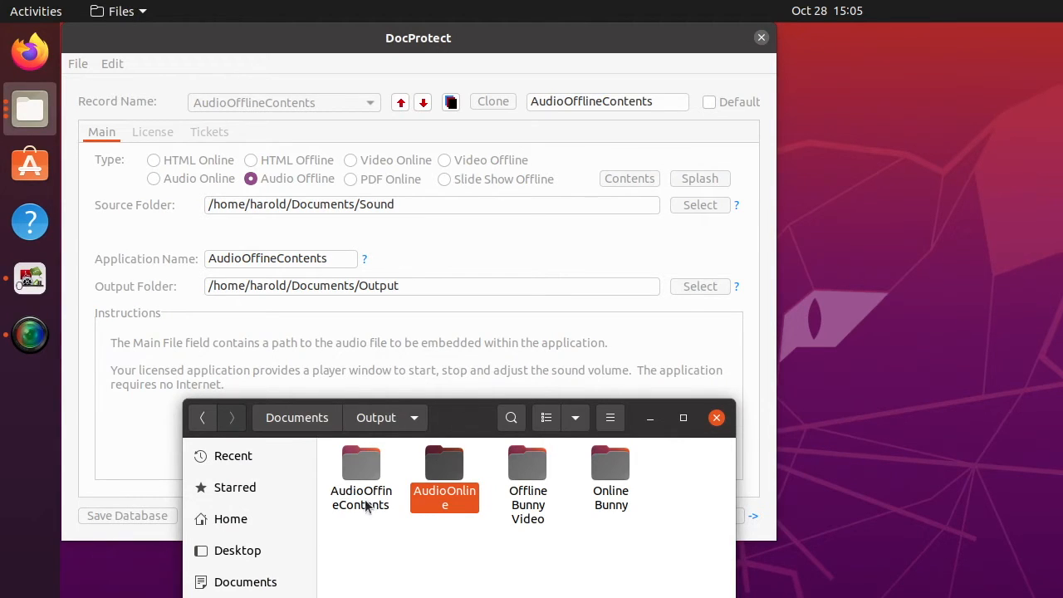
{"action": "double_click", "coordinate": [362, 469]}
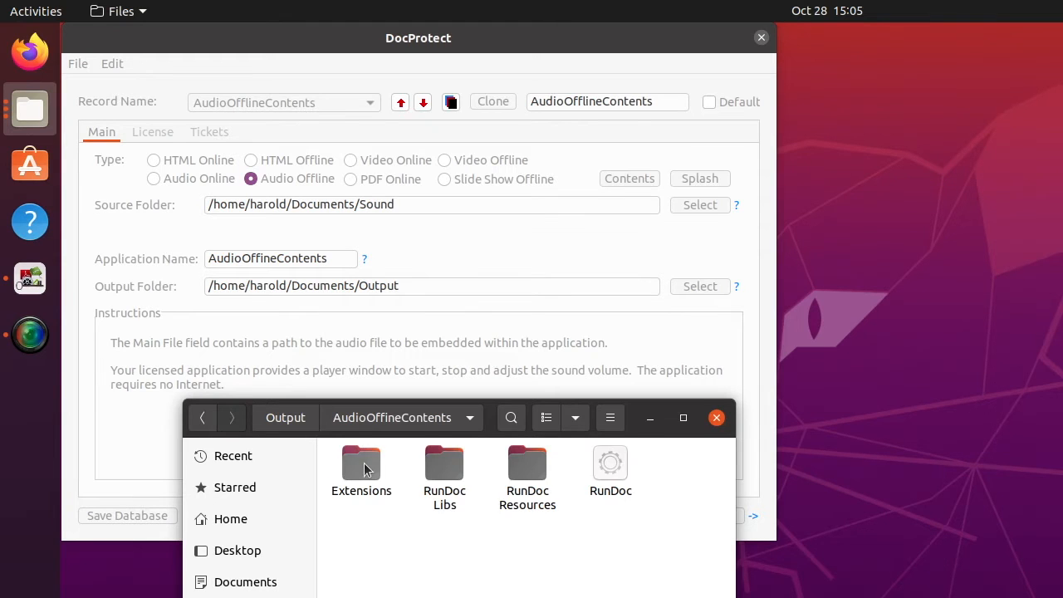
{"action": "left_click", "coordinate": [620, 468]}
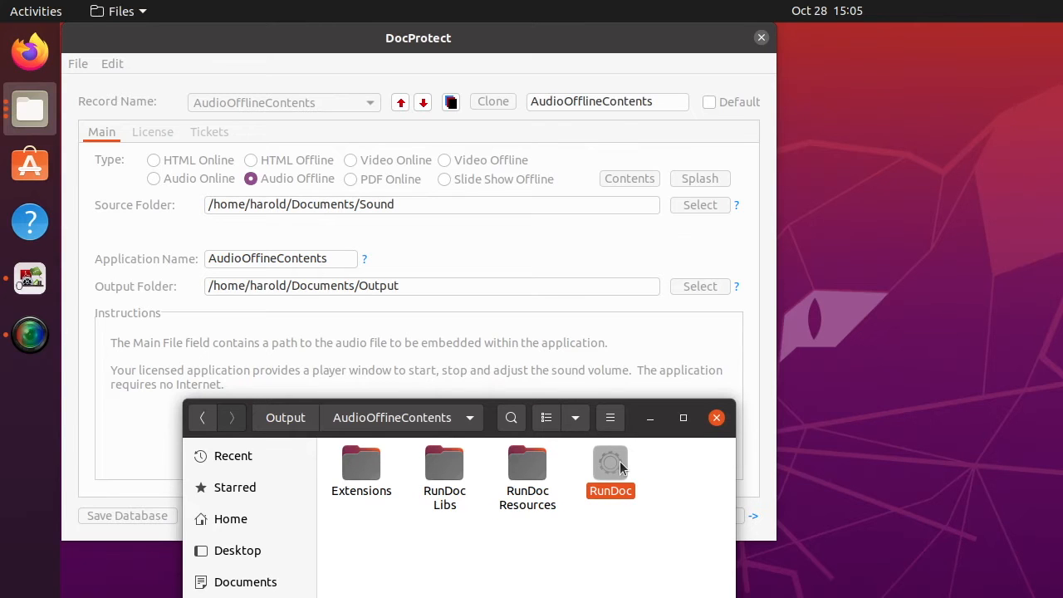
{"action": "double_click", "coordinate": [619, 468]}
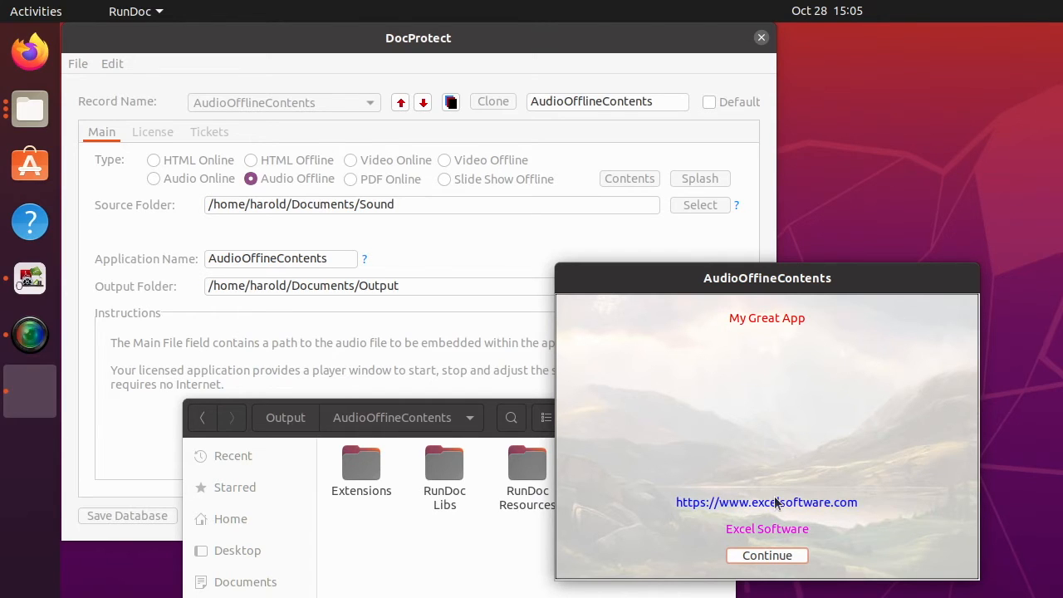
Play the Gettysburg recording at full volume, then stop it and close its player.
{"action": "left_click", "coordinate": [767, 555]}
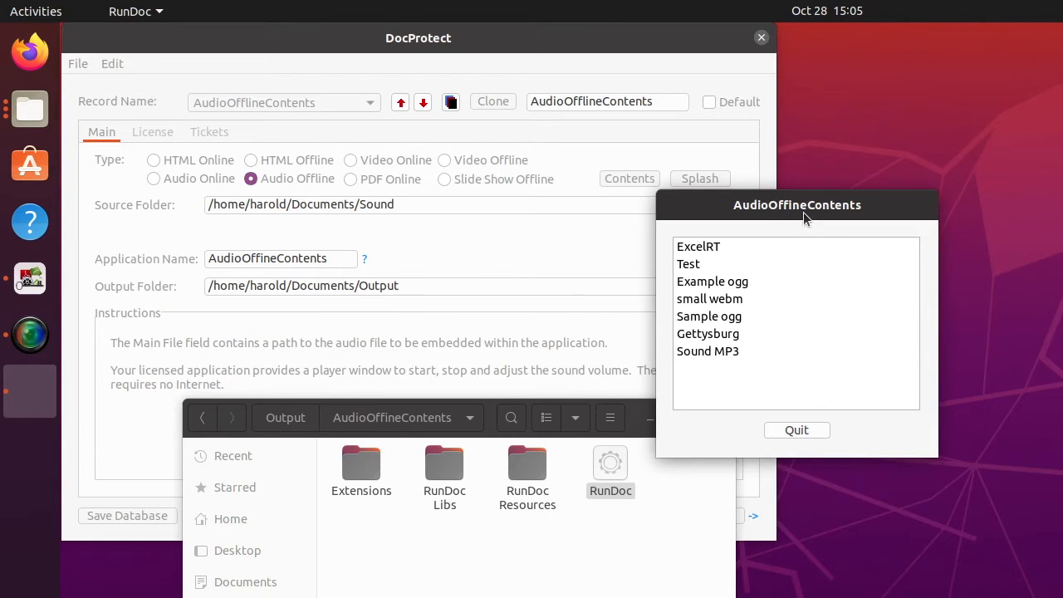
{"action": "left_click_drag", "start_coordinate": [803, 211], "coordinate": [493, 202]}
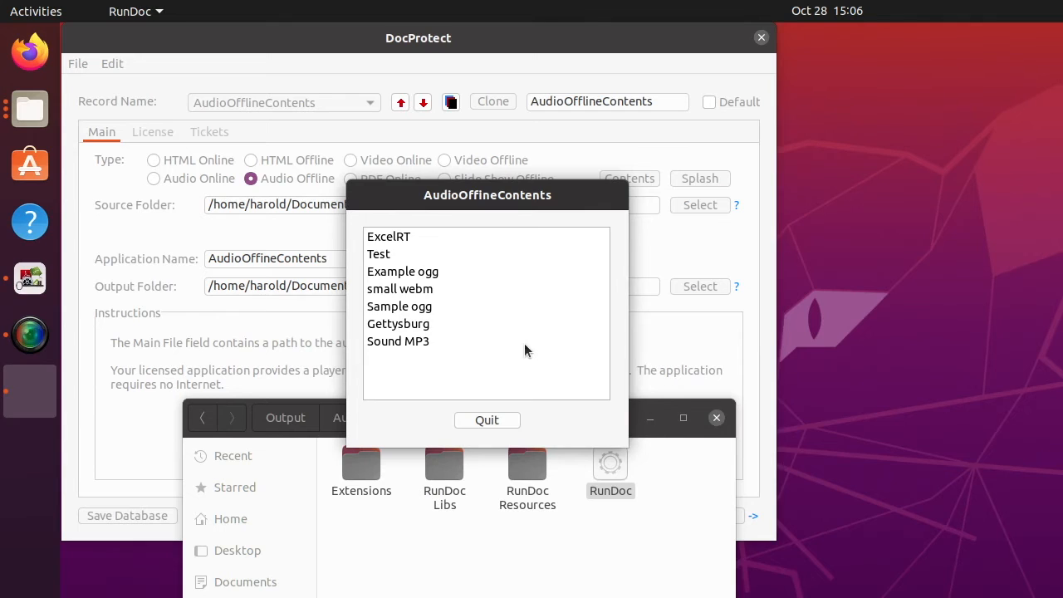
{"action": "left_click", "coordinate": [404, 326]}
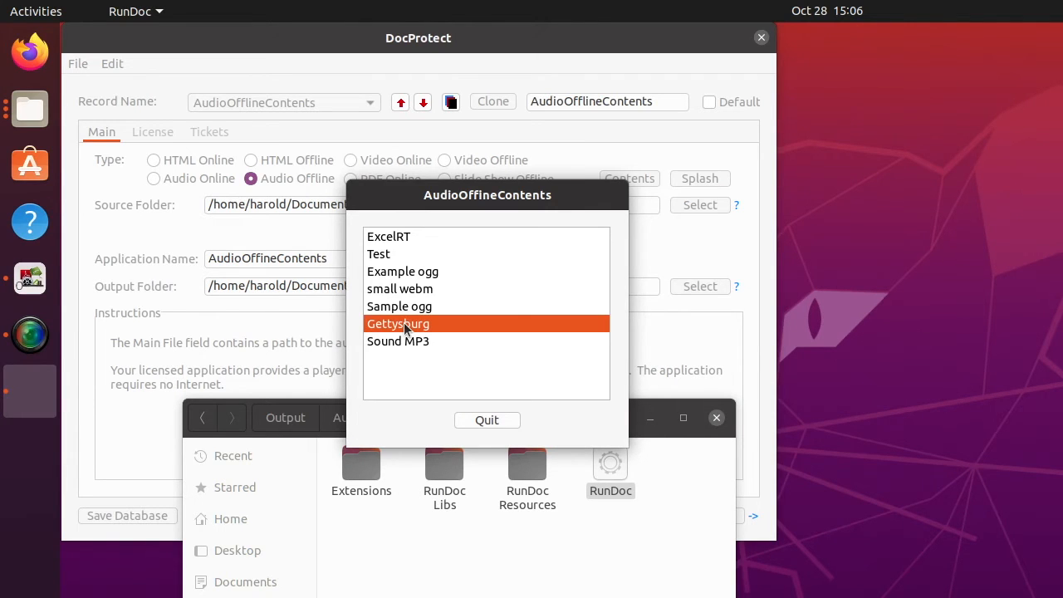
{"action": "double_click", "coordinate": [404, 326]}
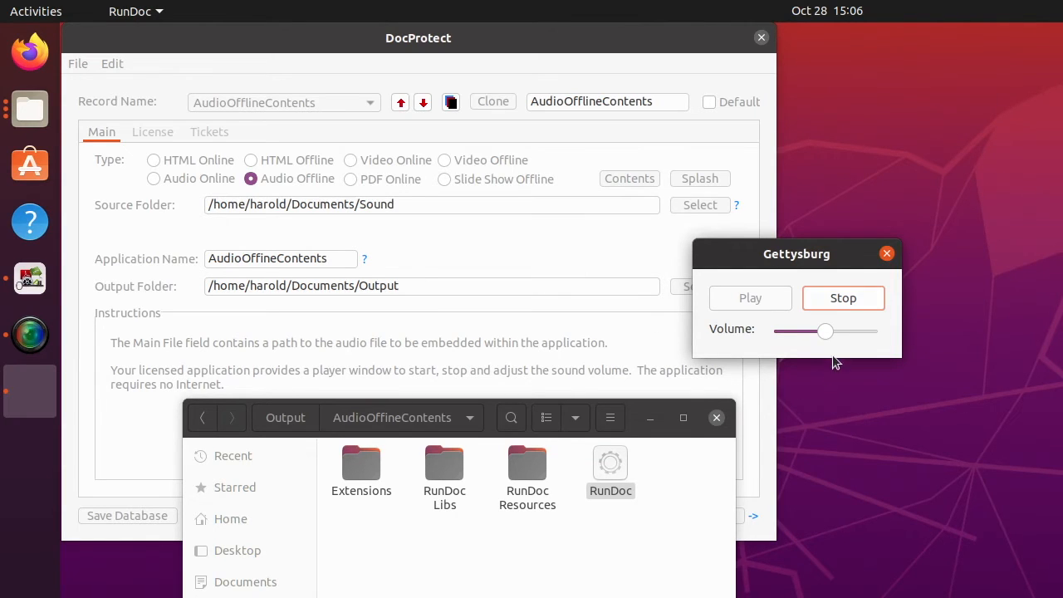
{"action": "left_click_drag", "start_coordinate": [826, 331], "coordinate": [883, 331]}
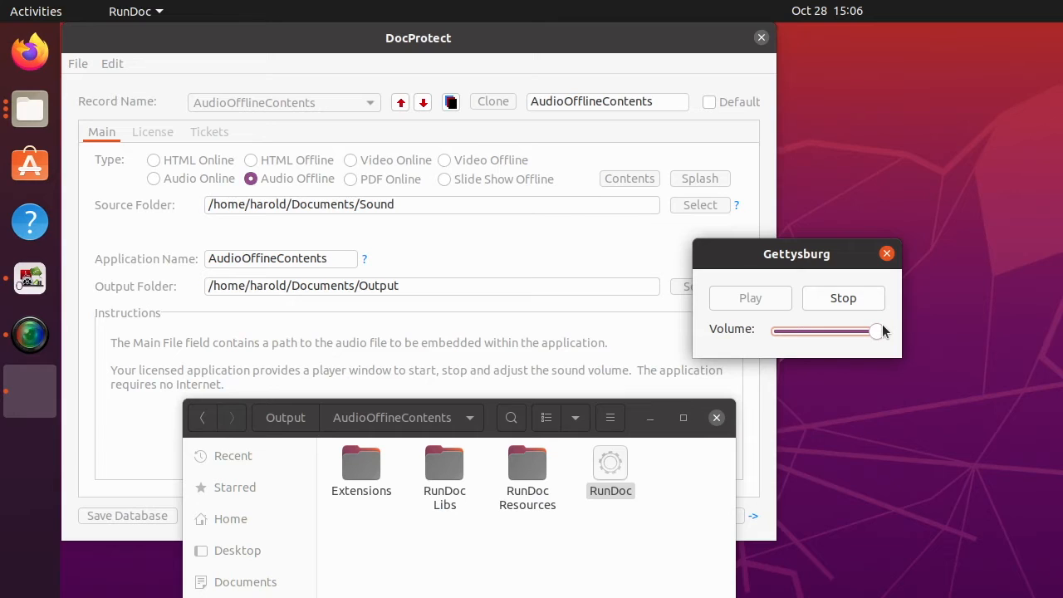
{"action": "left_click", "coordinate": [844, 296]}
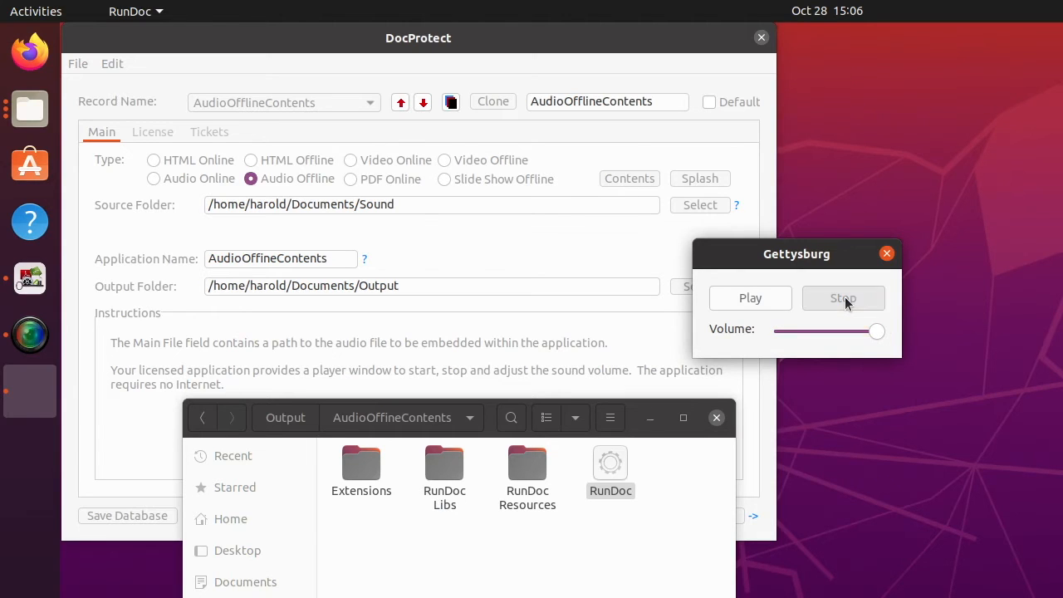
{"action": "left_click", "coordinate": [886, 253]}
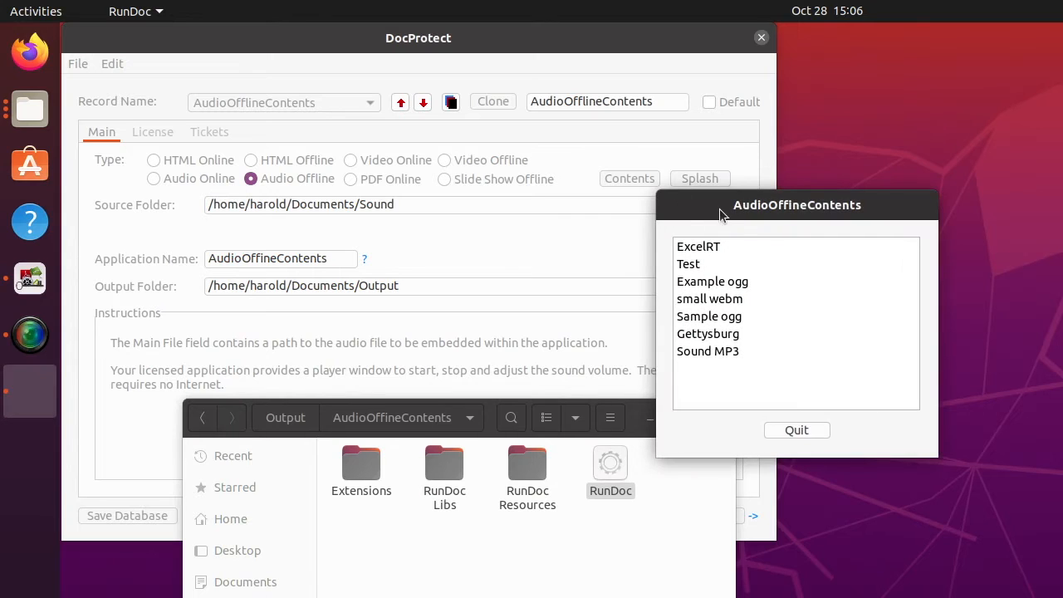
Play the Test recording at about three-quarter volume, close it, and quit the audio app.
{"action": "left_click_drag", "start_coordinate": [725, 214], "coordinate": [425, 180]}
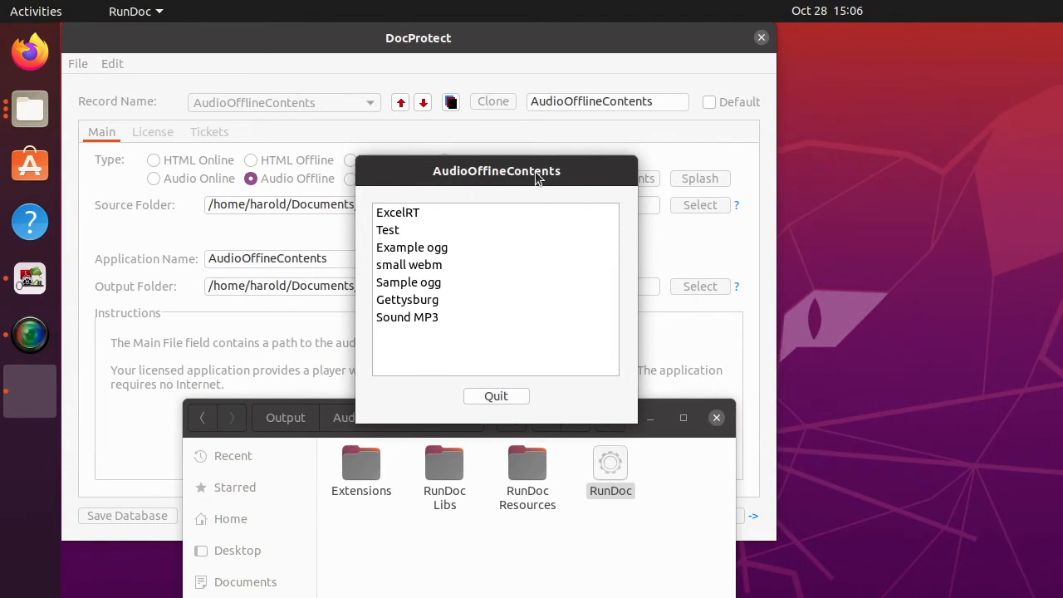
{"action": "left_click", "coordinate": [390, 233]}
{"action": "double_click", "coordinate": [389, 233]}
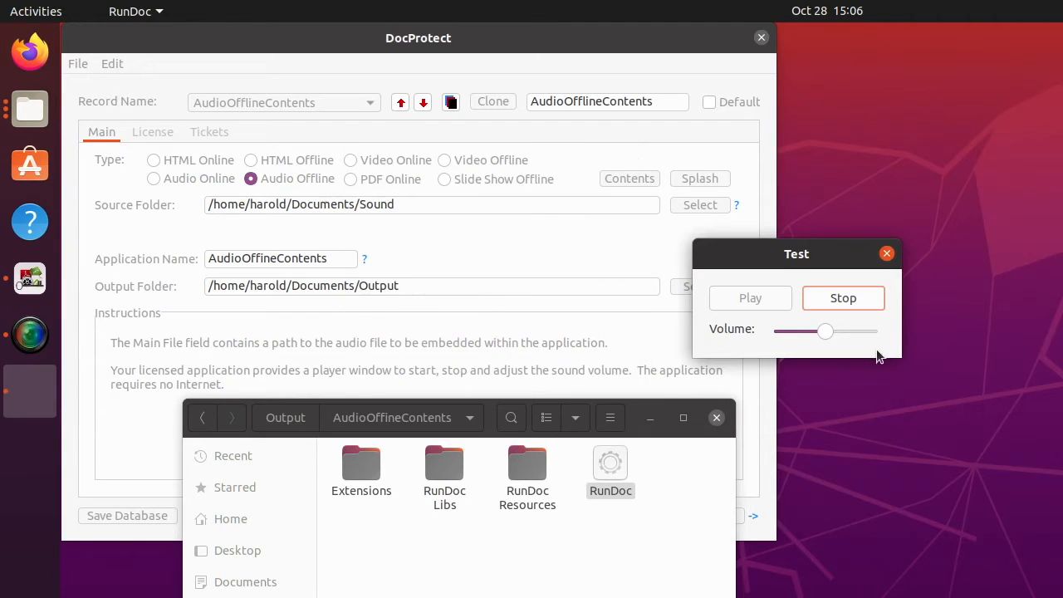
{"action": "left_click_drag", "start_coordinate": [830, 332], "coordinate": [884, 333]}
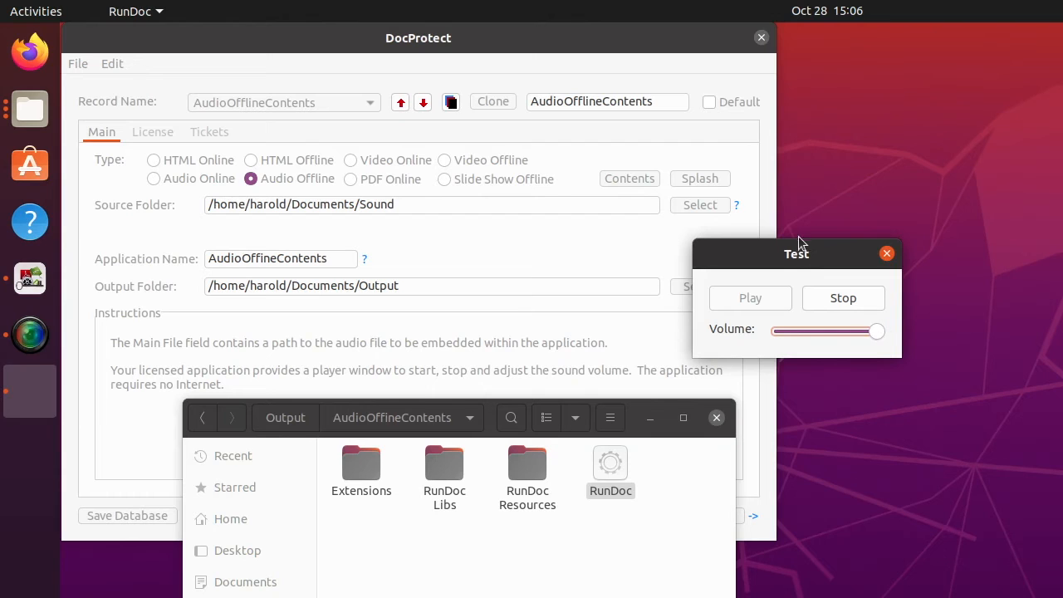
{"action": "left_click_drag", "start_coordinate": [811, 251], "coordinate": [629, 233]}
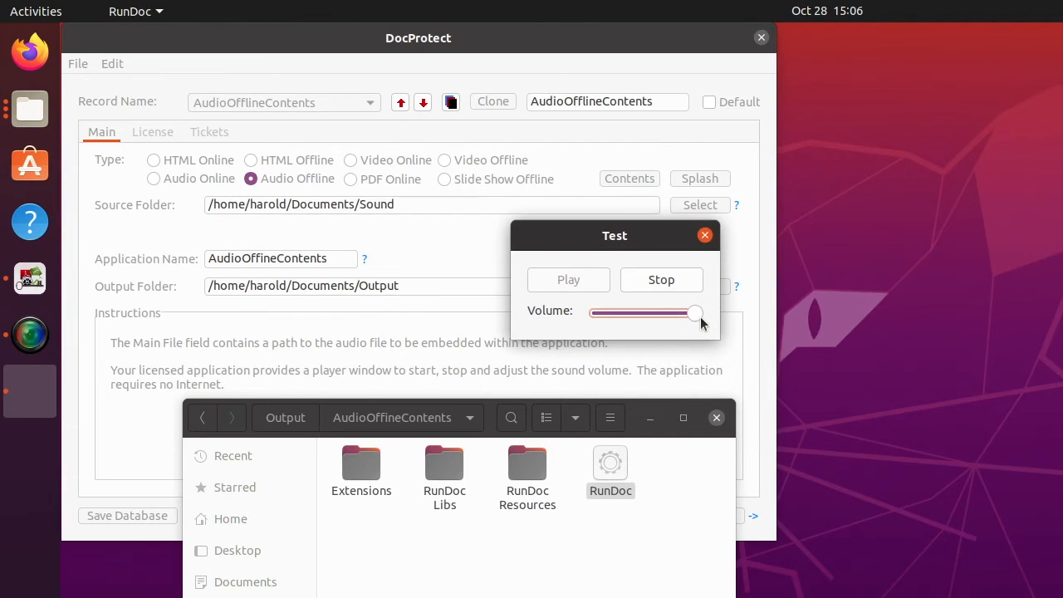
{"action": "left_click_drag", "start_coordinate": [694, 314], "coordinate": [653, 313]}
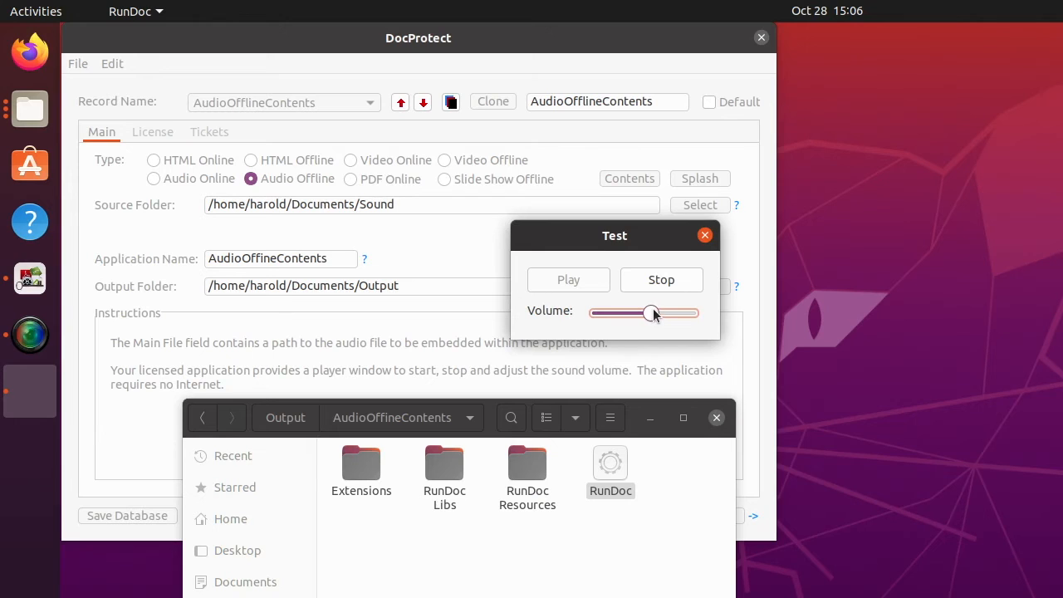
{"action": "left_click", "coordinate": [705, 236]}
{"action": "left_click_drag", "start_coordinate": [734, 208], "coordinate": [362, 123]}
{"action": "left_click", "coordinate": [425, 347]}
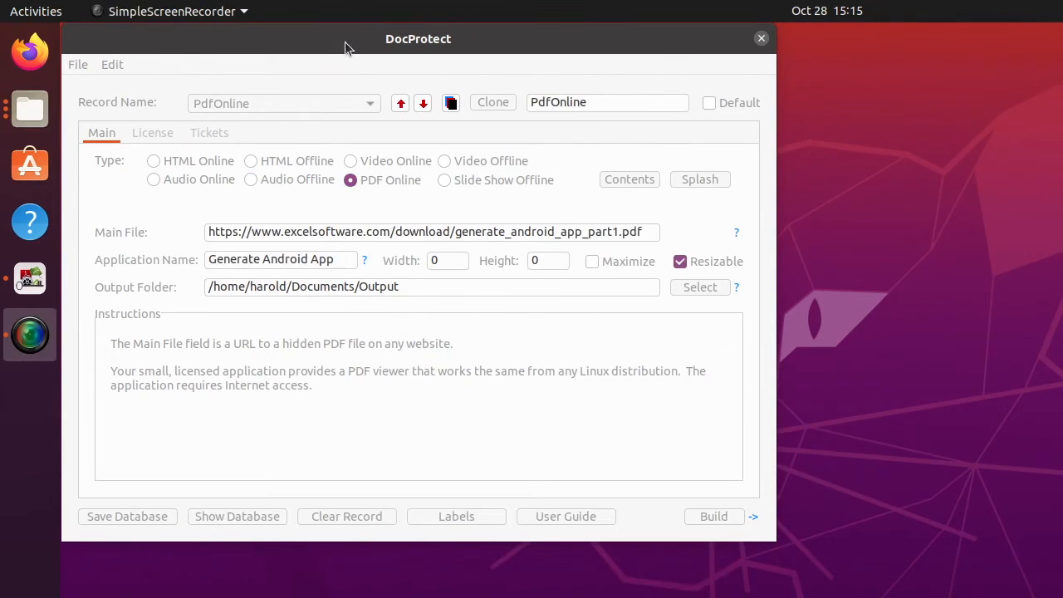
Build the PdfOnline record as Generate Android App and acknowledge the Build Completed notice.
{"action": "left_click", "coordinate": [344, 41]}
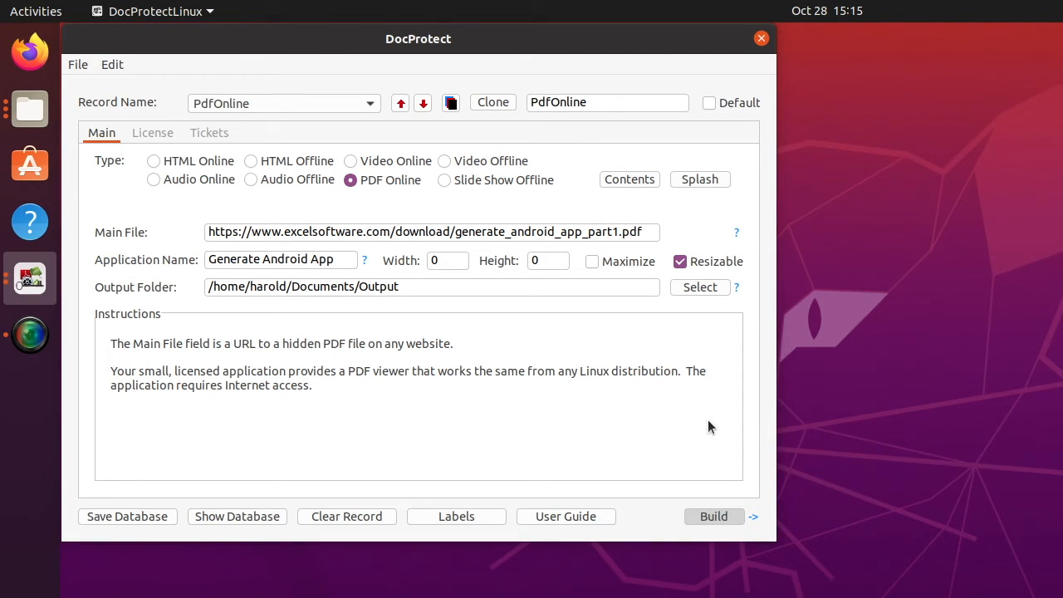
{"action": "left_click", "coordinate": [791, 492]}
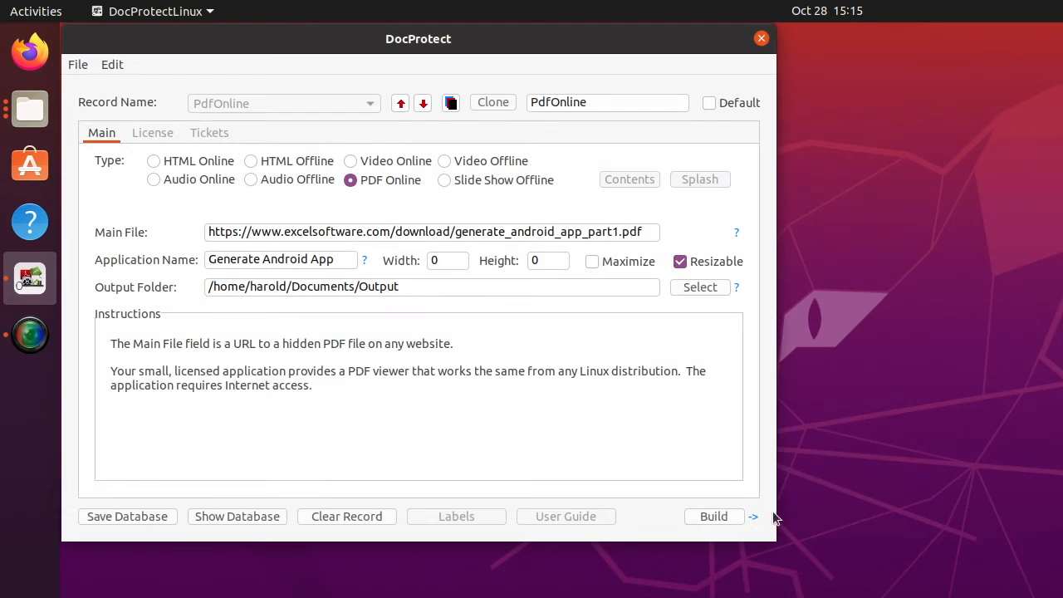
{"action": "left_click_drag", "start_coordinate": [426, 430], "coordinate": [426, 399]}
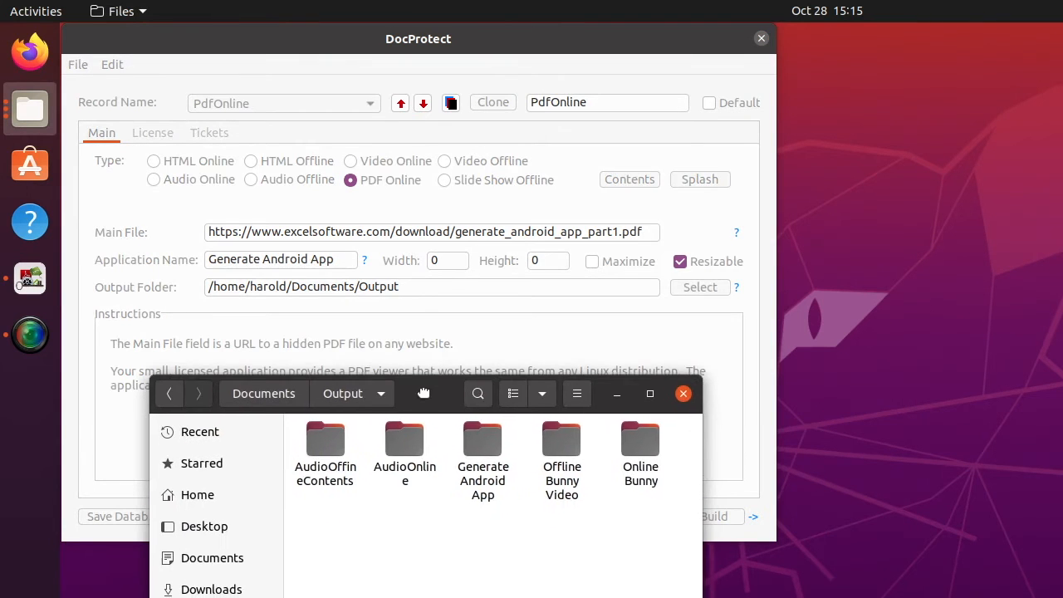
Open the Generate Android App output folder and launch its RunDoc app.
{"action": "double_click", "coordinate": [480, 443]}
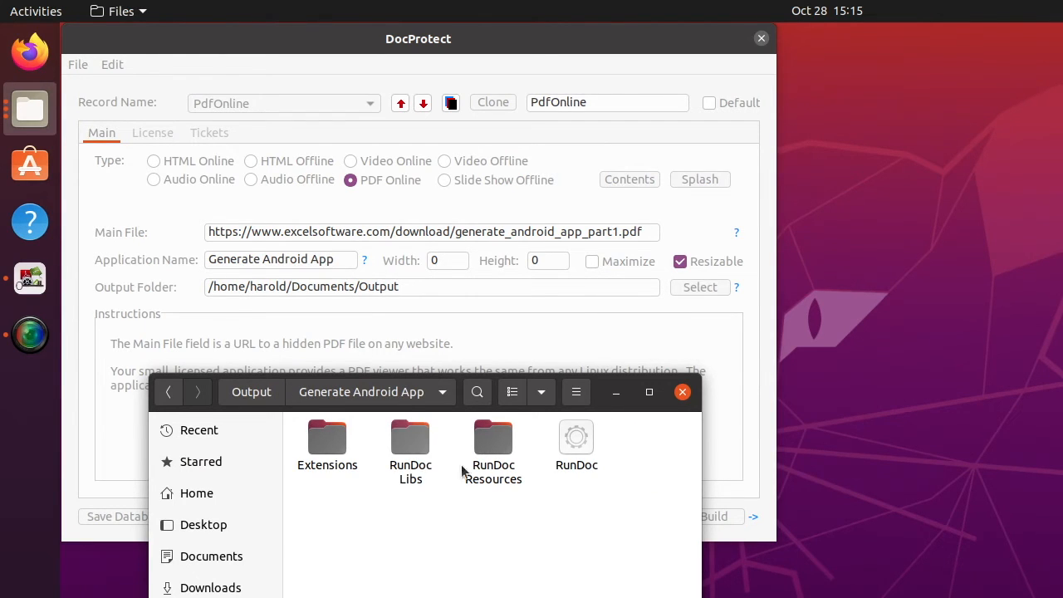
{"action": "left_click", "coordinate": [576, 446]}
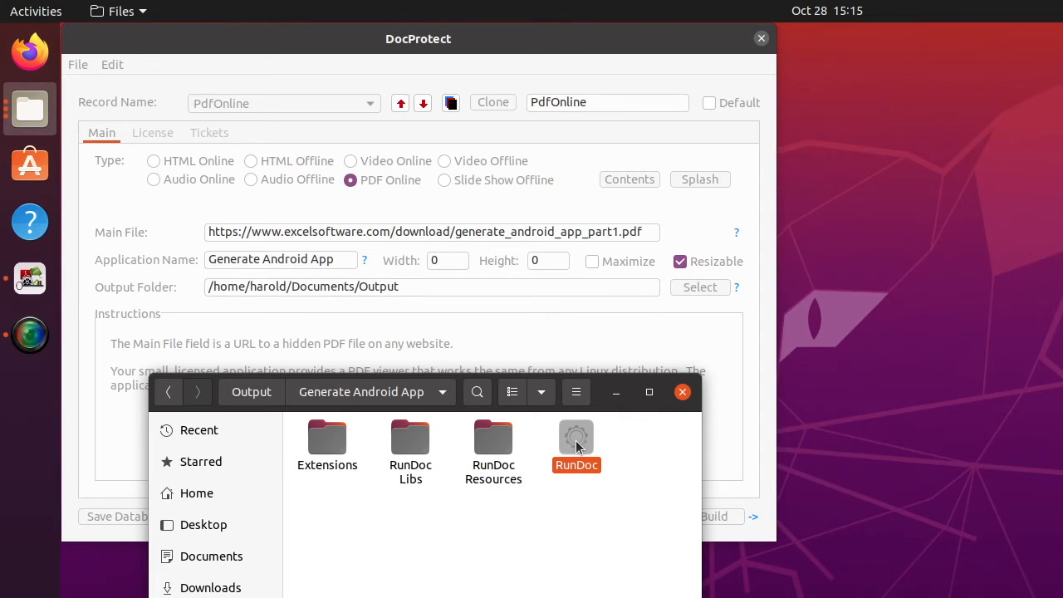
{"action": "double_click", "coordinate": [576, 445]}
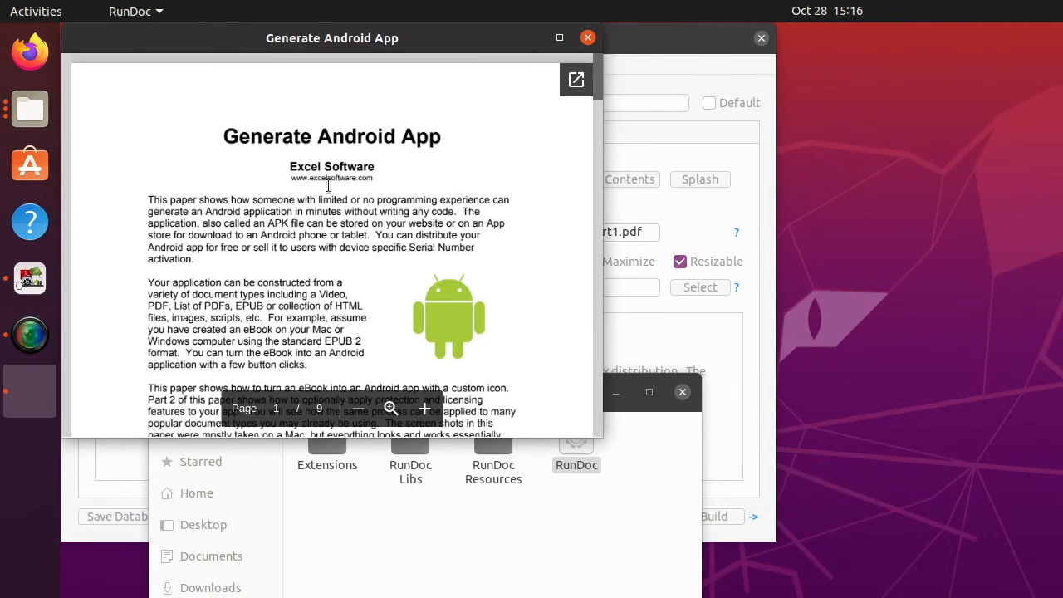
Inspect the Generate Android App PDF, zooming and enlarging the viewer, then close it.
{"action": "scroll", "coordinate": [420, 223], "scroll_direction": "down", "scroll_amount": 10}
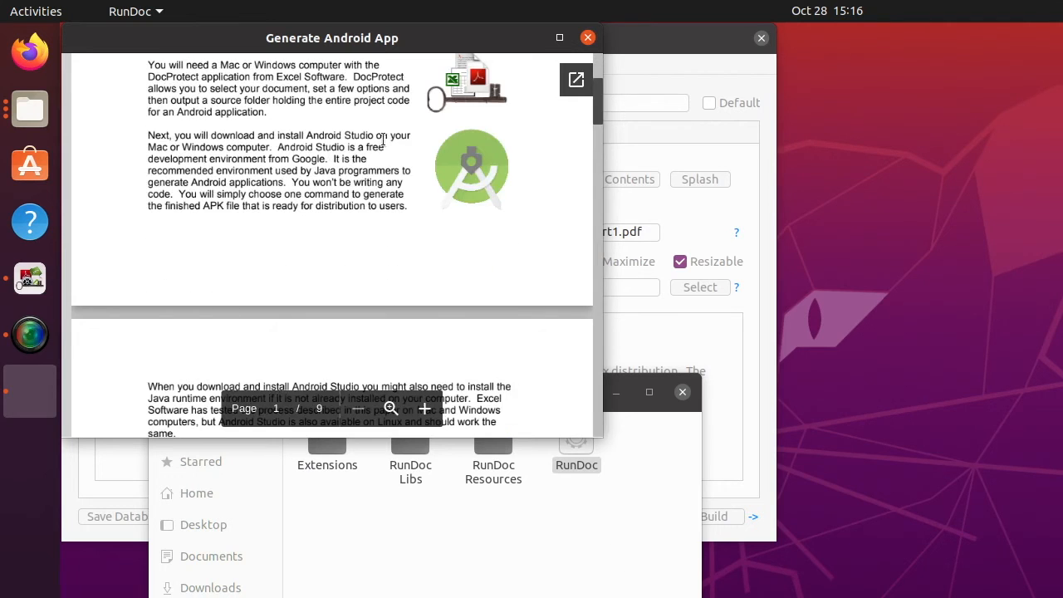
{"action": "scroll", "coordinate": [382, 133], "scroll_direction": "up", "scroll_amount": 5}
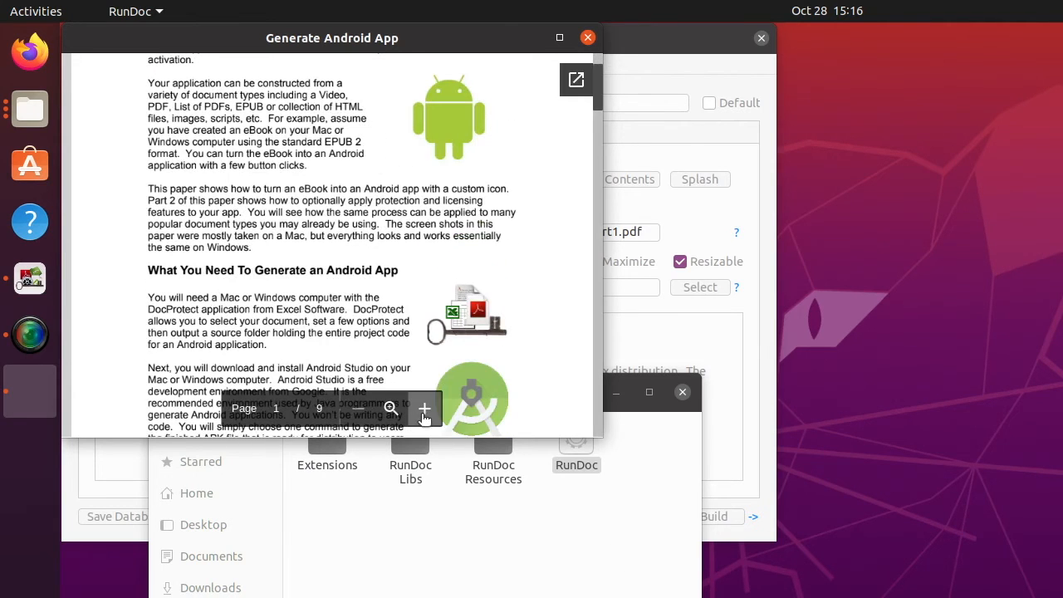
{"action": "left_click", "coordinate": [424, 409]}
{"action": "left_click", "coordinate": [357, 409]}
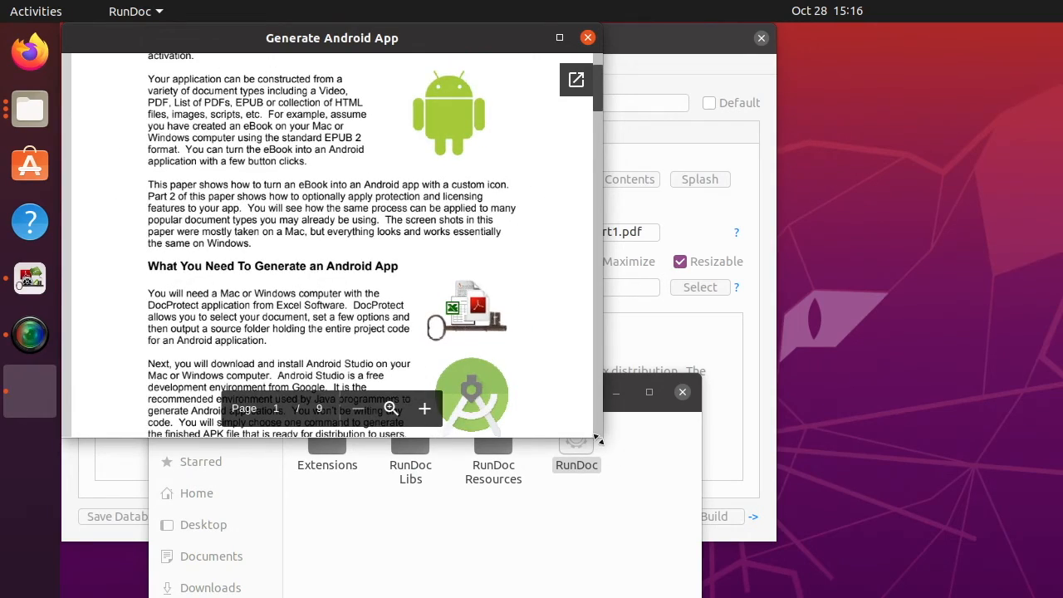
{"action": "left_click_drag", "start_coordinate": [607, 447], "coordinate": [731, 596]}
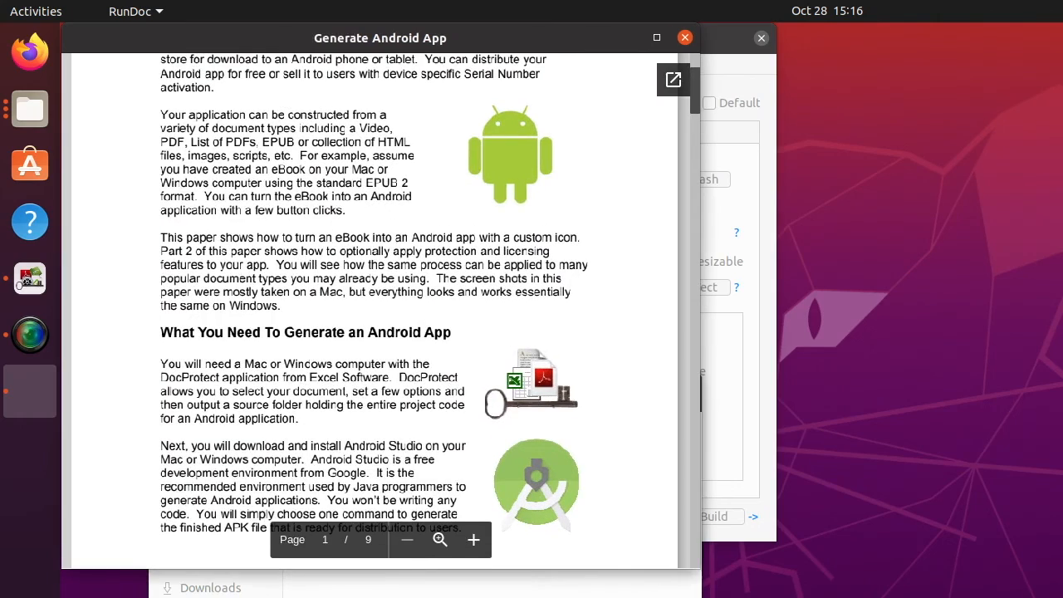
{"action": "scroll", "coordinate": [408, 255], "scroll_direction": "up", "scroll_amount": 3}
{"action": "scroll", "coordinate": [407, 255], "scroll_direction": "up", "scroll_amount": 2}
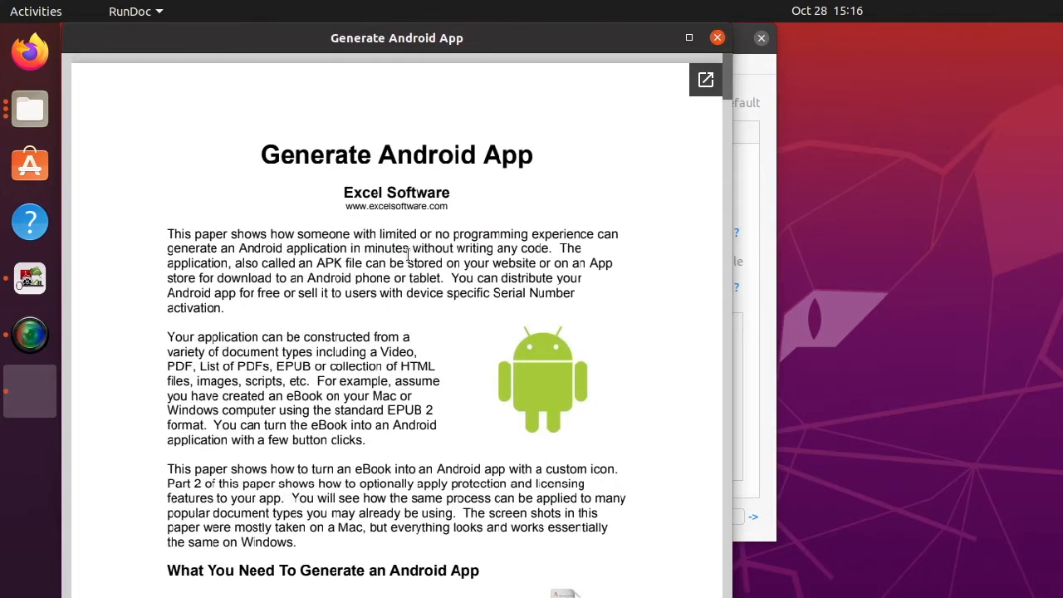
{"action": "left_click", "coordinate": [718, 38]}
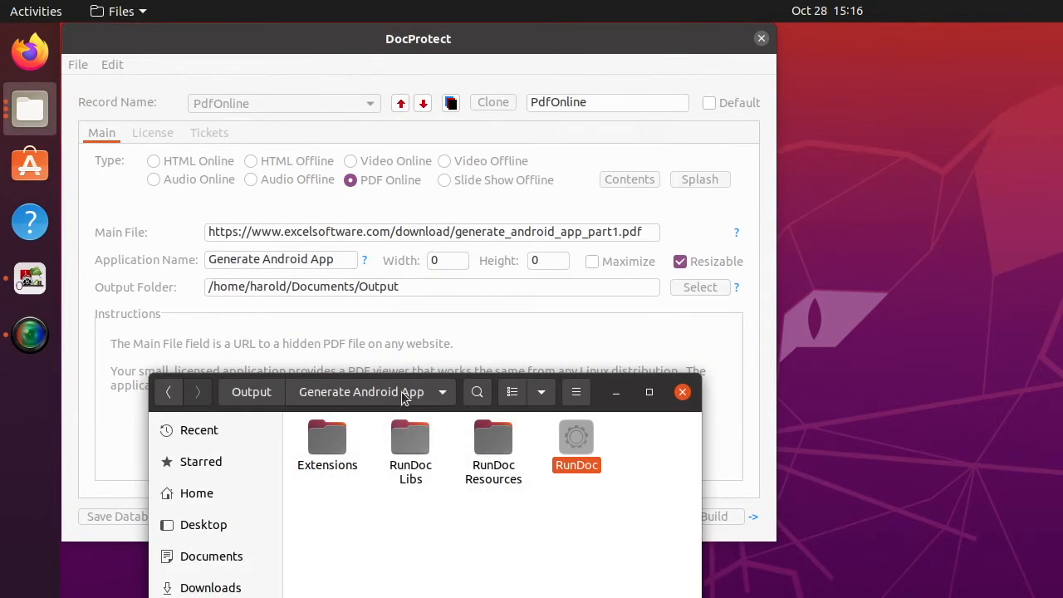
Move the file manager off-screen and bring DocProtect's PdfOnline record to the front.
{"action": "left_click", "coordinate": [437, 595]}
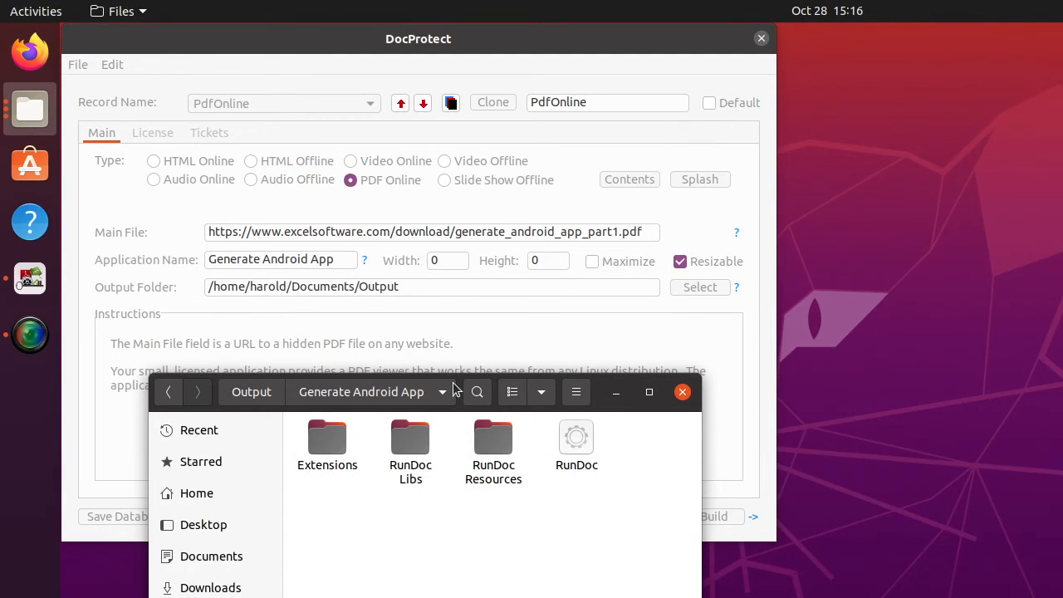
{"action": "left_click_drag", "start_coordinate": [456, 382], "coordinate": [456, 596]}
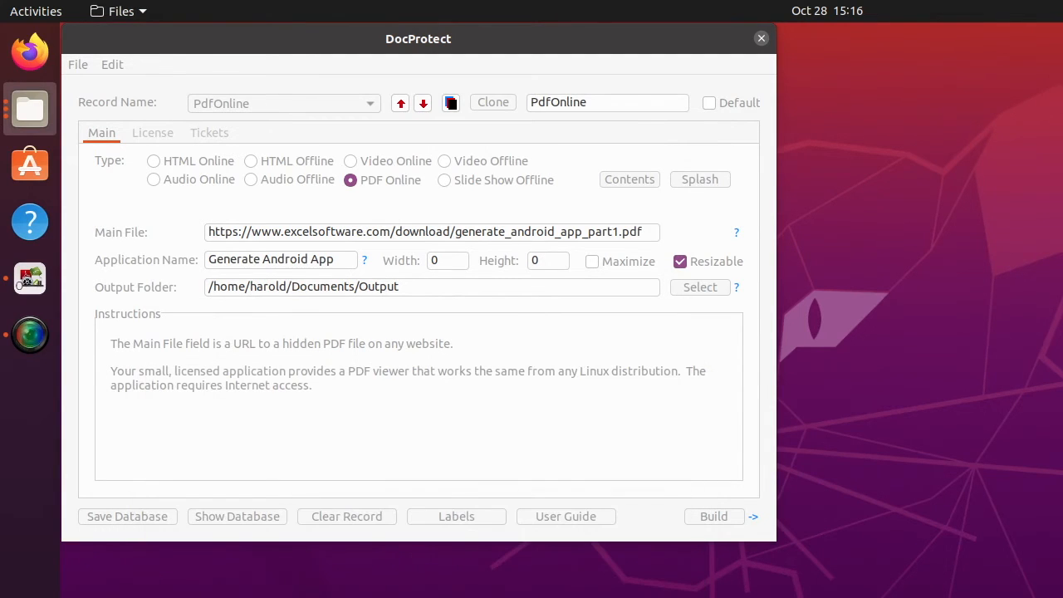
{"action": "left_click", "coordinate": [451, 457]}
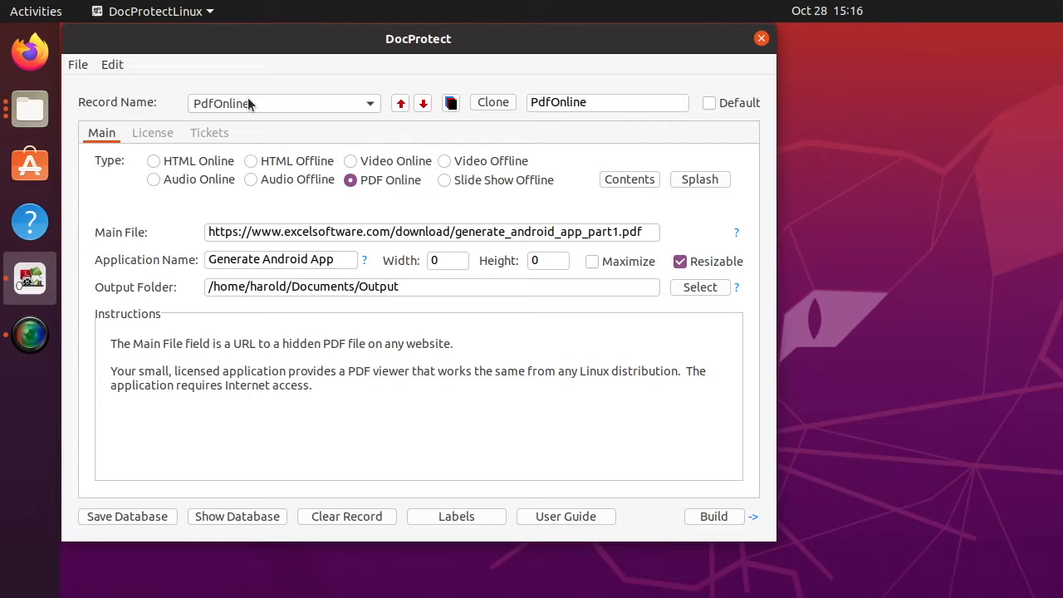
Load the PDF from Contents record and review its contents entries without changes.
{"action": "left_click", "coordinate": [247, 102]}
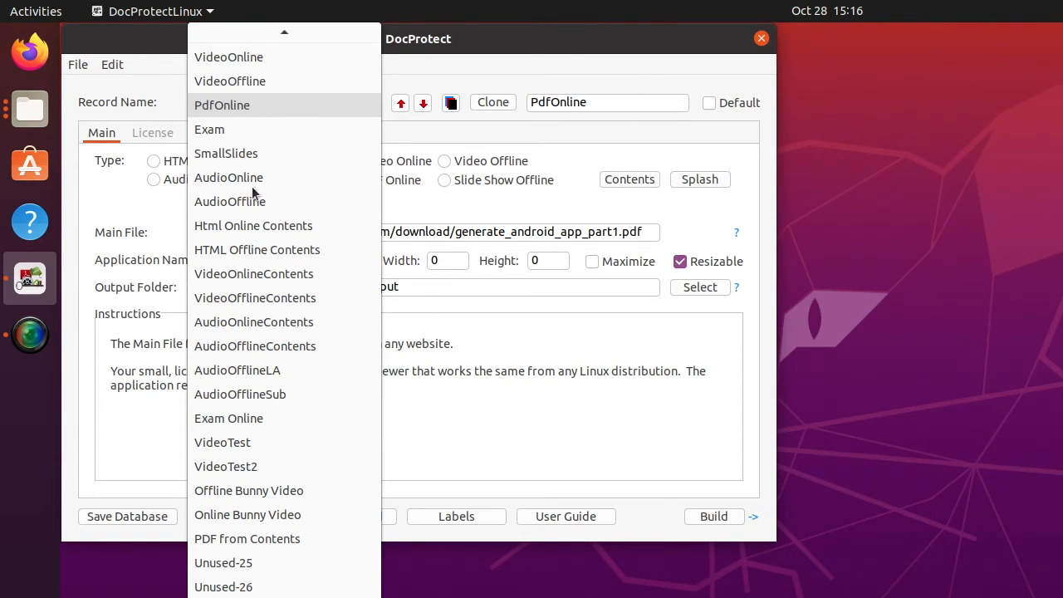
{"action": "left_click", "coordinate": [249, 542]}
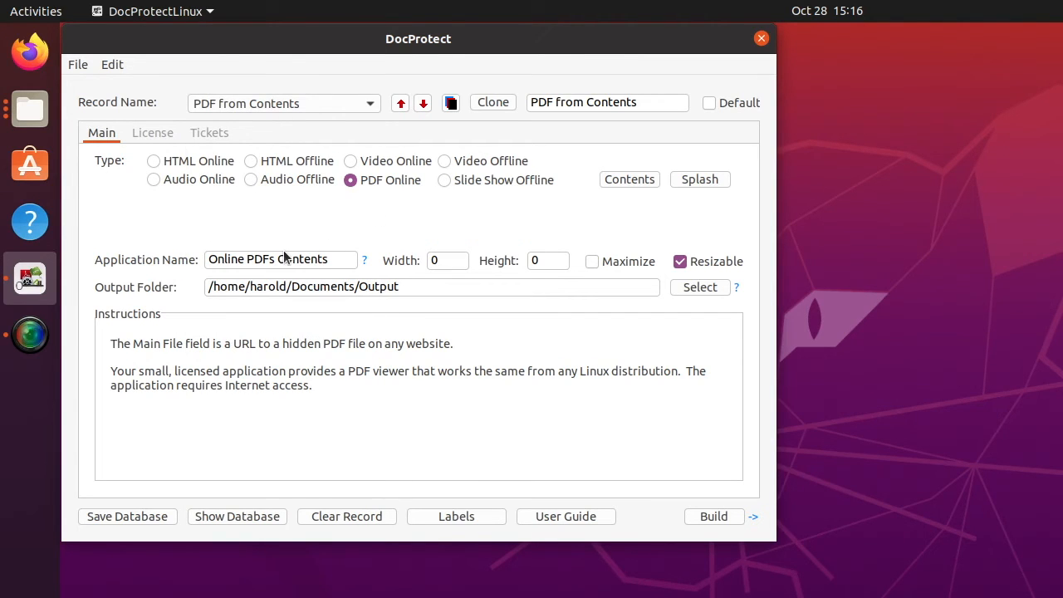
{"action": "left_click", "coordinate": [622, 181]}
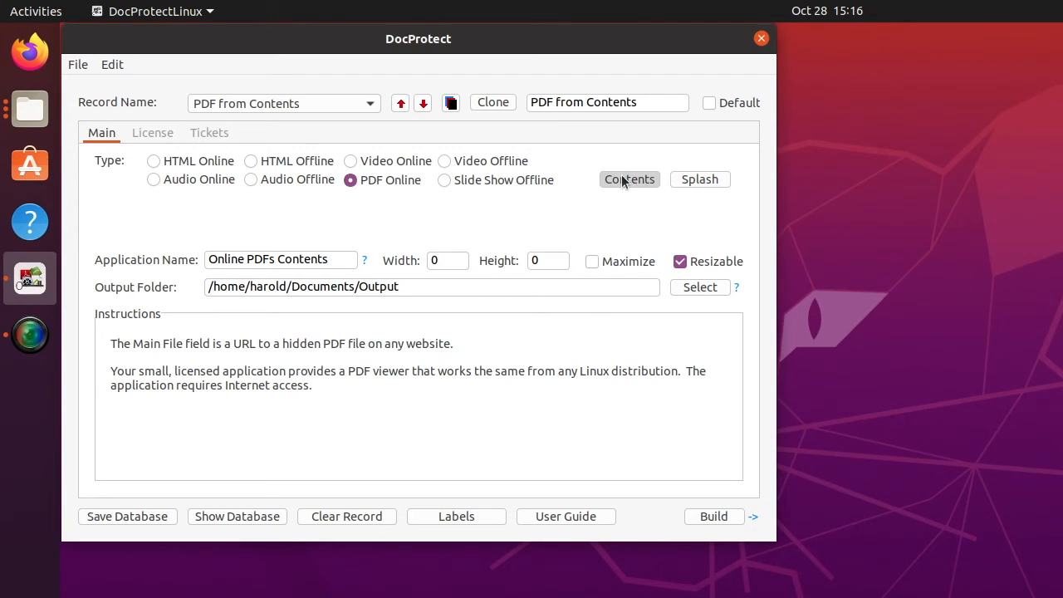
{"action": "left_click_drag", "start_coordinate": [679, 181], "coordinate": [325, 138]}
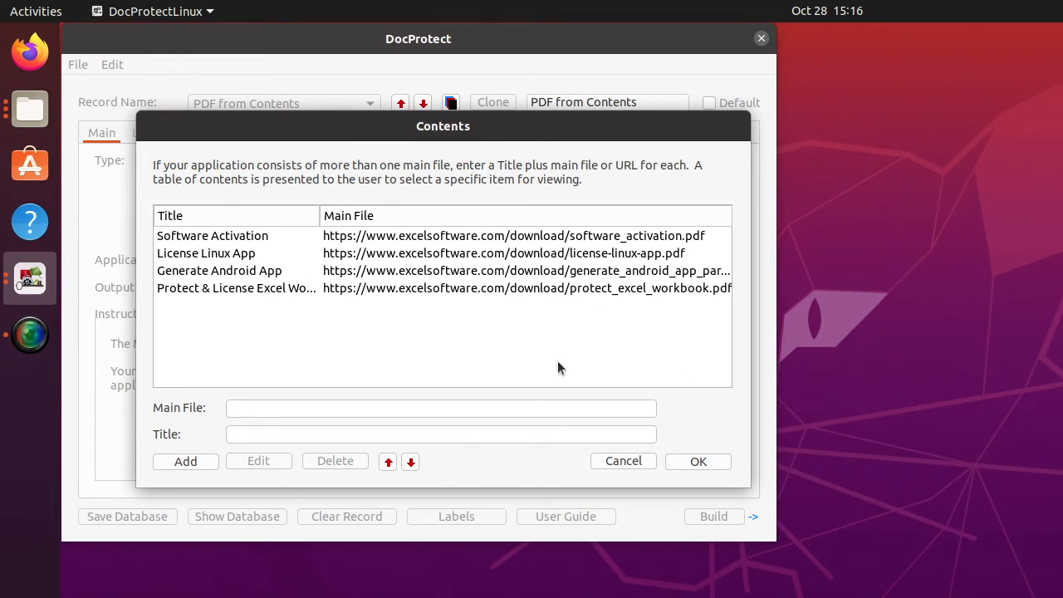
{"action": "left_click", "coordinate": [615, 459]}
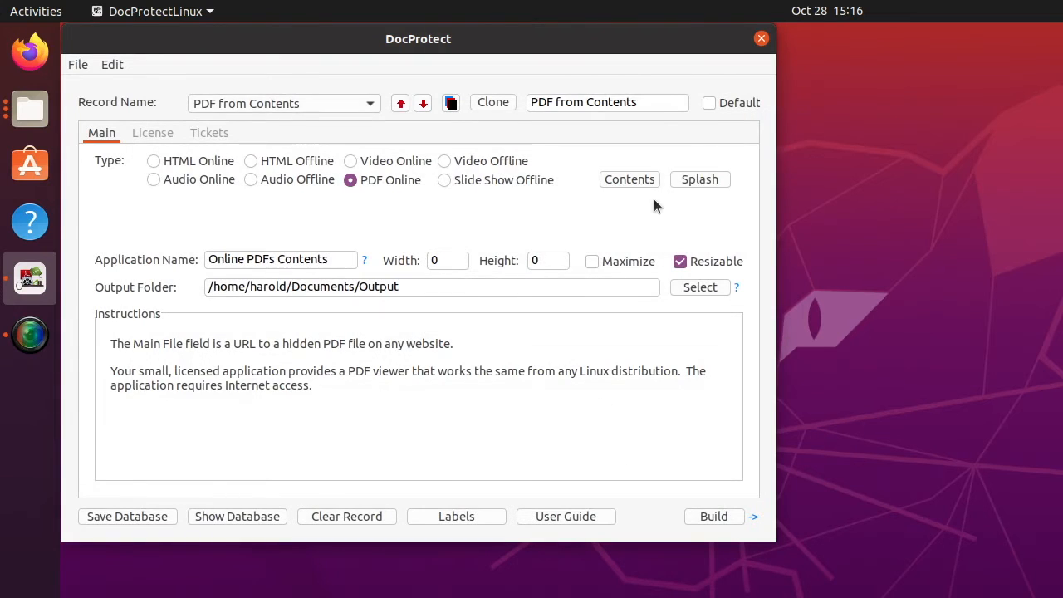
Check the splash screen settings unchanged, then build the Online PDFs Contents app.
{"action": "left_click", "coordinate": [697, 180]}
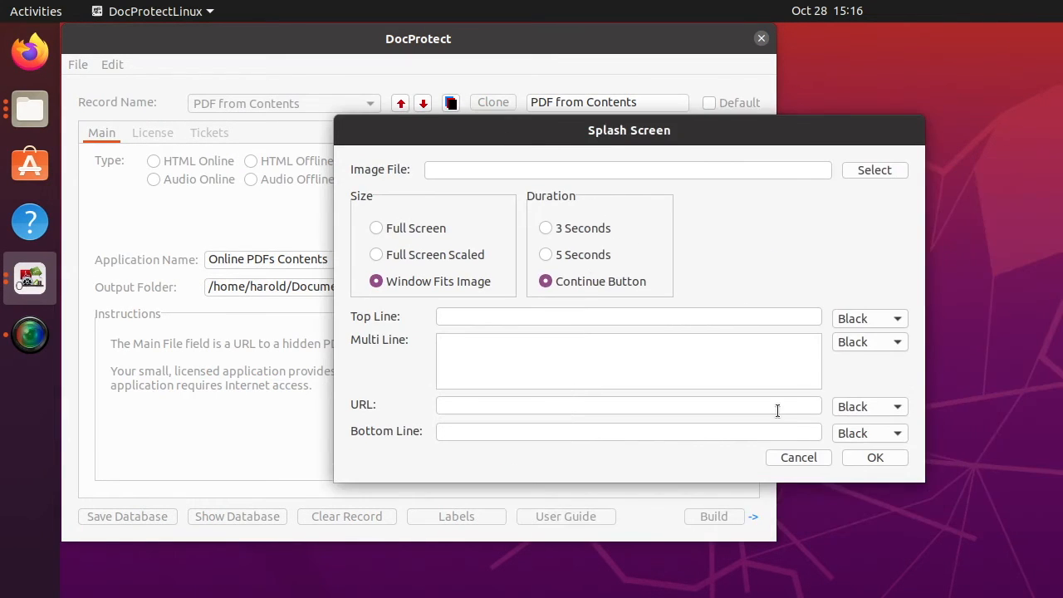
{"action": "left_click", "coordinate": [793, 457]}
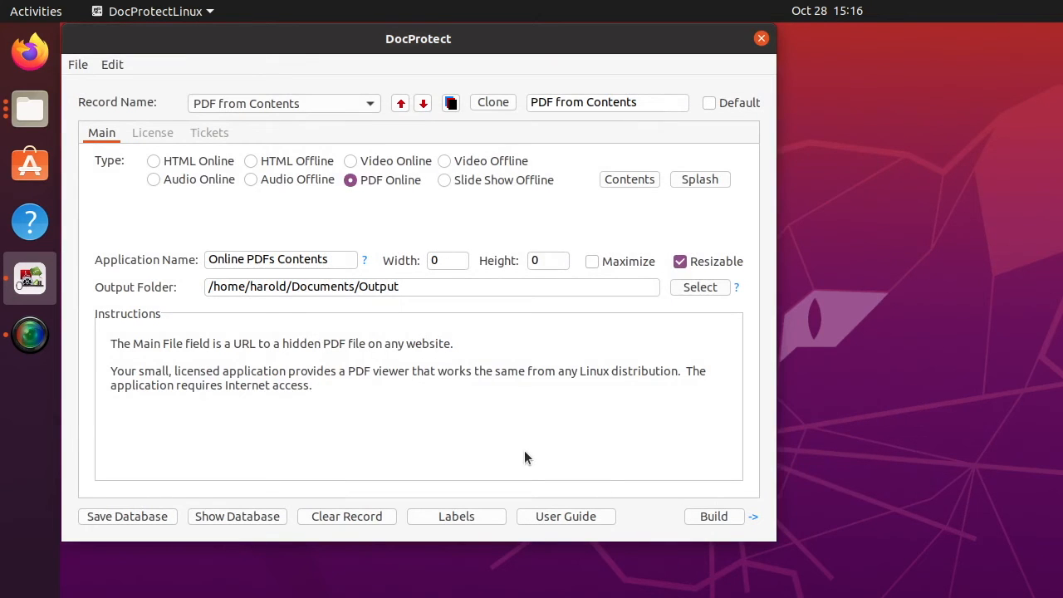
{"action": "left_click", "coordinate": [714, 517]}
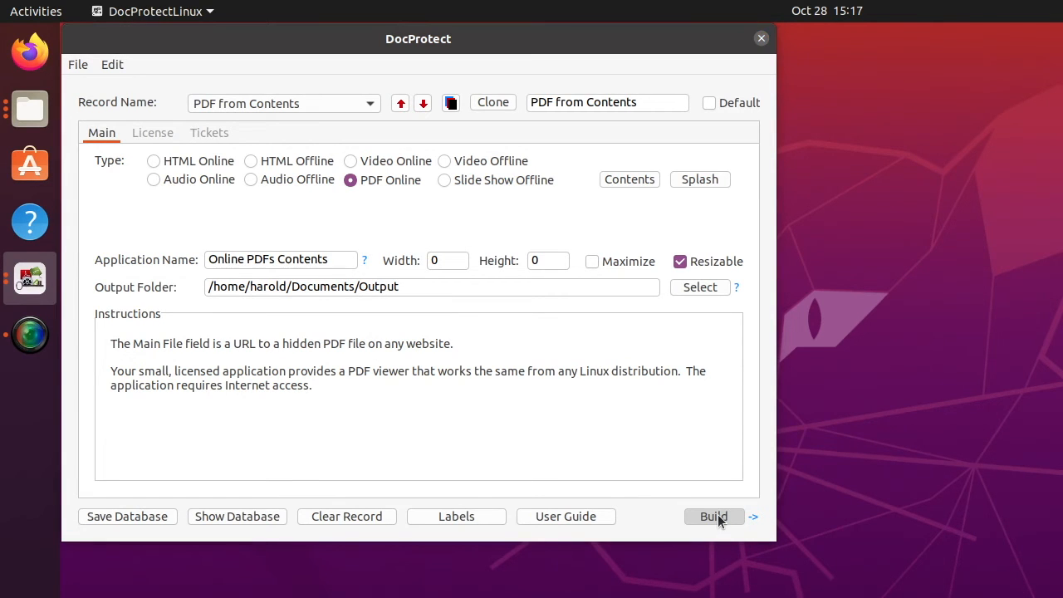
Open the Online PDFs Contents output folder and run its RunDoc app, centring the contents list.
{"action": "left_click", "coordinate": [840, 490]}
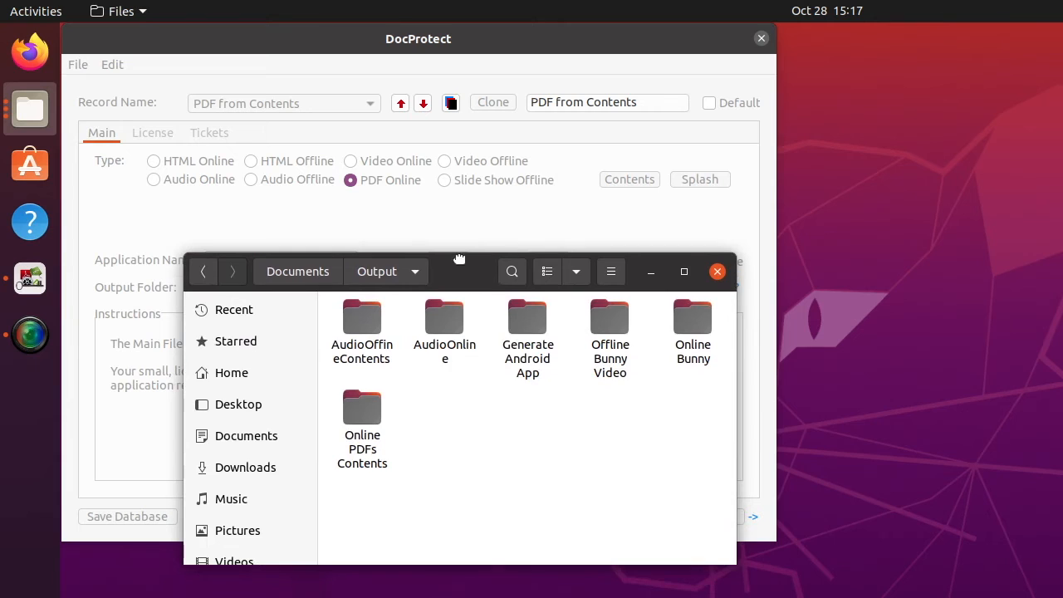
{"action": "double_click", "coordinate": [360, 415]}
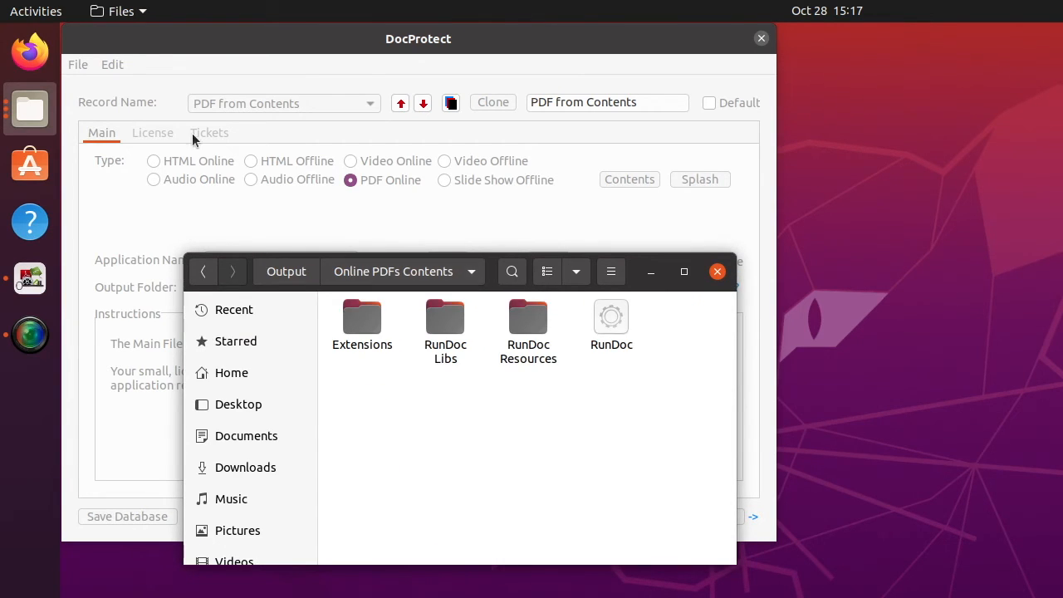
{"action": "left_click", "coordinate": [612, 324]}
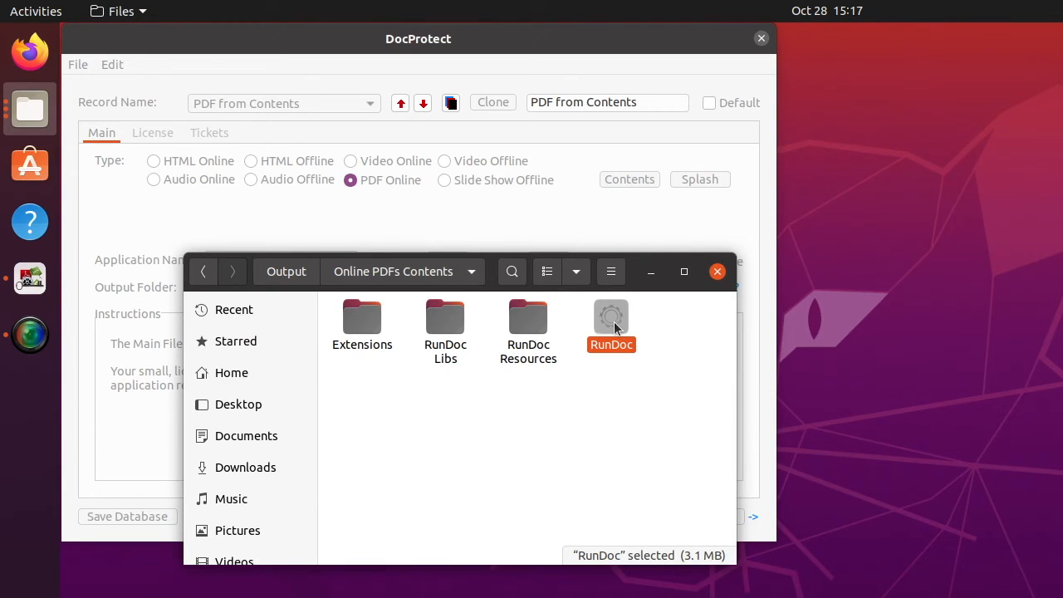
{"action": "double_click", "coordinate": [614, 325]}
{"action": "left_click_drag", "start_coordinate": [789, 208], "coordinate": [446, 168]}
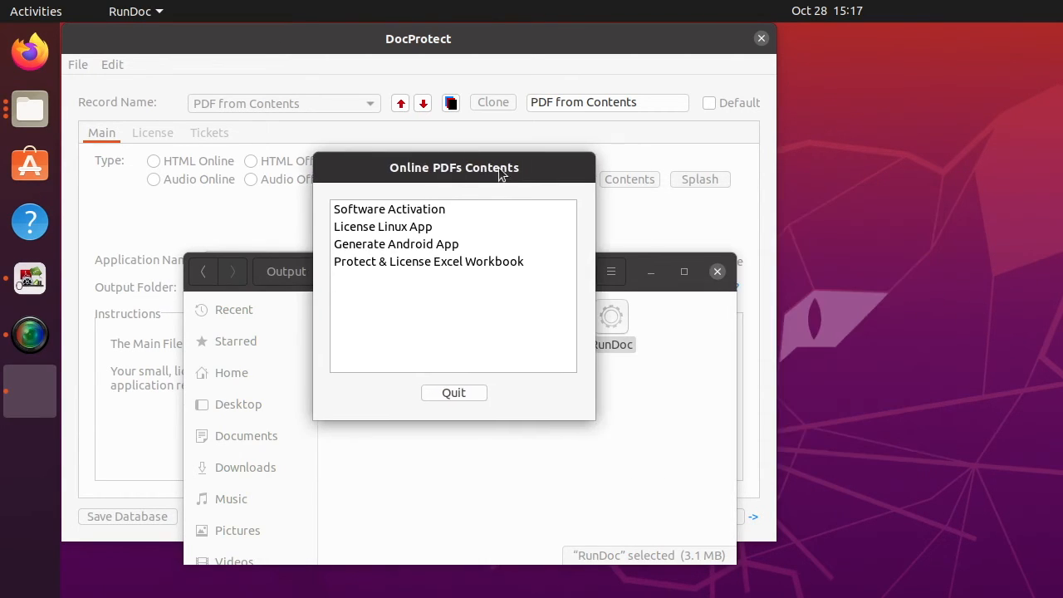
{"action": "left_click", "coordinate": [384, 244]}
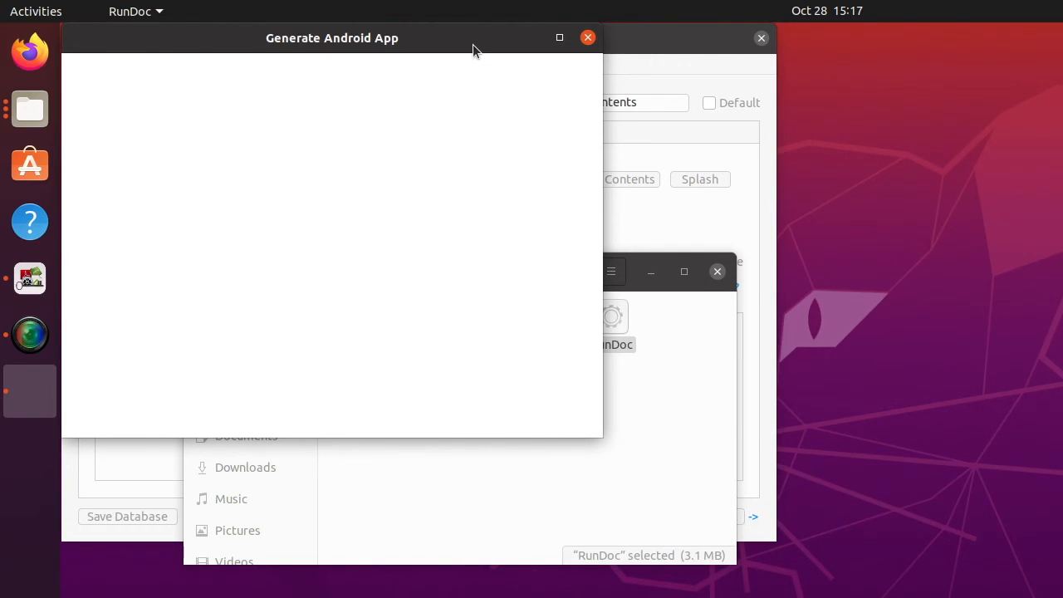
{"action": "left_click_drag", "start_coordinate": [474, 34], "coordinate": [548, 65]}
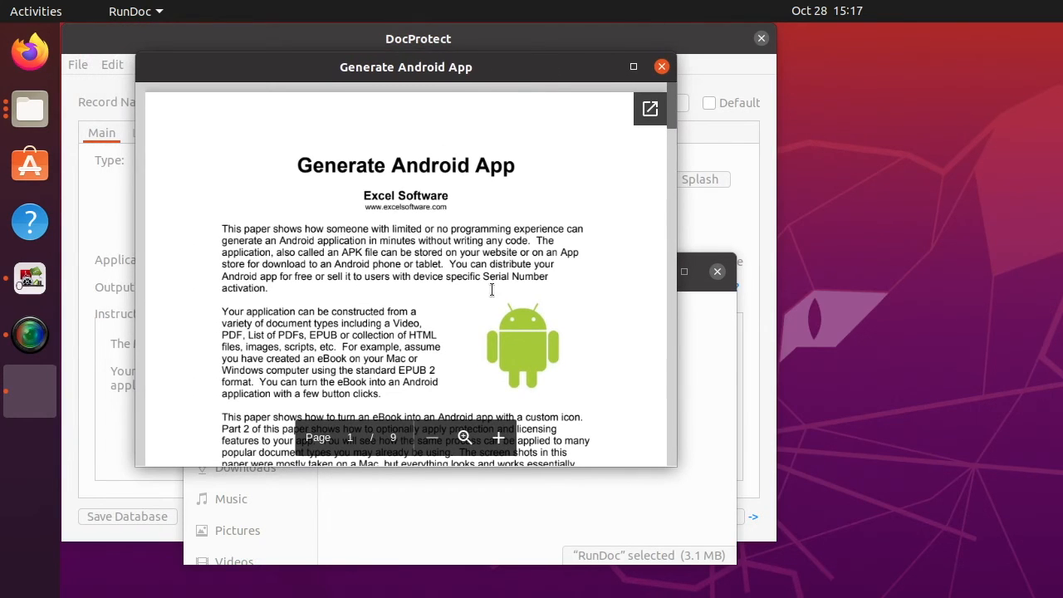
{"action": "scroll", "coordinate": [491, 292], "scroll_direction": "down", "scroll_amount": 5}
{"action": "scroll", "coordinate": [491, 288], "scroll_direction": "down", "scroll_amount": 6}
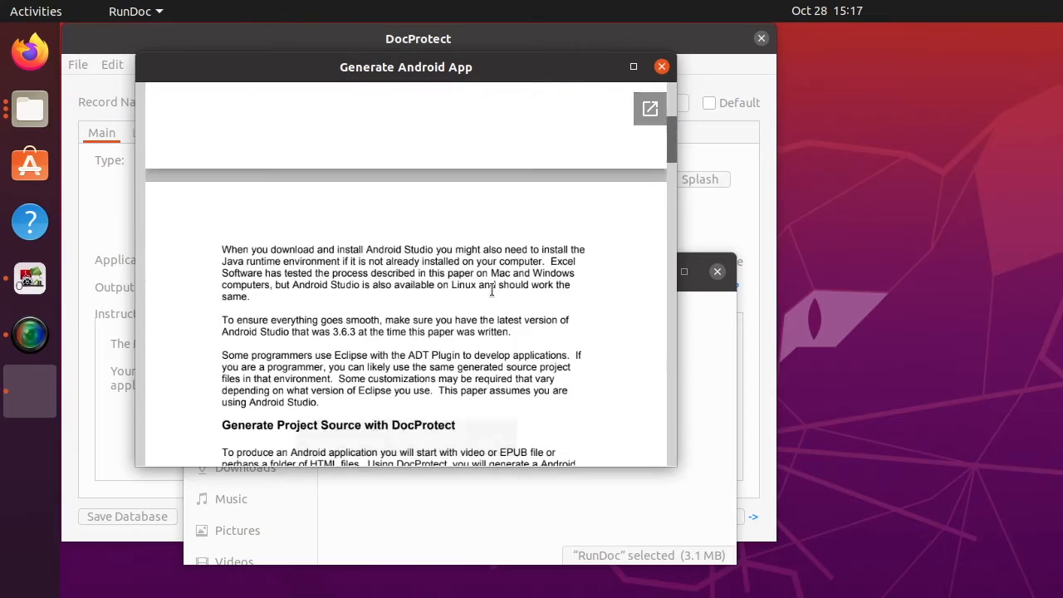
{"action": "left_click_drag", "start_coordinate": [674, 468], "coordinate": [724, 597]}
{"action": "scroll", "coordinate": [491, 245], "scroll_direction": "up", "scroll_amount": 9}
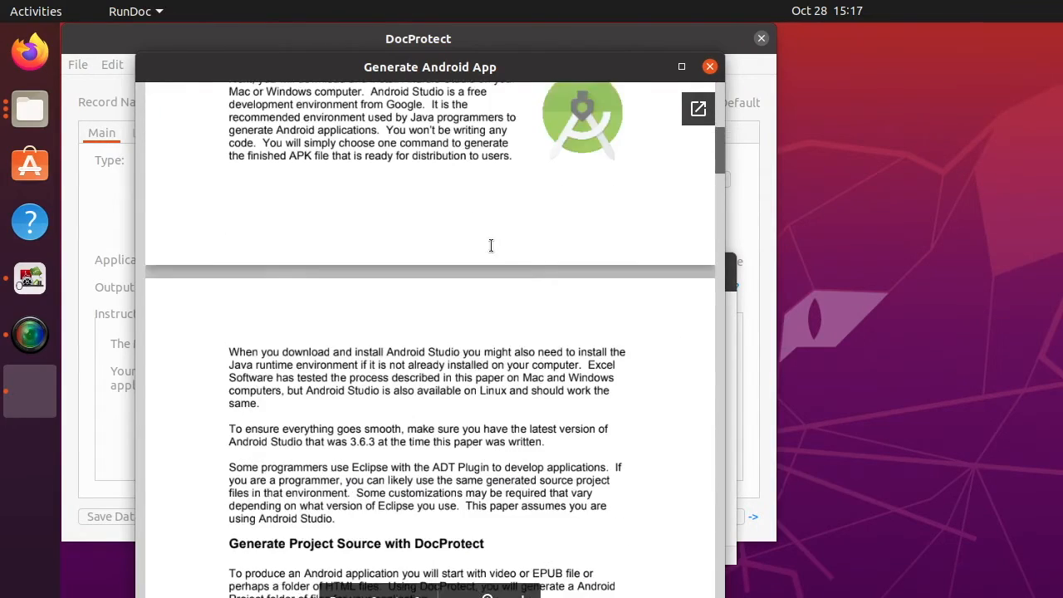
{"action": "scroll", "coordinate": [492, 245], "scroll_direction": "up", "scroll_amount": 3}
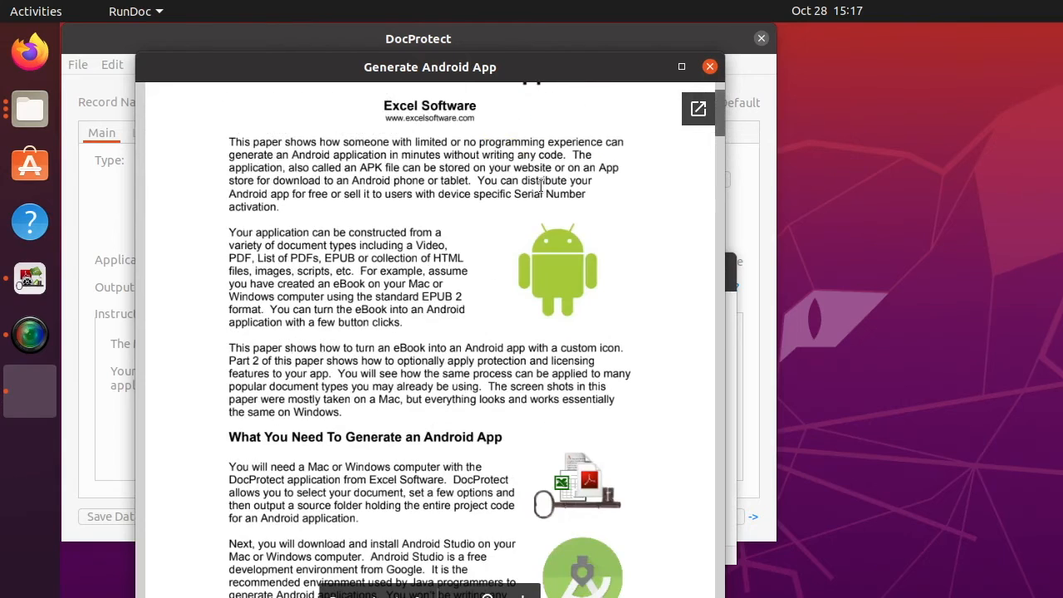
{"action": "left_click", "coordinate": [711, 67]}
{"action": "left_click_drag", "start_coordinate": [787, 207], "coordinate": [530, 177]}
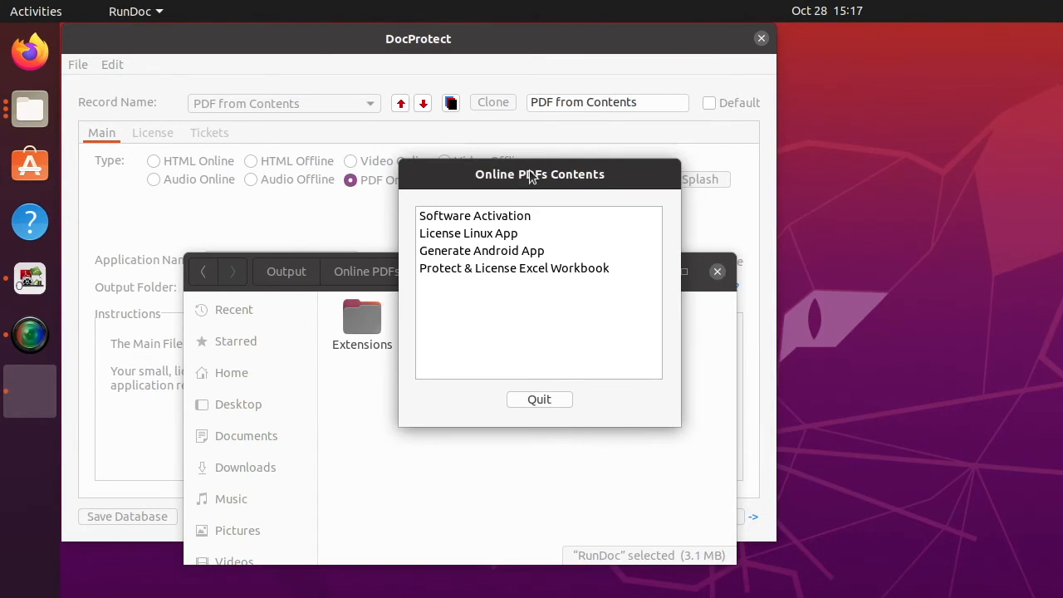
View the Protect & License Excel Workbook PDF, close it, and quit the Online PDFs Contents app.
{"action": "double_click", "coordinate": [568, 268]}
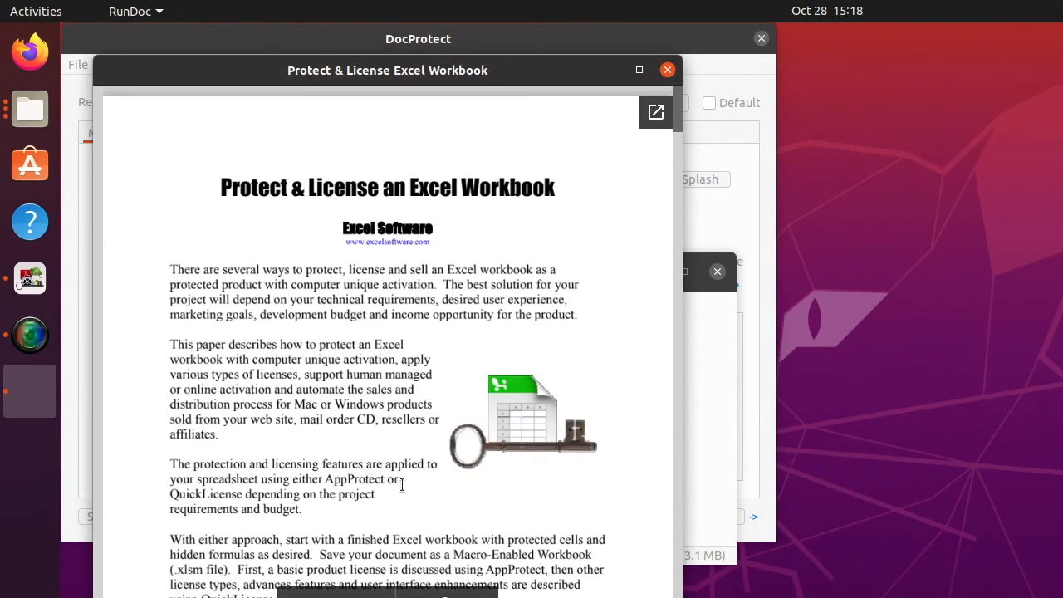
{"action": "scroll", "coordinate": [404, 483], "scroll_direction": "down", "scroll_amount": 10}
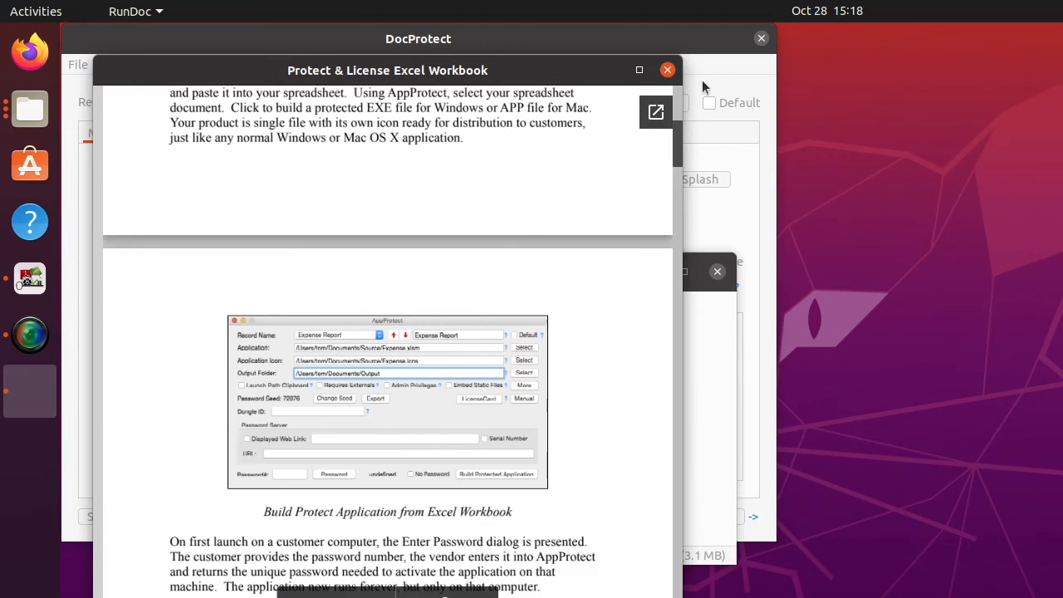
{"action": "left_click", "coordinate": [668, 71]}
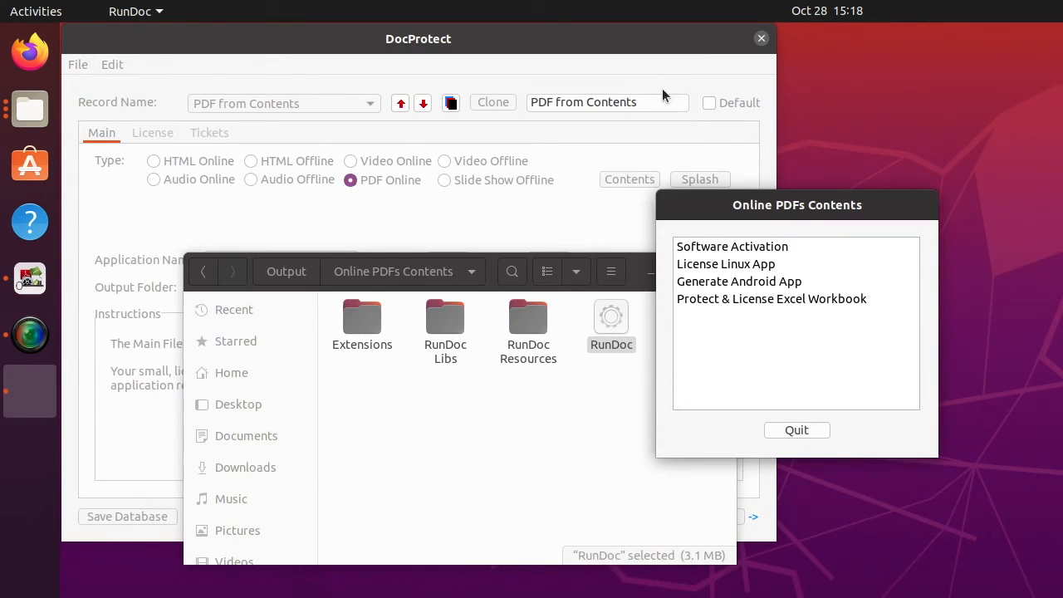
{"action": "left_click_drag", "start_coordinate": [770, 201], "coordinate": [500, 160]}
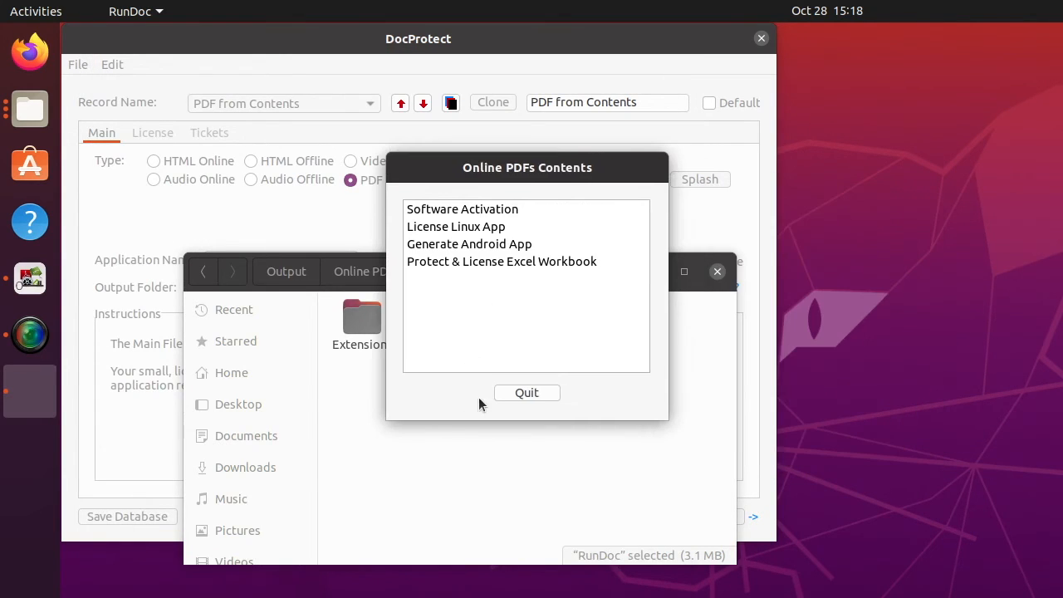
{"action": "left_click", "coordinate": [535, 390]}
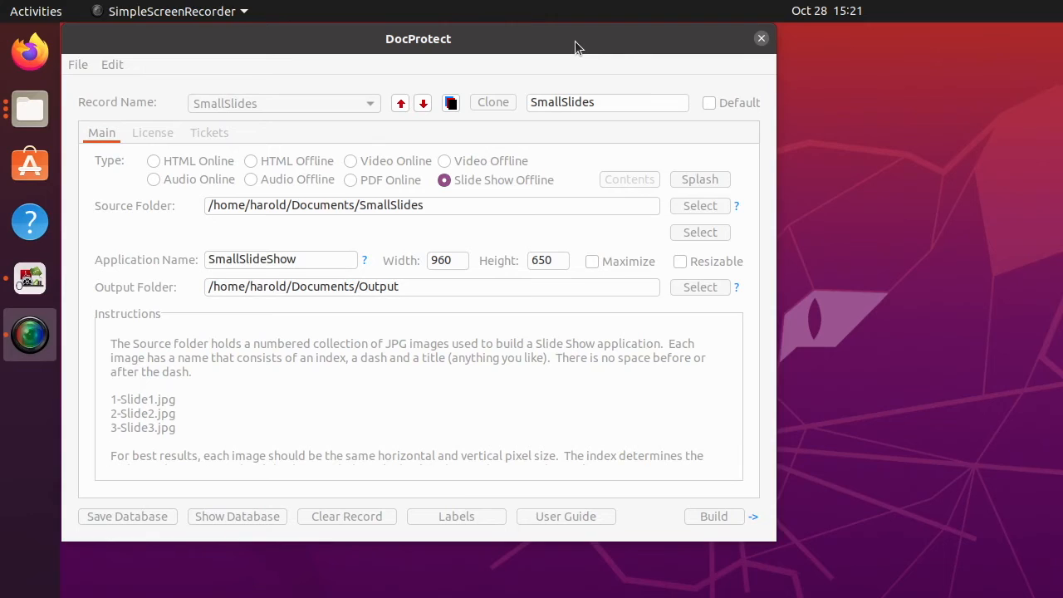
Check the five SmallSlides source JPGs in Files, then move that window off DocProtect.
{"action": "left_click", "coordinate": [575, 41]}
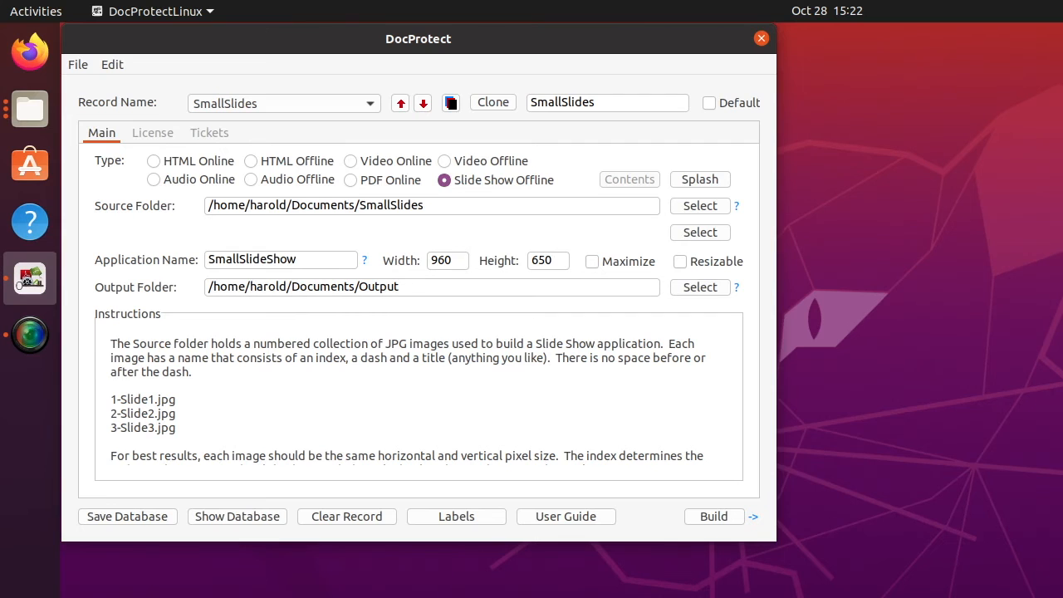
{"action": "left_click_drag", "start_coordinate": [414, 596], "coordinate": [424, 325]}
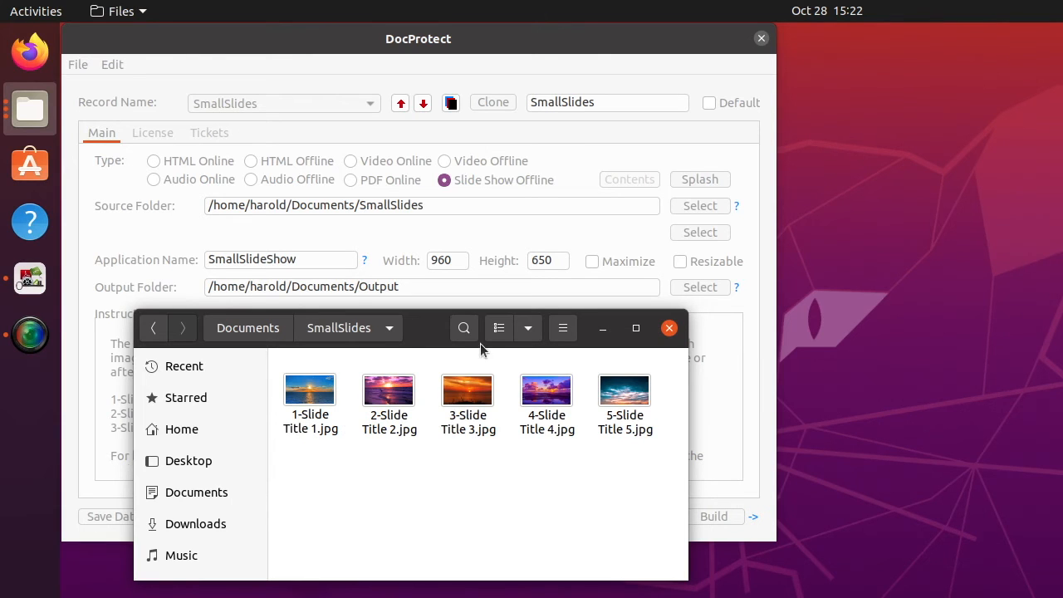
{"action": "left_click_drag", "start_coordinate": [426, 328], "coordinate": [442, 597]}
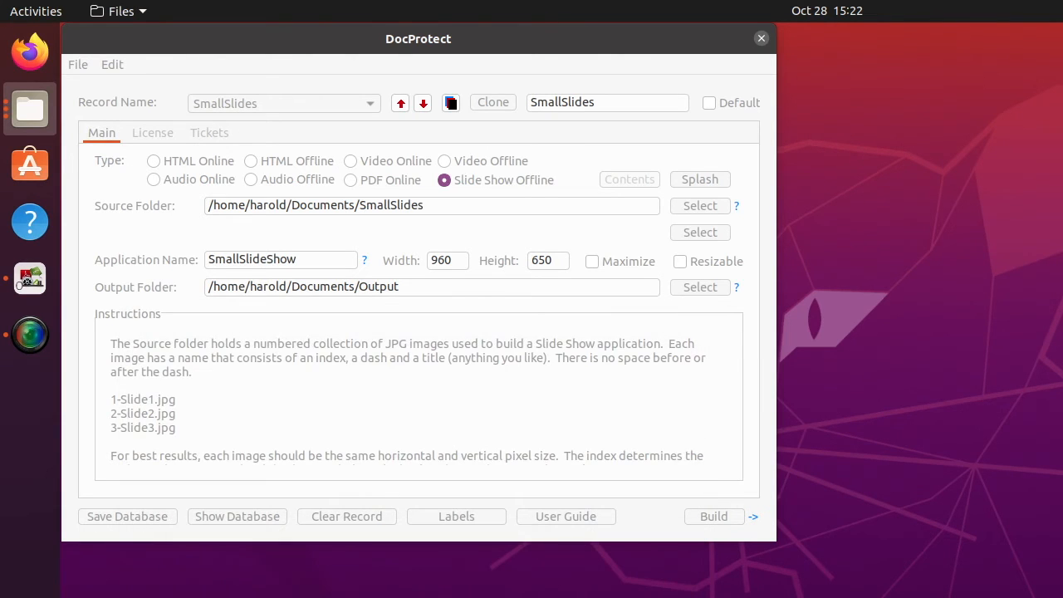
Build SmallSlideShow, then open its Output/SmallSlideShow folder and select the RunDoc app.
{"action": "left_click", "coordinate": [544, 405]}
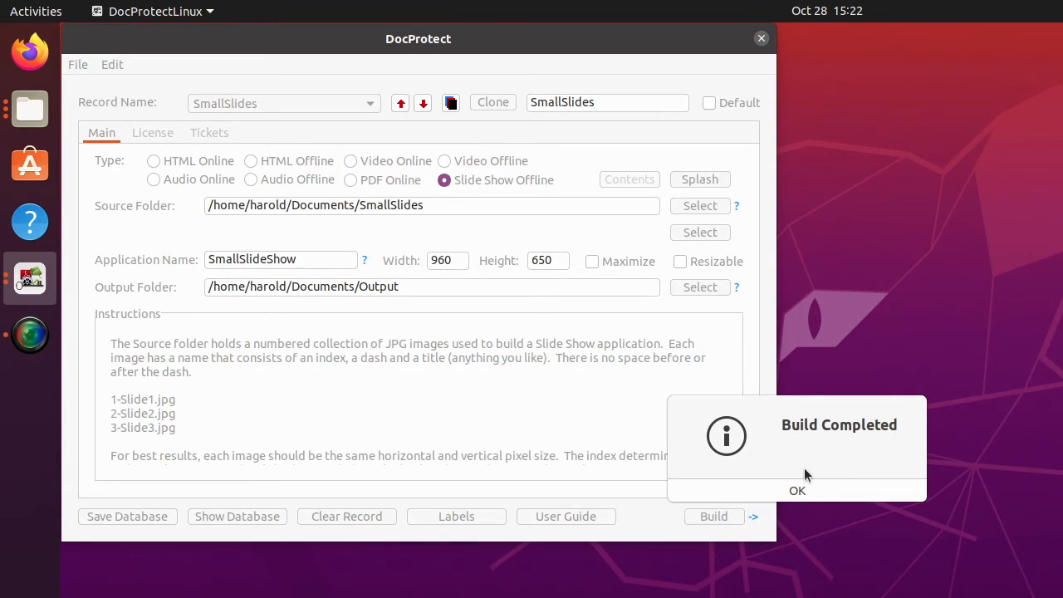
{"action": "left_click", "coordinate": [796, 490]}
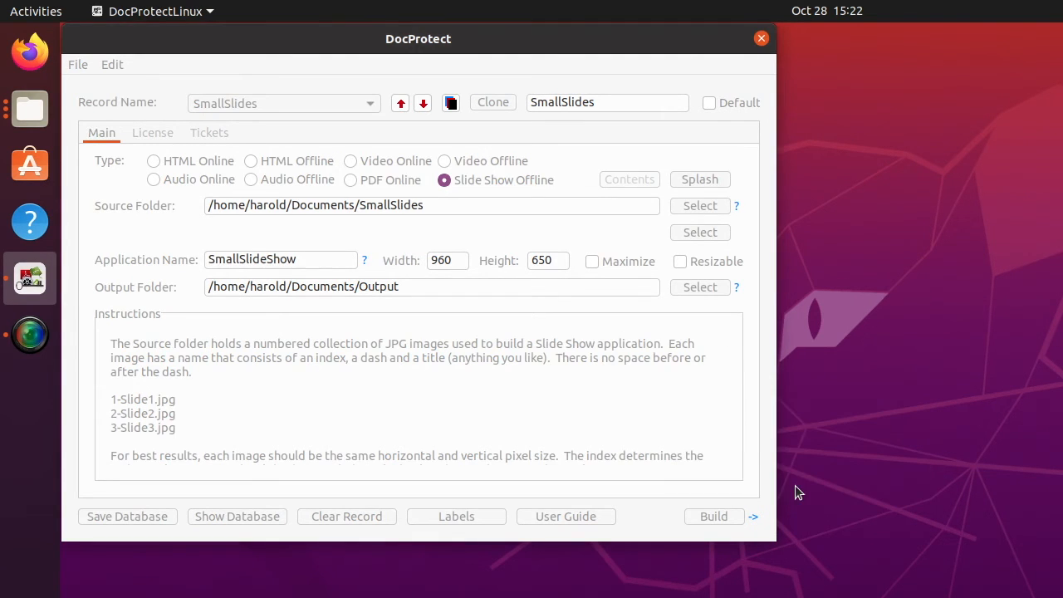
{"action": "left_click", "coordinate": [754, 518]}
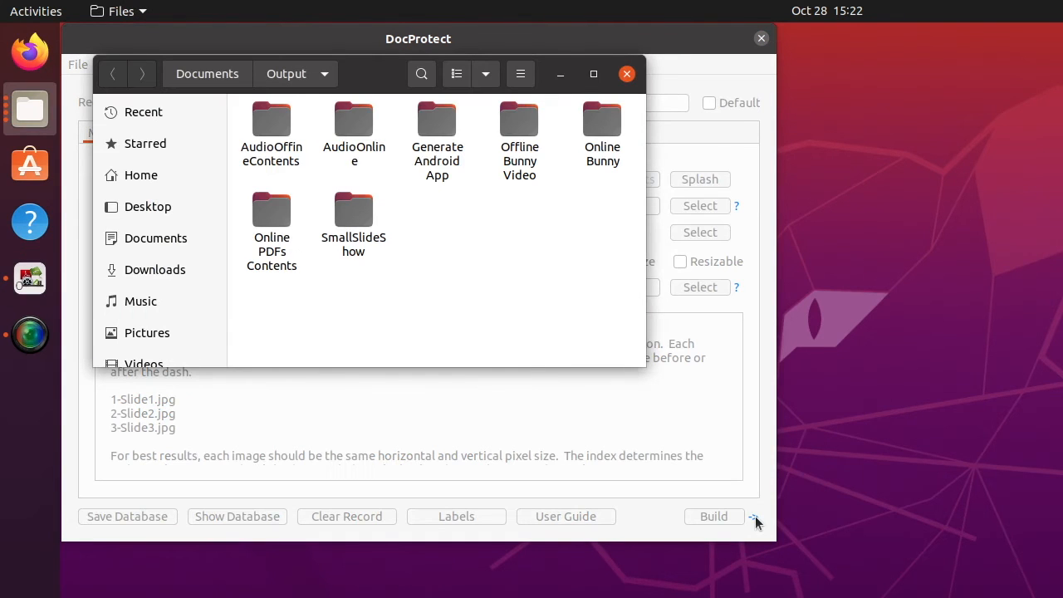
{"action": "double_click", "coordinate": [360, 209]}
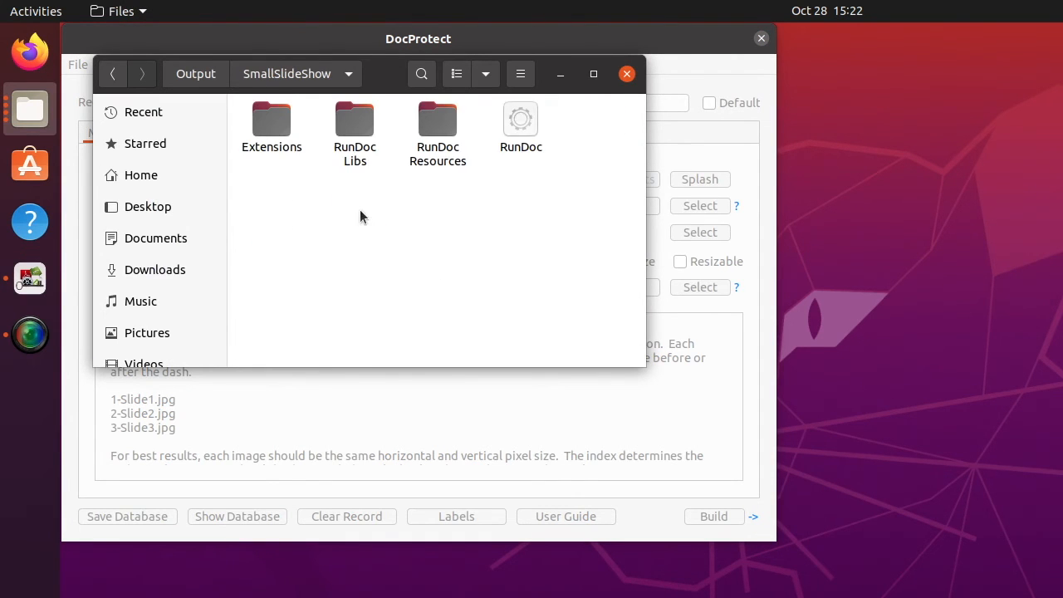
{"action": "left_click", "coordinate": [524, 129]}
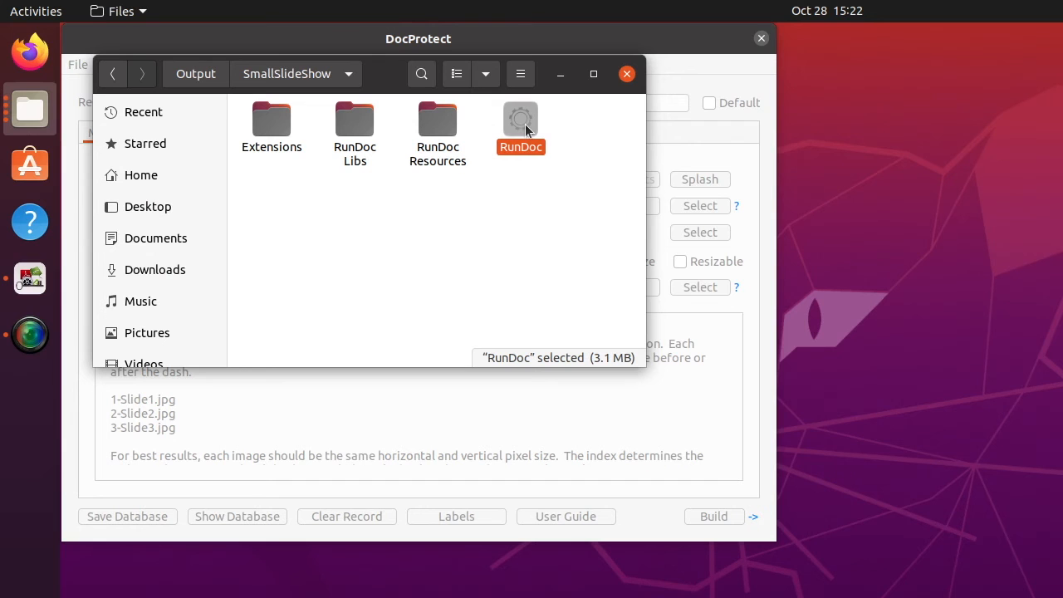
Launch the SmallSlideShow app and browse its sunset slides back and forth, ending on slide 5.
{"action": "double_click", "coordinate": [525, 126]}
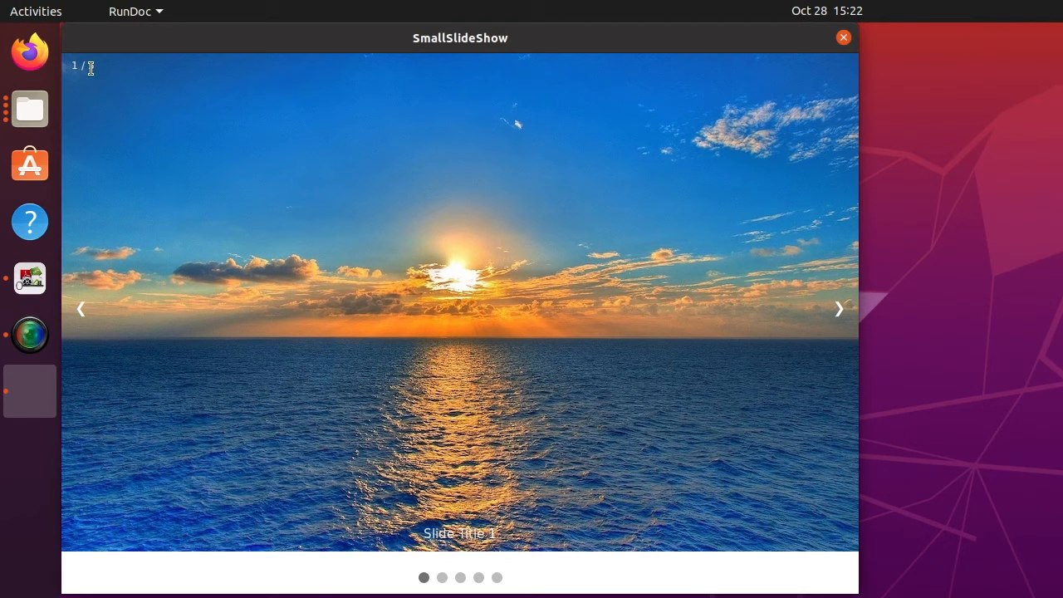
{"action": "left_click", "coordinate": [841, 324]}
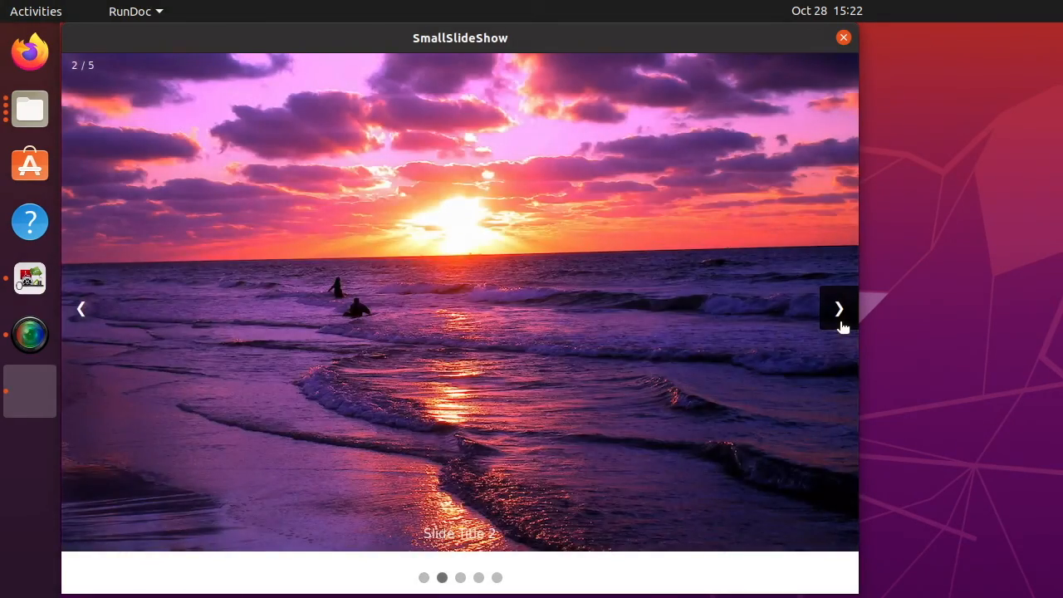
{"action": "left_click", "coordinate": [842, 326]}
{"action": "left_click", "coordinate": [79, 311]}
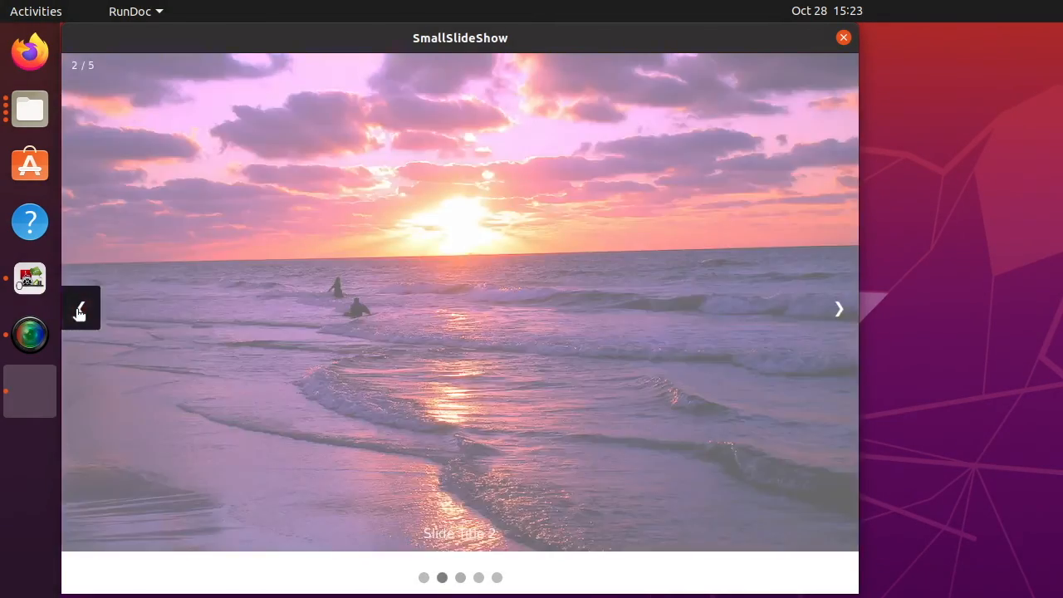
{"action": "left_click", "coordinate": [79, 311]}
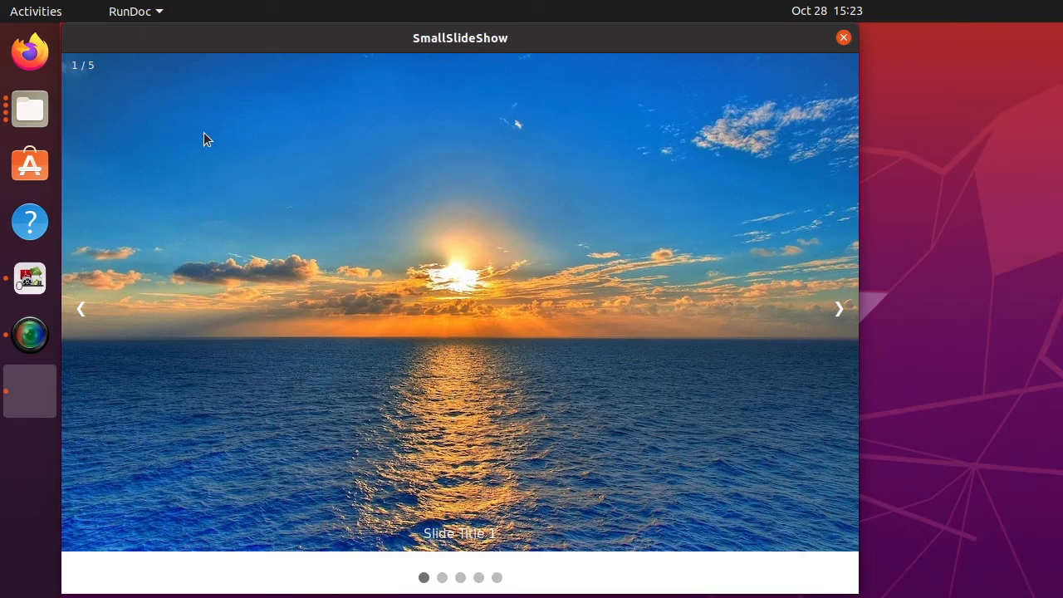
{"action": "left_click", "coordinate": [846, 312]}
{"action": "left_click", "coordinate": [846, 309]}
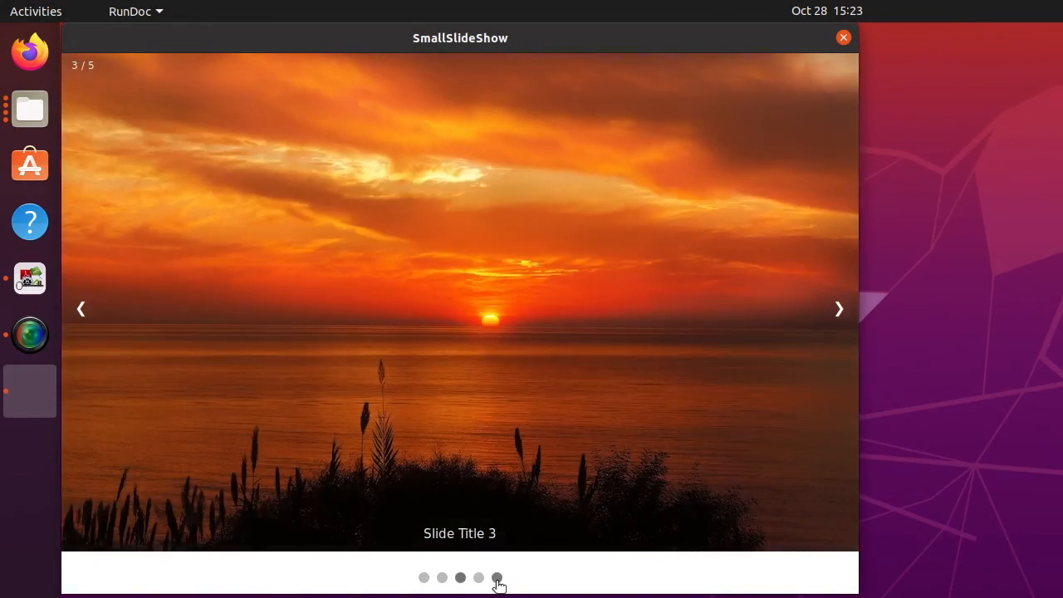
{"action": "left_click", "coordinate": [497, 578]}
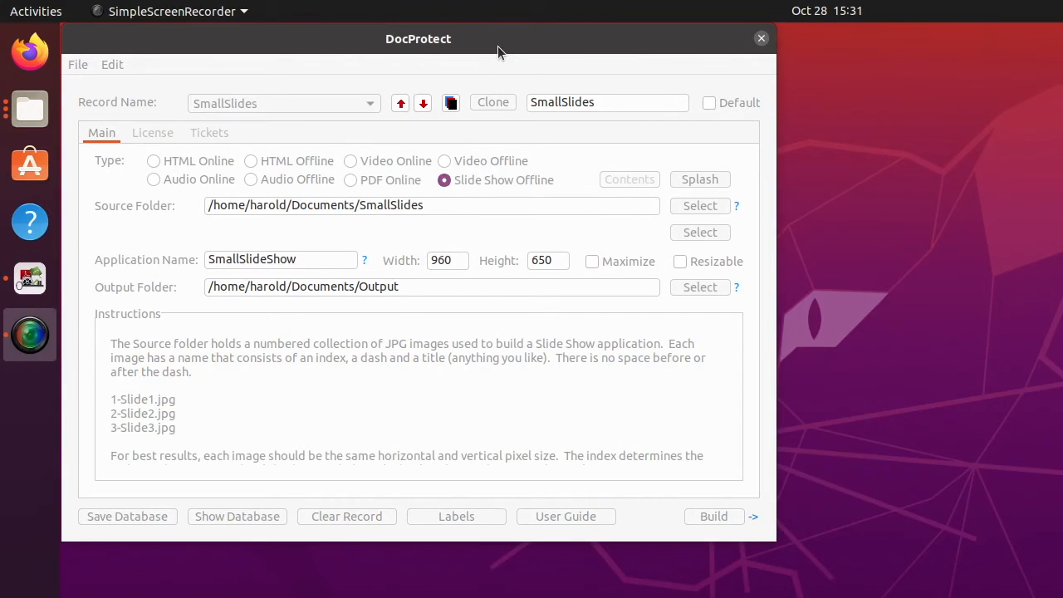
Switch the SmallSlides record in DocProtect to the Simple licence type.
{"action": "left_click", "coordinate": [497, 46]}
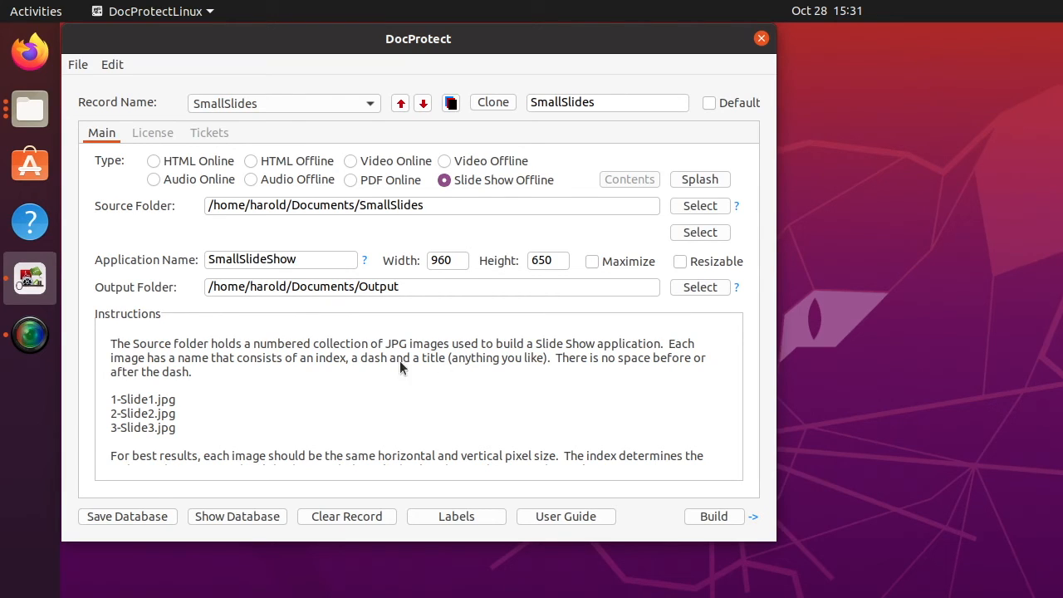
{"action": "left_click", "coordinate": [144, 132]}
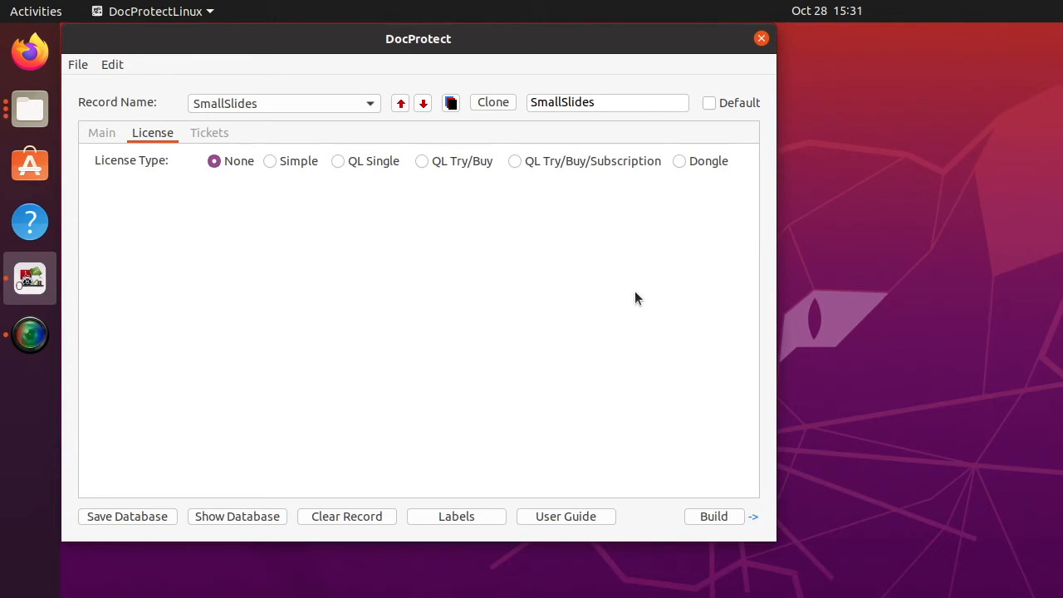
{"action": "left_click", "coordinate": [269, 162]}
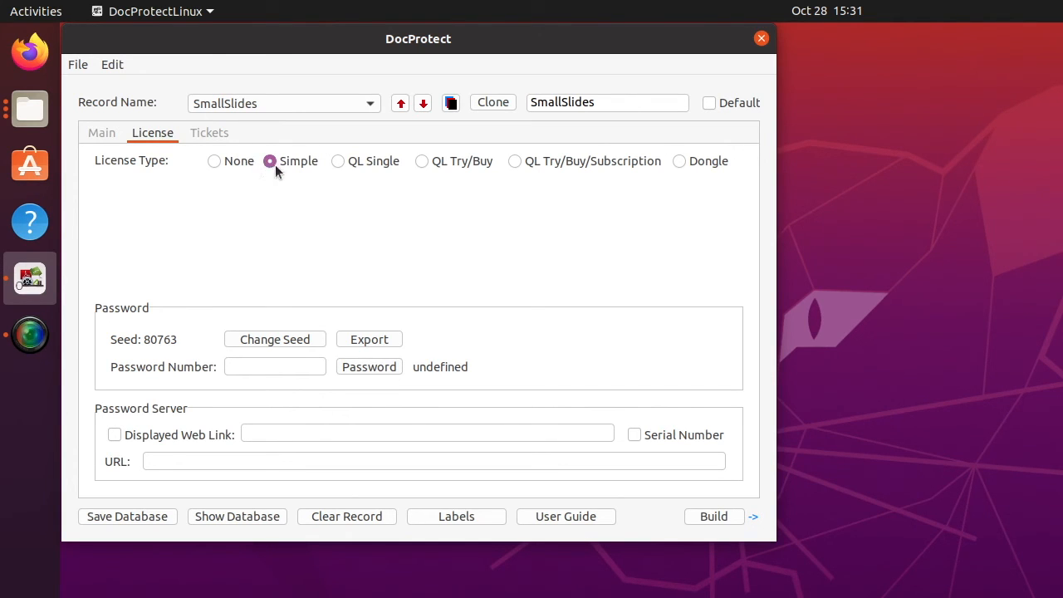
Rebuild SmallSlides with the Simple licence and open its Output folder in Files.
{"action": "left_click", "coordinate": [729, 518]}
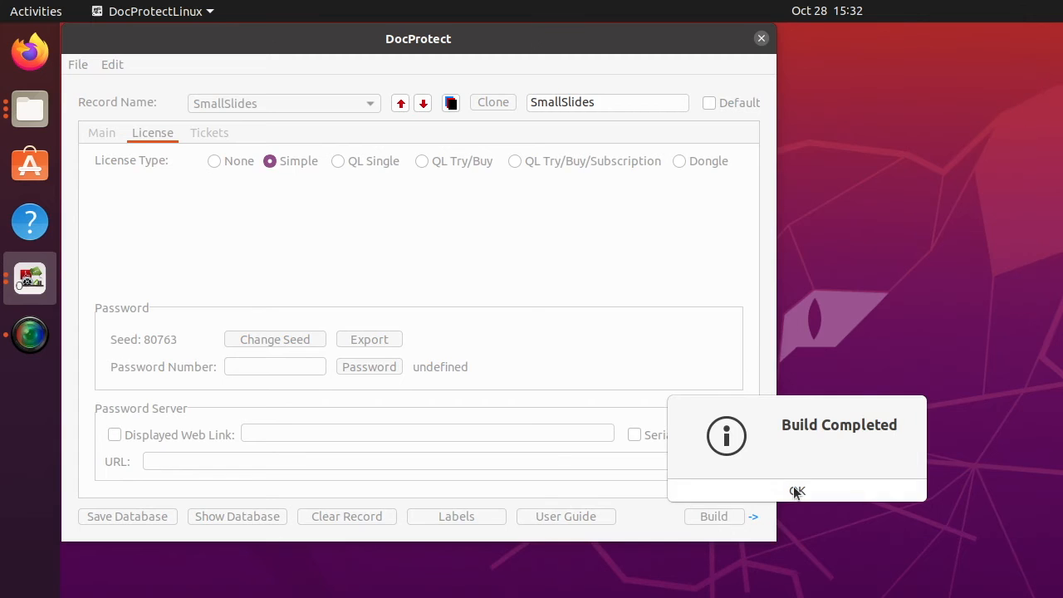
{"action": "left_click", "coordinate": [794, 489]}
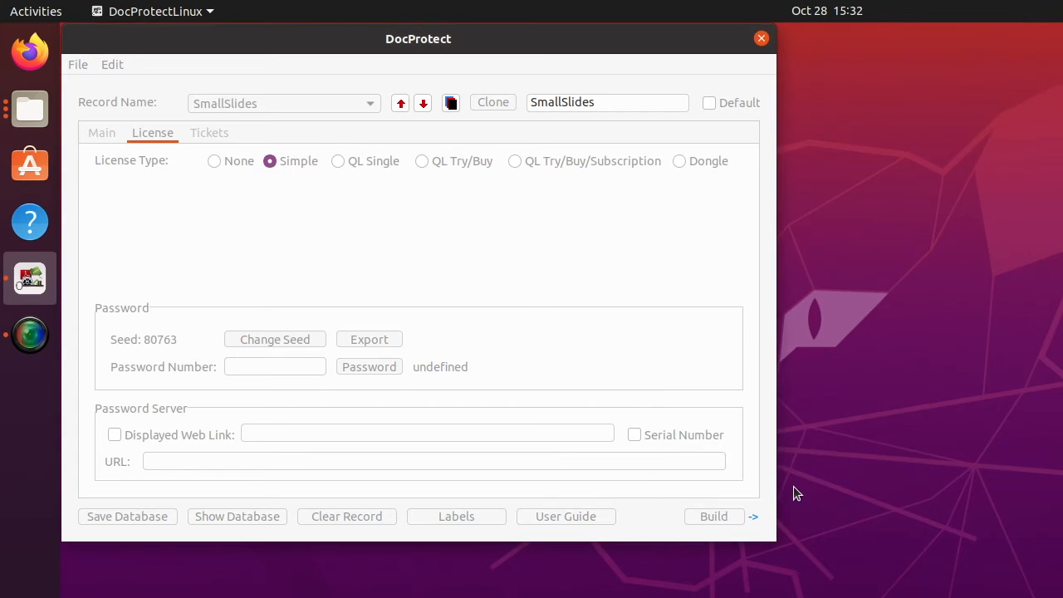
{"action": "left_click", "coordinate": [753, 518]}
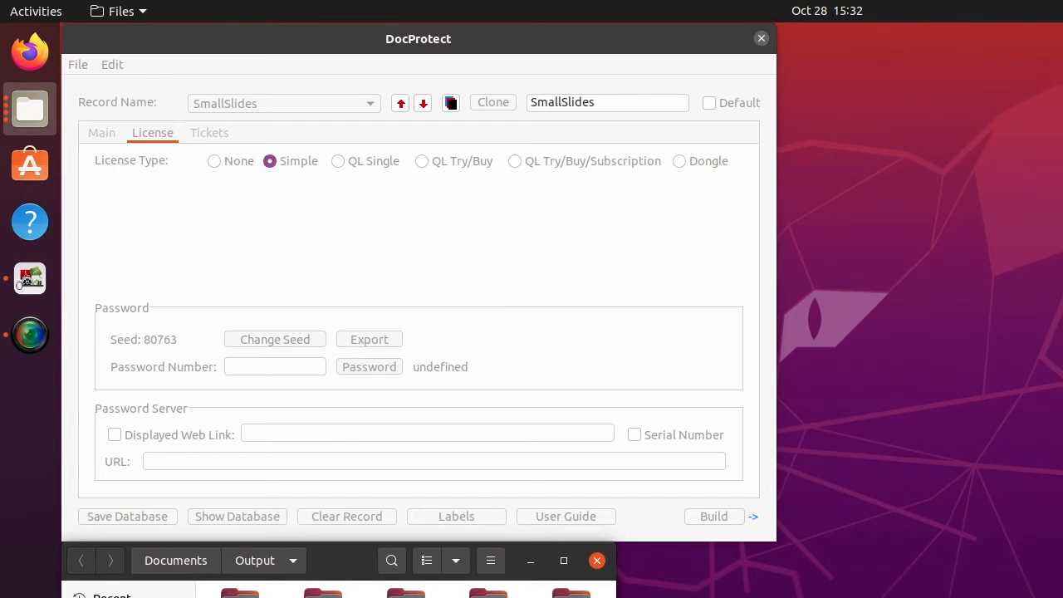
Open the SmallSlideShow output folder and launch the protected RunDoc app.
{"action": "double_click", "coordinate": [323, 593]}
{"action": "left_click_drag", "start_coordinate": [347, 568], "coordinate": [577, 237]}
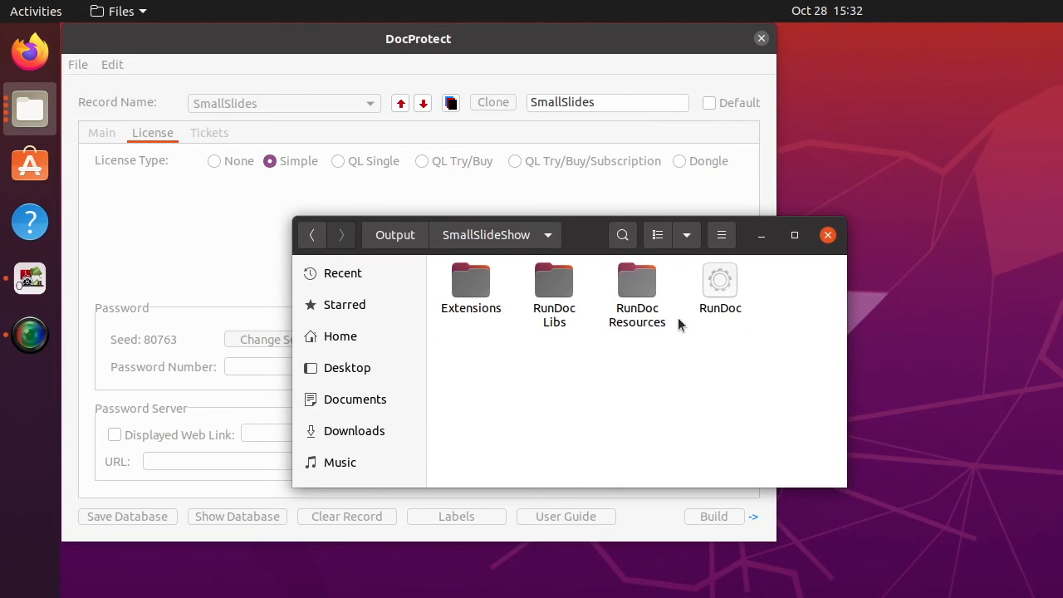
{"action": "left_click", "coordinate": [729, 287]}
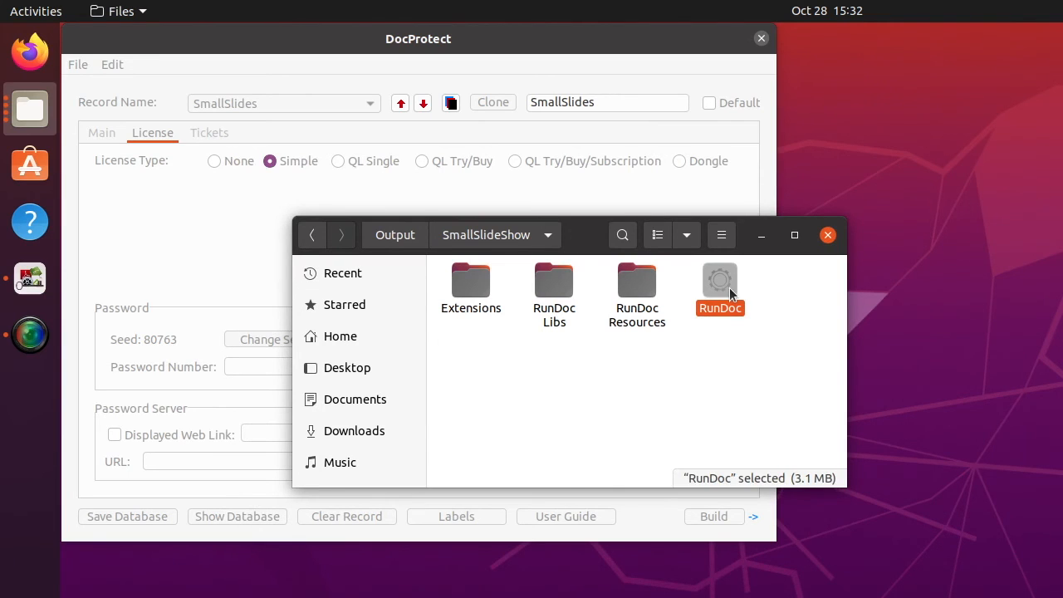
{"action": "double_click", "coordinate": [729, 287]}
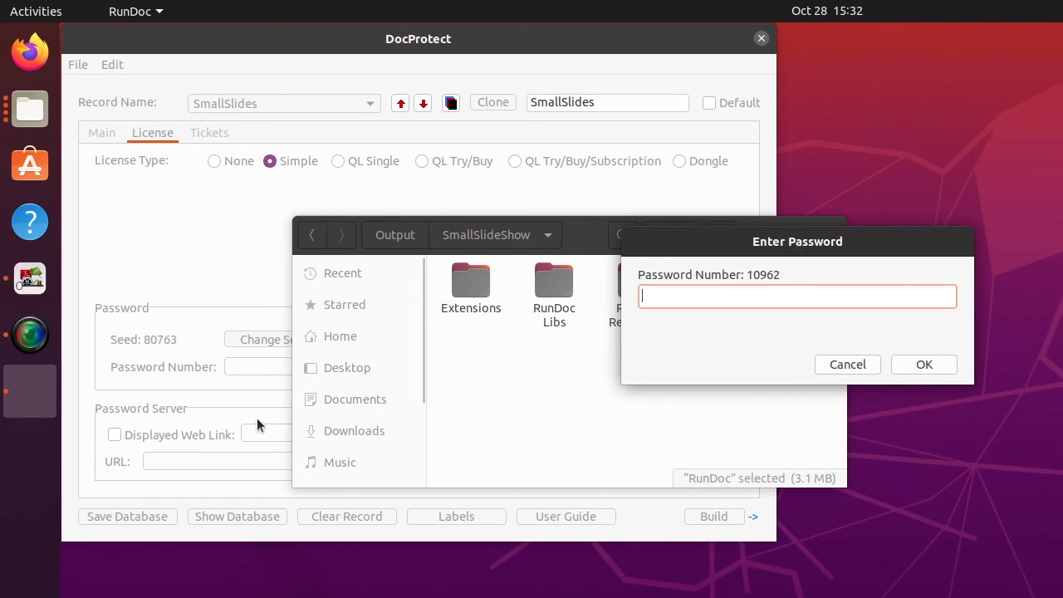
Generate a DocProtect password for password number 10902.
{"action": "left_click", "coordinate": [242, 363]}
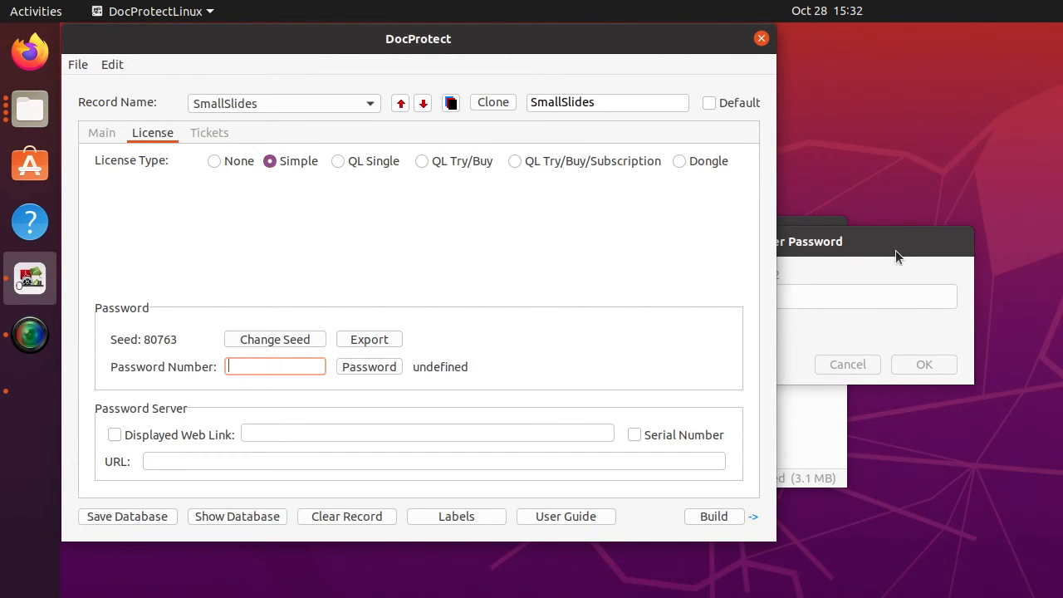
{"action": "left_click_drag", "start_coordinate": [895, 250], "coordinate": [971, 244]}
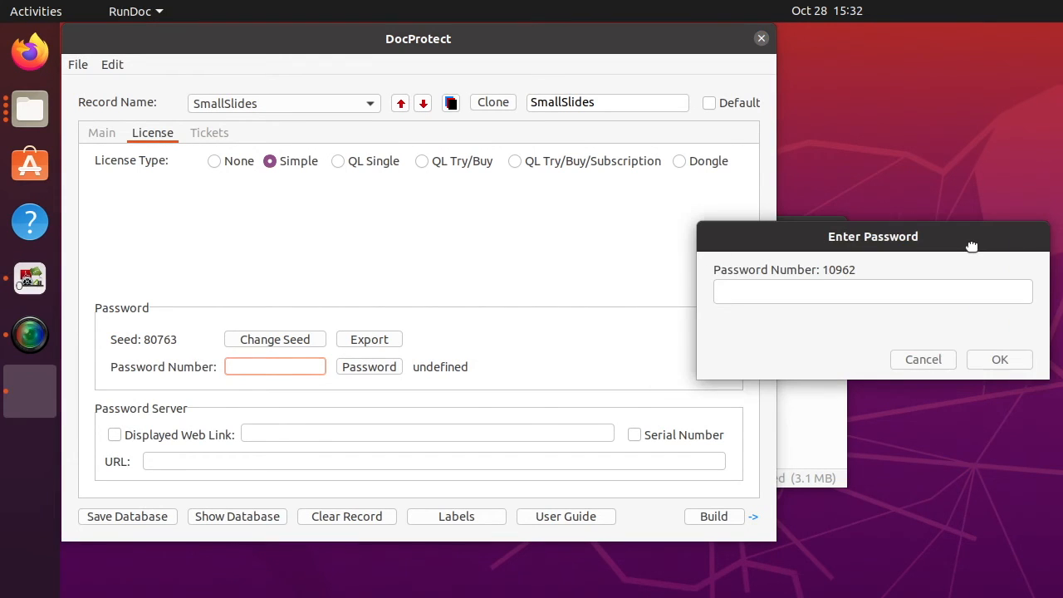
{"action": "left_click", "coordinate": [248, 365]}
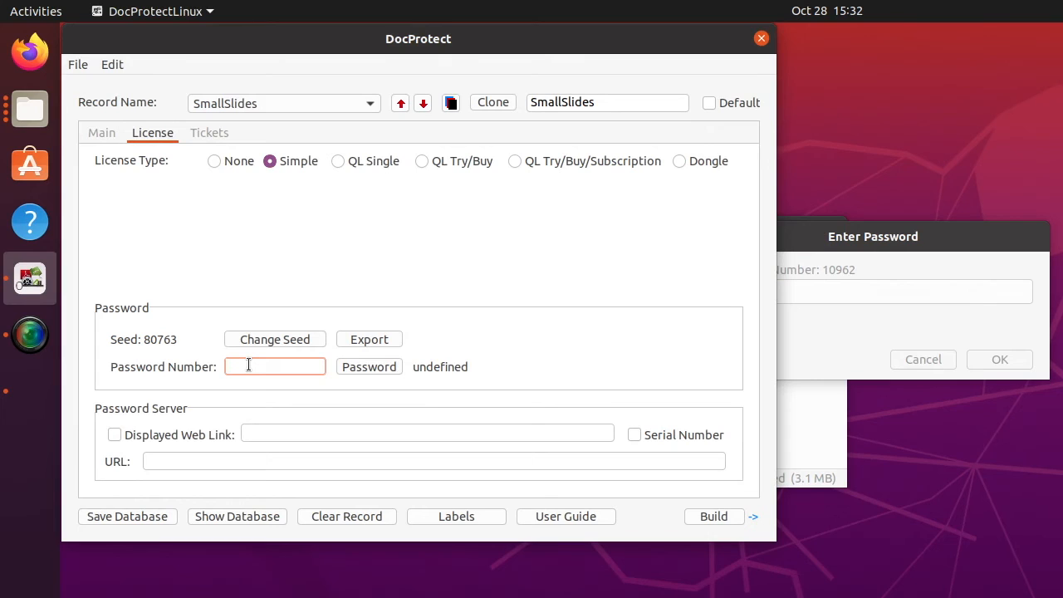
{"action": "type", "text": "10902"}
{"action": "left_click", "coordinate": [385, 368]}
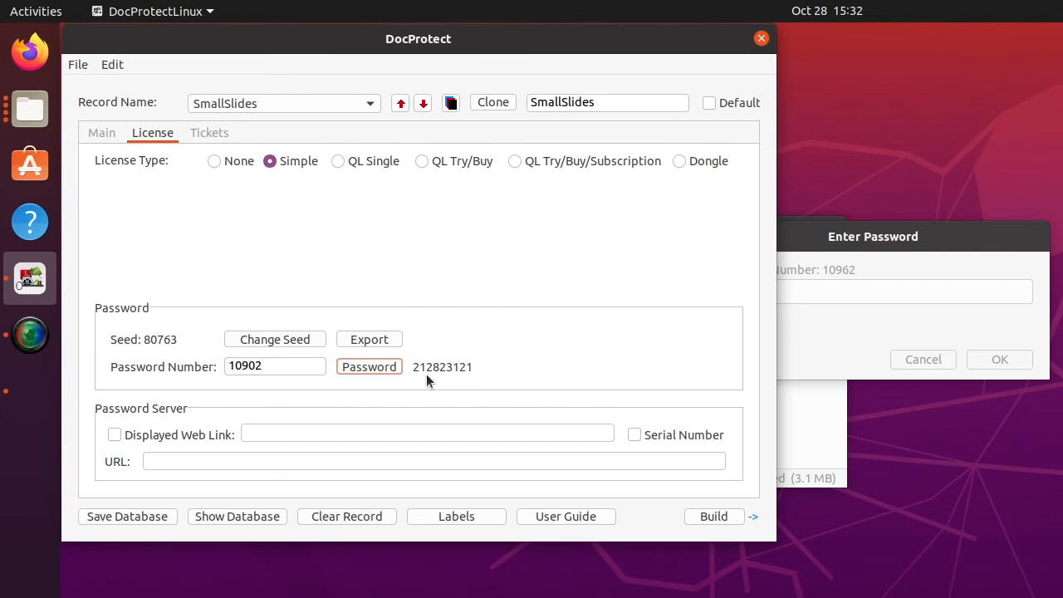
Enter the password in the slide show's prompt, then dismiss the invalid-password error.
{"action": "left_click", "coordinate": [823, 290]}
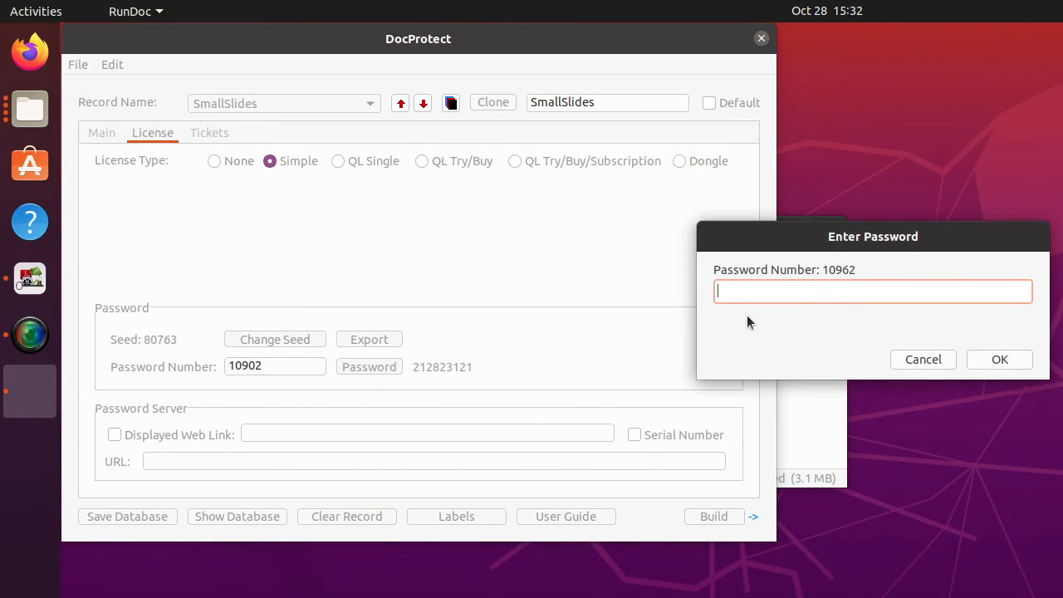
{"action": "type", "text": "•••••••••"}
{"action": "left_click", "coordinate": [979, 362]}
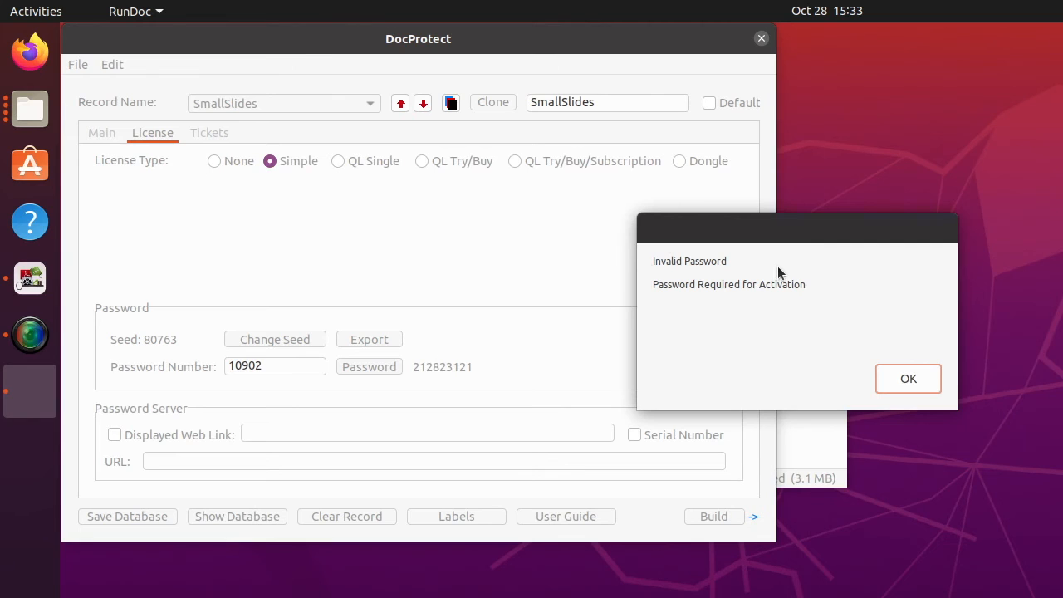
{"action": "left_click", "coordinate": [907, 384]}
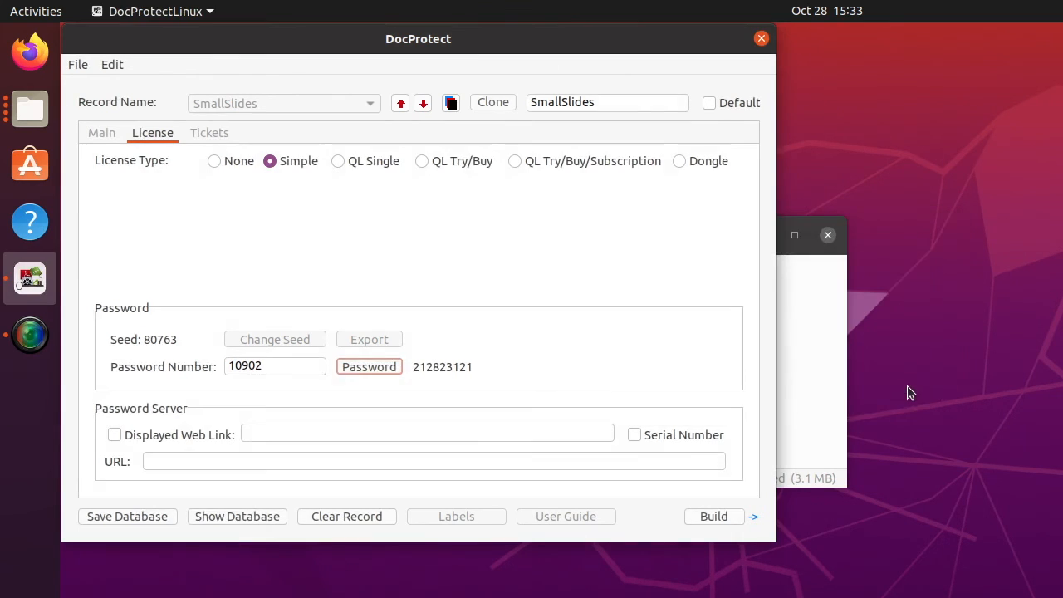
Relaunch the protected SmallSlideShow RunDoc app from the Files window.
{"action": "left_click", "coordinate": [804, 400]}
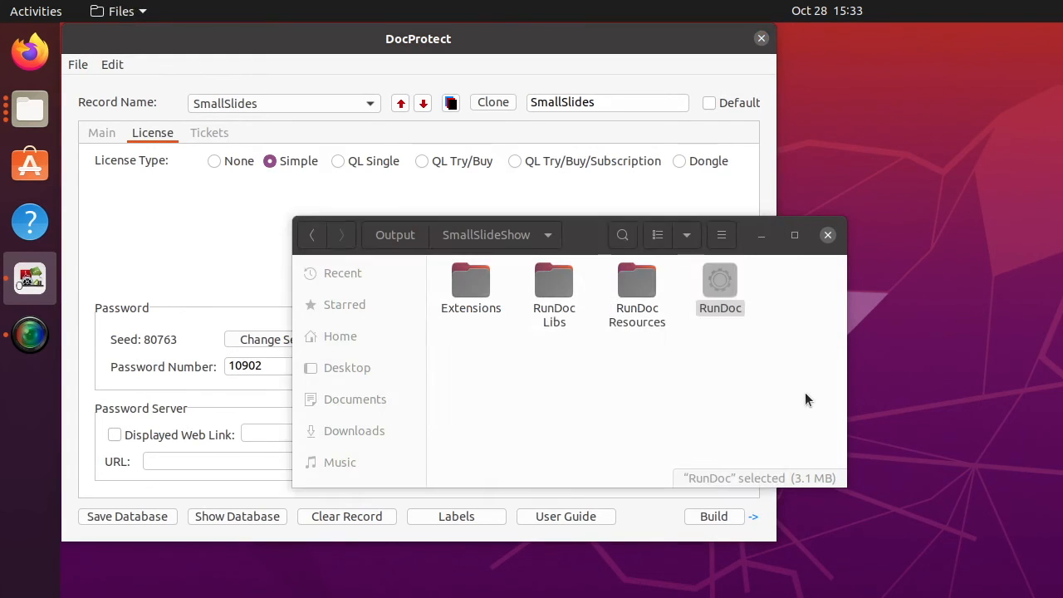
{"action": "double_click", "coordinate": [720, 294]}
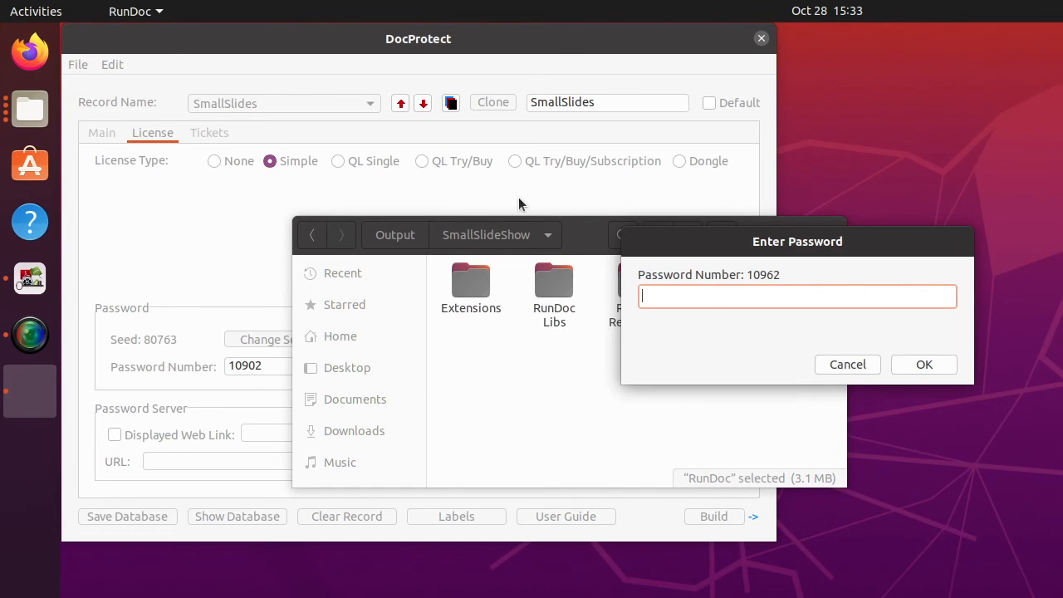
{"action": "left_click_drag", "start_coordinate": [694, 235], "coordinate": [794, 193]}
Correct the password number to 10962, generate its password, and submit it to unlock.
{"action": "left_click", "coordinate": [560, 201]}
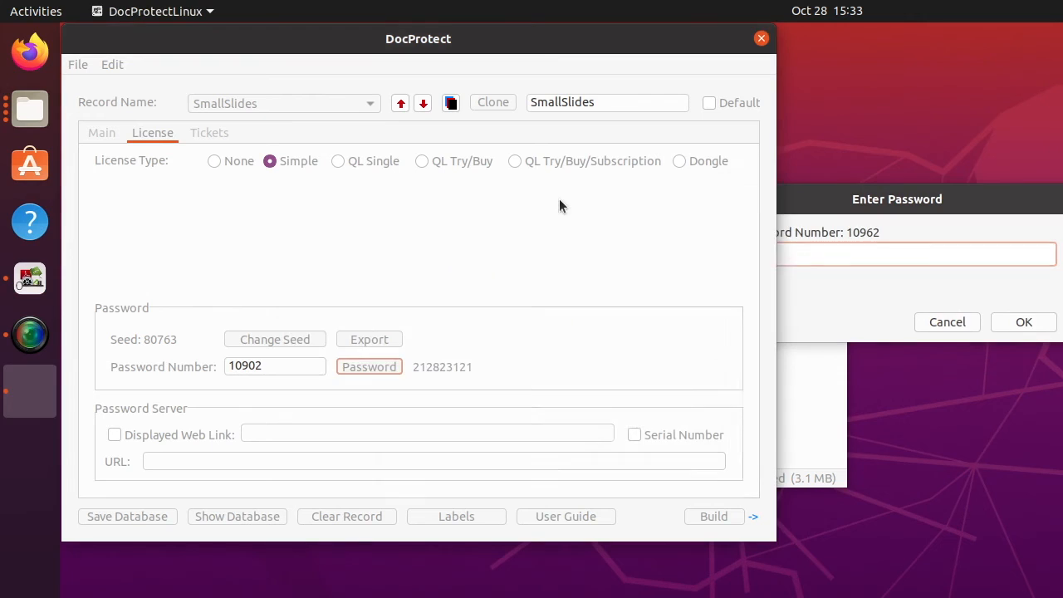
{"action": "left_click", "coordinate": [252, 367]}
{"action": "left_click_drag", "start_coordinate": [255, 368], "coordinate": [248, 368]}
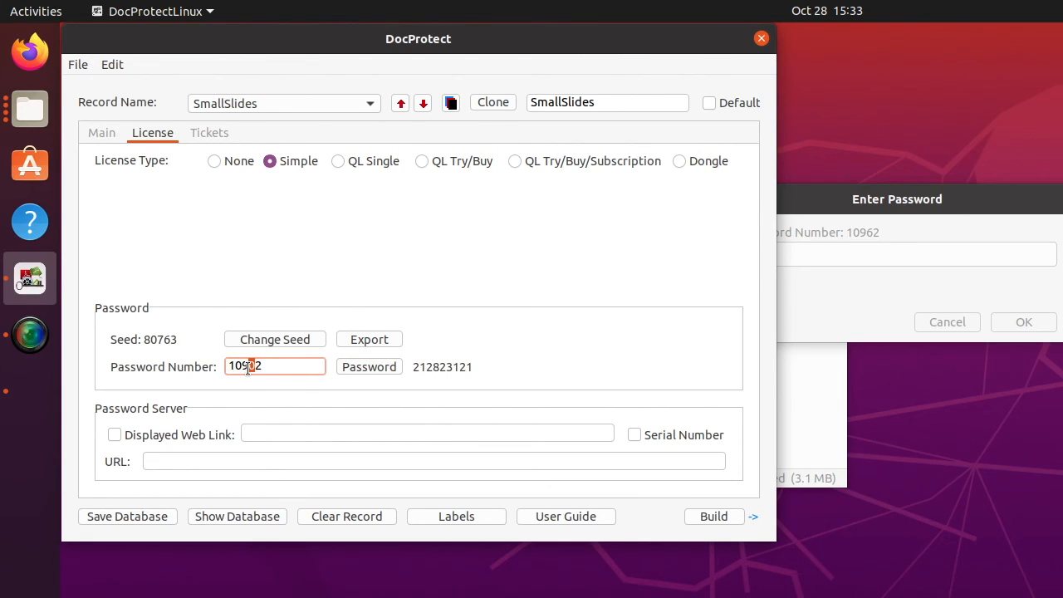
{"action": "type", "text": "6"}
{"action": "left_click", "coordinate": [390, 366]}
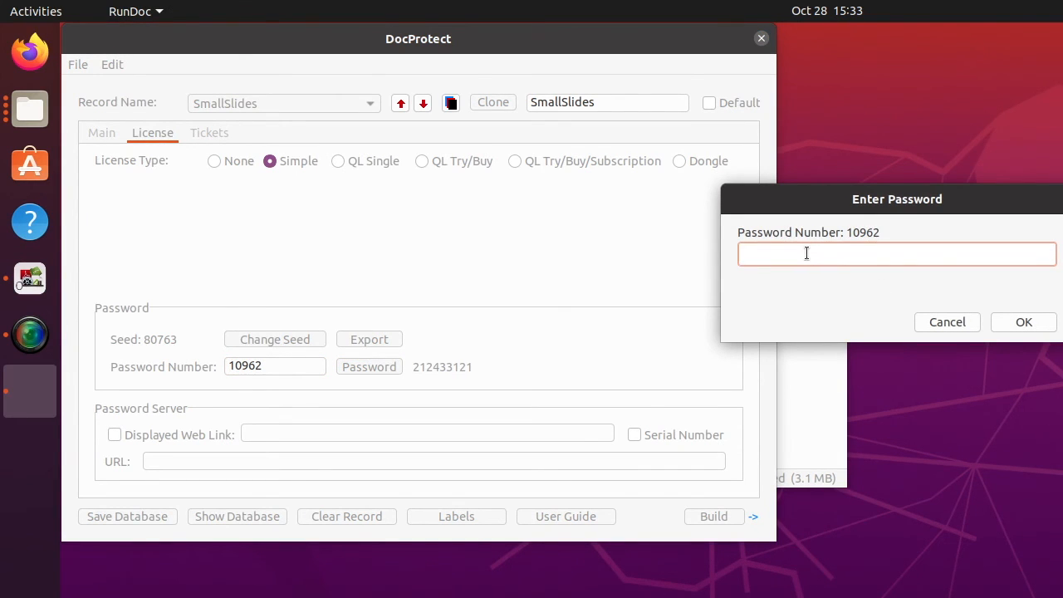
{"action": "left_click", "coordinate": [1019, 322]}
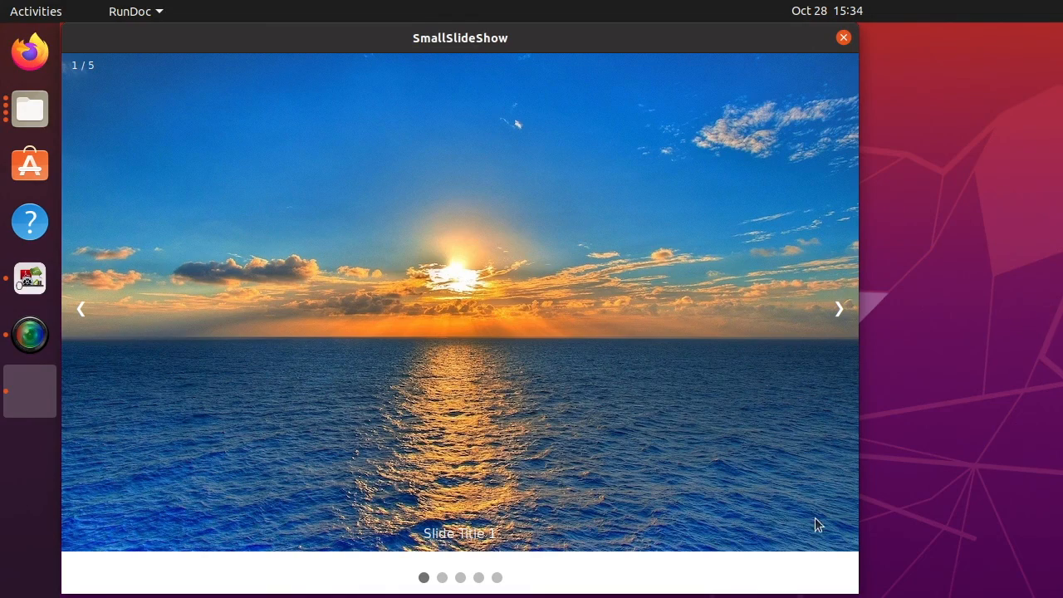
Step forward and back through the slides, then close the slideshow.
{"action": "left_click", "coordinate": [828, 319]}
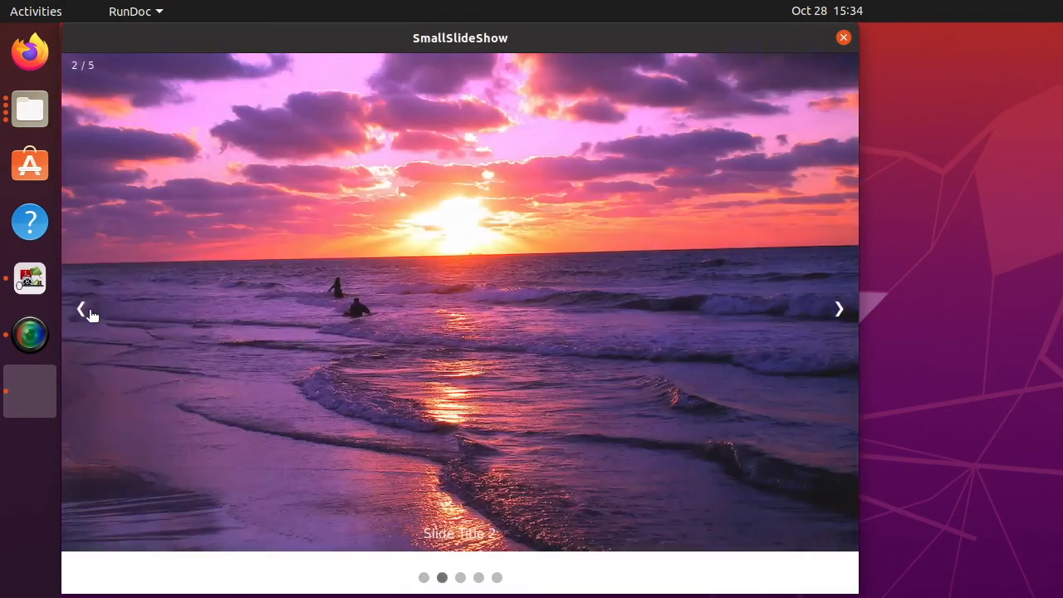
{"action": "left_click", "coordinate": [90, 312]}
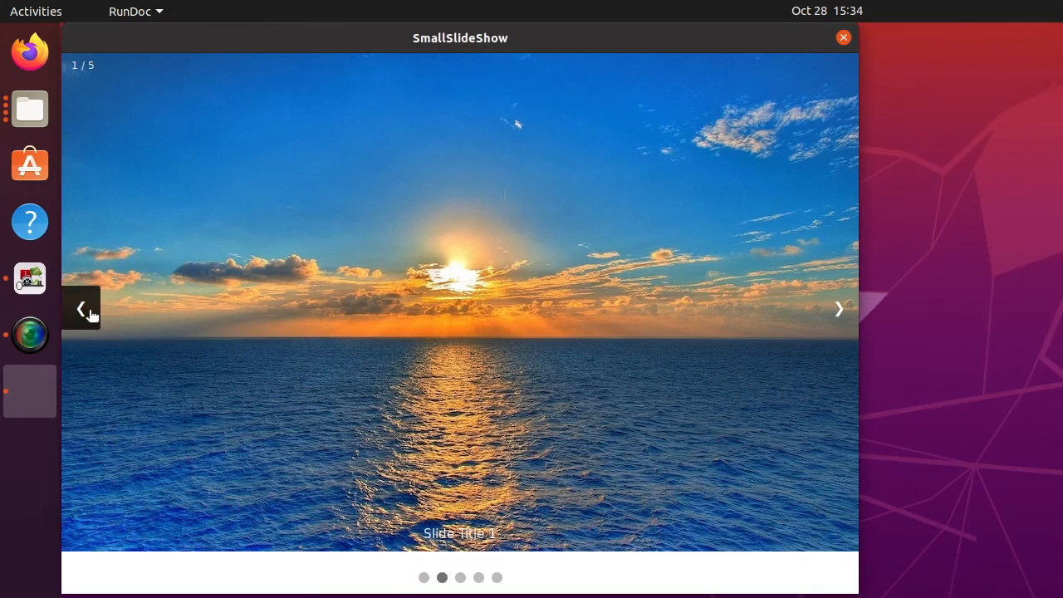
{"action": "left_click", "coordinate": [843, 38]}
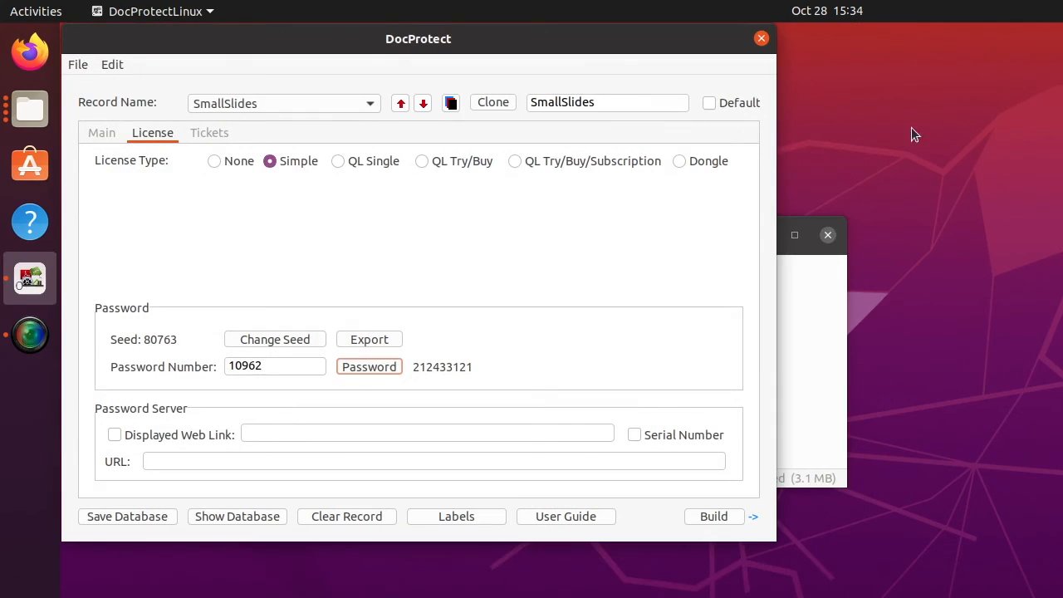
Relaunch SmallSlideShow without a password prompt and return to DocProtect.
{"action": "left_click", "coordinate": [842, 349]}
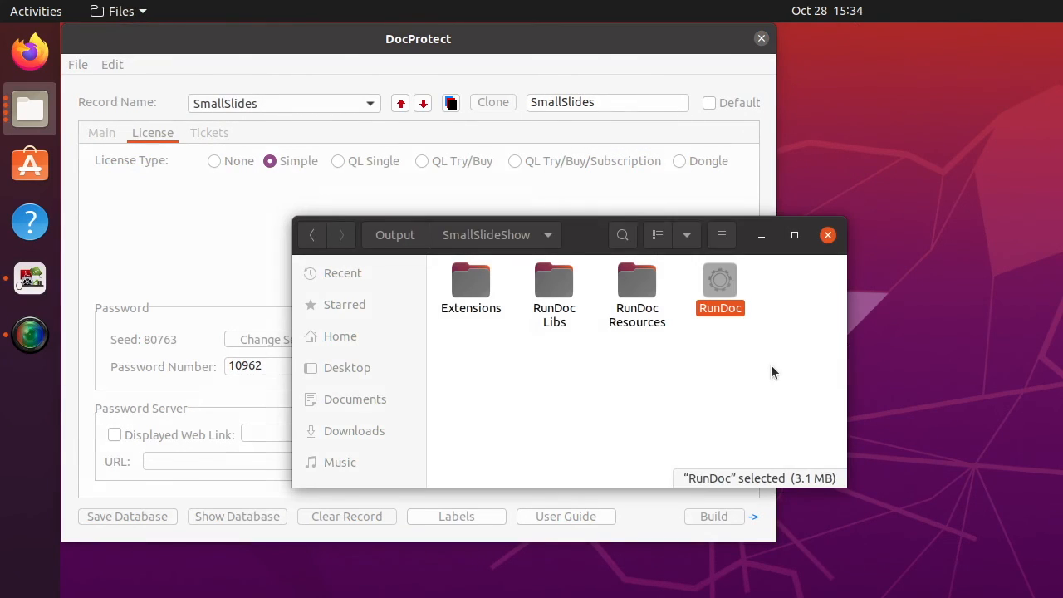
{"action": "double_click", "coordinate": [727, 289]}
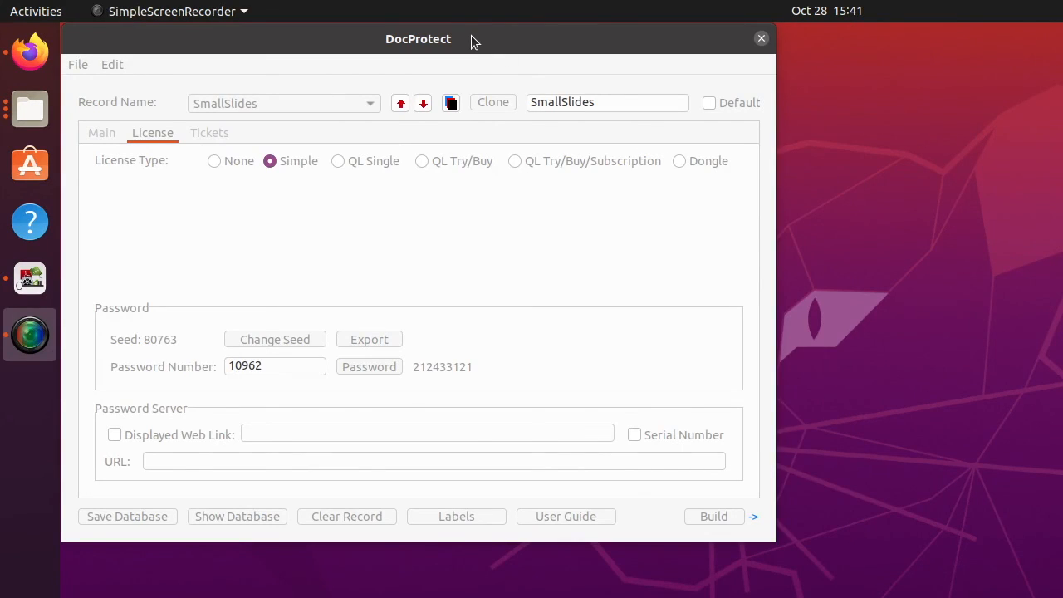
{"action": "left_click", "coordinate": [471, 38]}
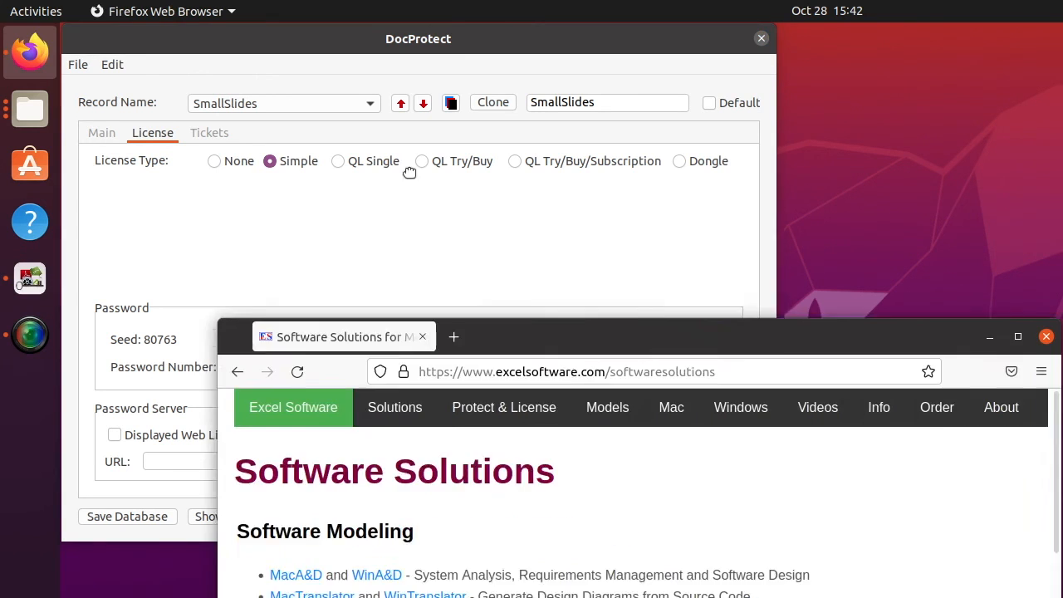
Visit Excel Software's Safe Activation Plans page in Firefox, then move the browser aside.
{"action": "left_click_drag", "start_coordinate": [515, 323], "coordinate": [377, 29]}
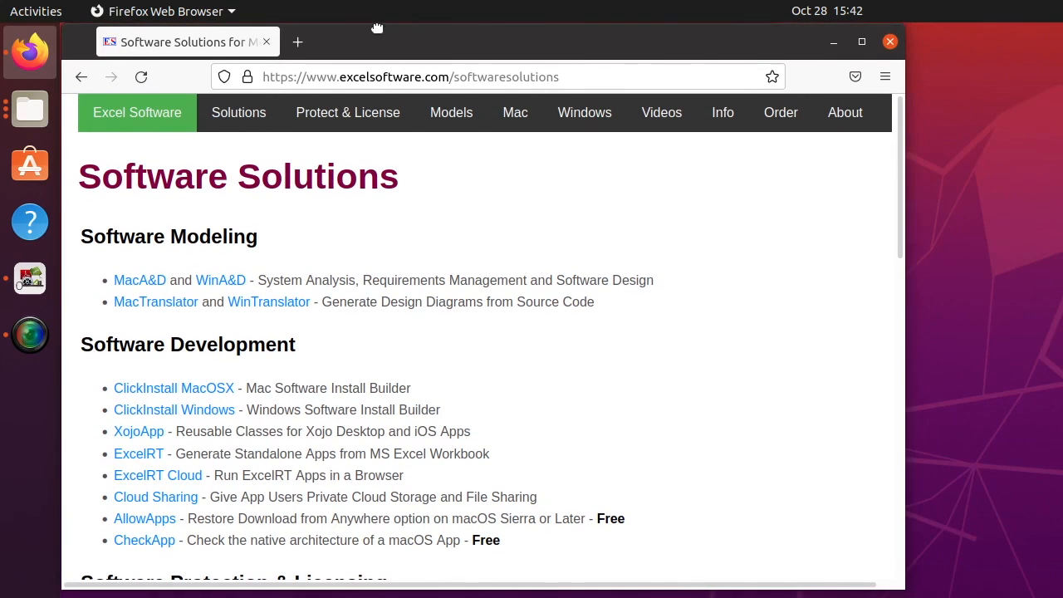
{"action": "left_click", "coordinate": [252, 120]}
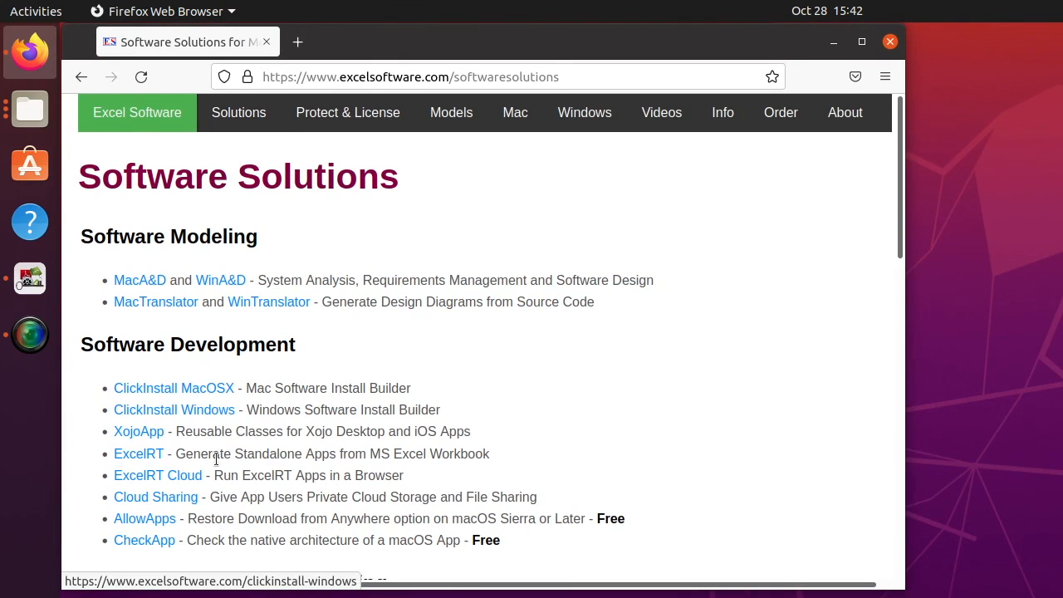
{"action": "scroll", "coordinate": [216, 457], "scroll_direction": "down", "scroll_amount": 10}
{"action": "scroll", "coordinate": [216, 461], "scroll_direction": "up", "scroll_amount": 2}
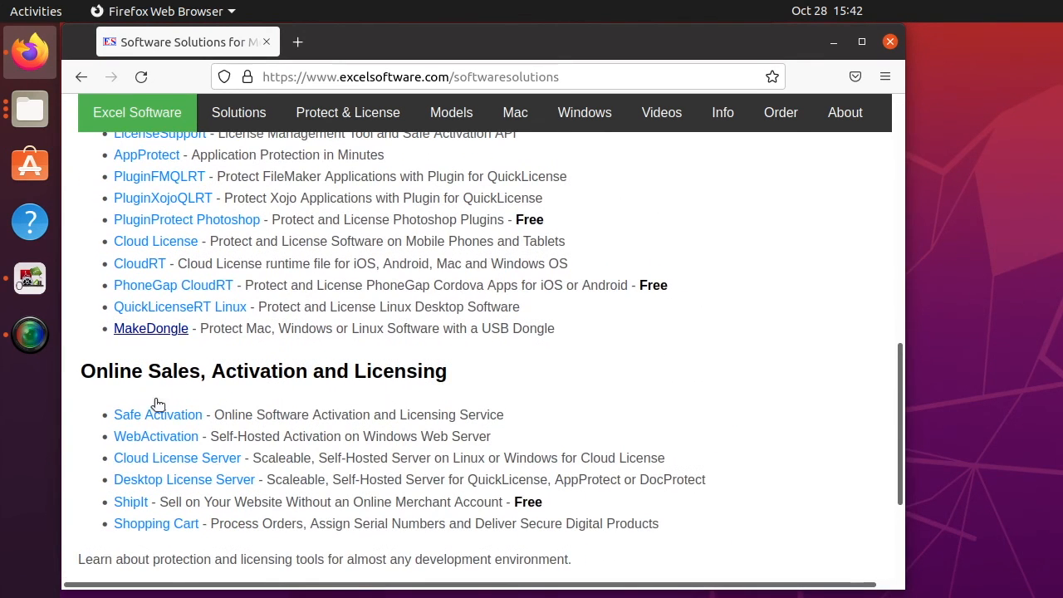
{"action": "left_click", "coordinate": [166, 415]}
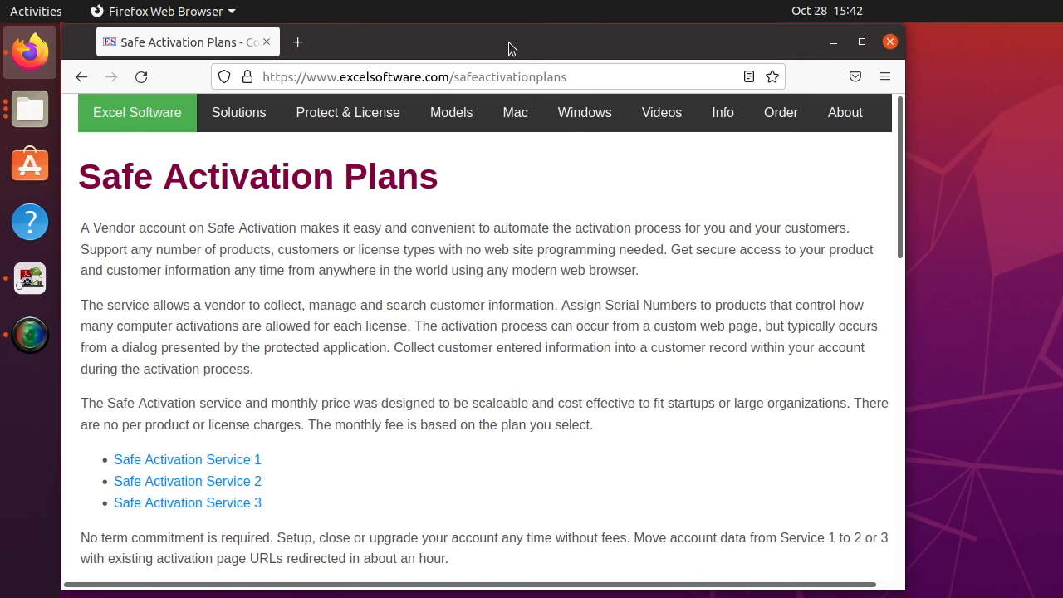
{"action": "left_click_drag", "start_coordinate": [508, 41], "coordinate": [865, 597]}
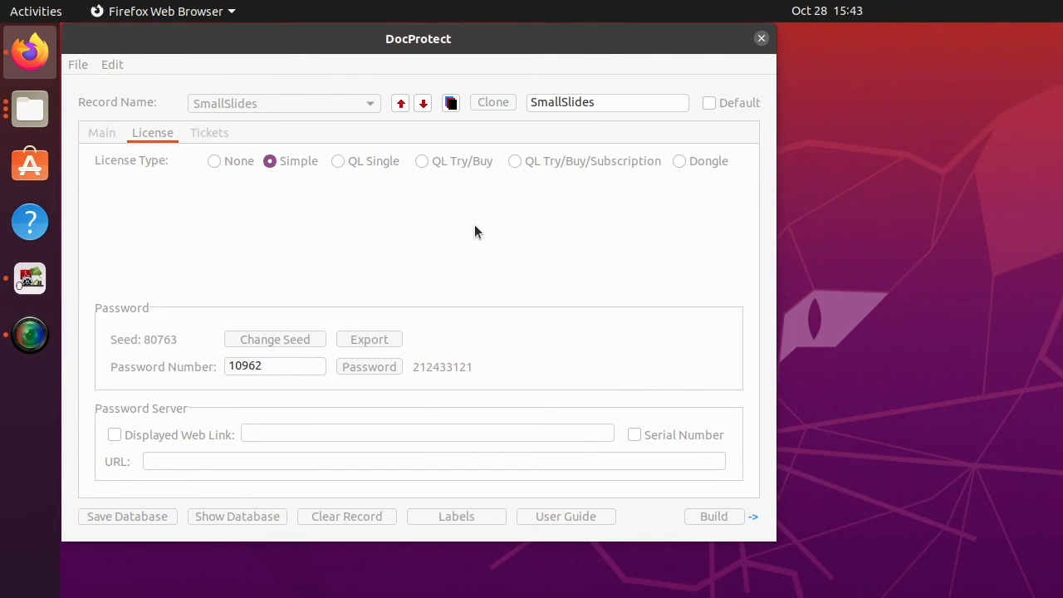
{"action": "left_click", "coordinate": [416, 240]}
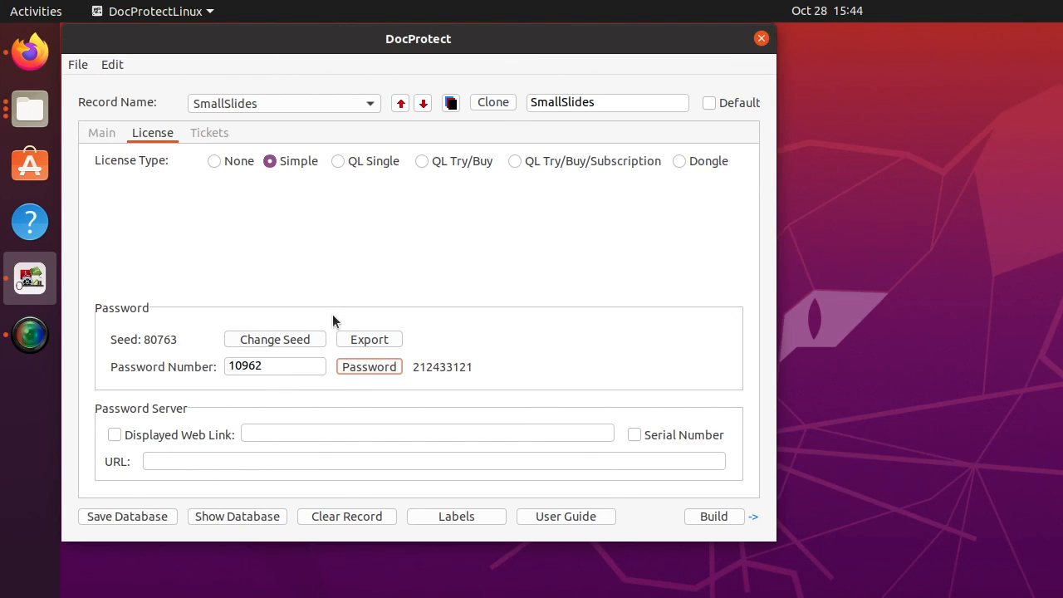
Bring Firefox back and scroll Software Solutions to the Software Protection & Licensing list.
{"action": "left_click_drag", "start_coordinate": [726, 594], "coordinate": [411, 37]}
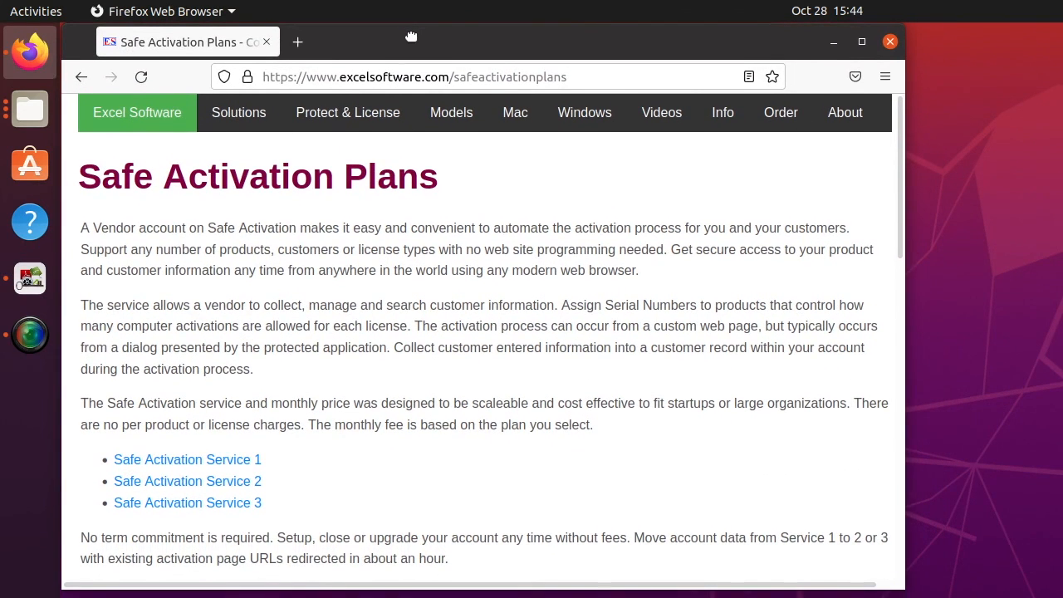
{"action": "left_click", "coordinate": [231, 123]}
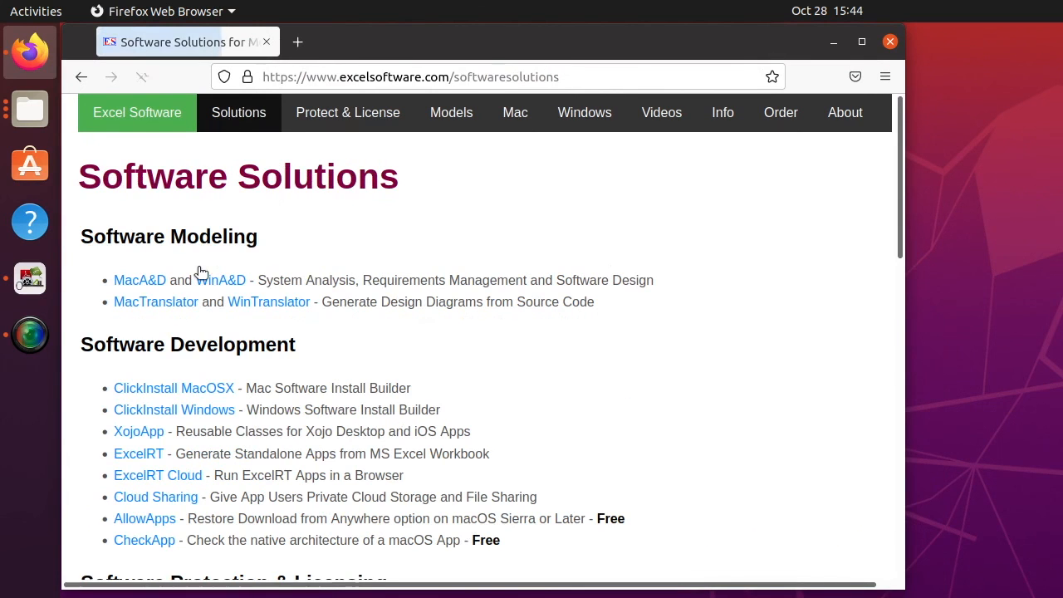
{"action": "scroll", "coordinate": [141, 458], "scroll_direction": "down", "scroll_amount": 6}
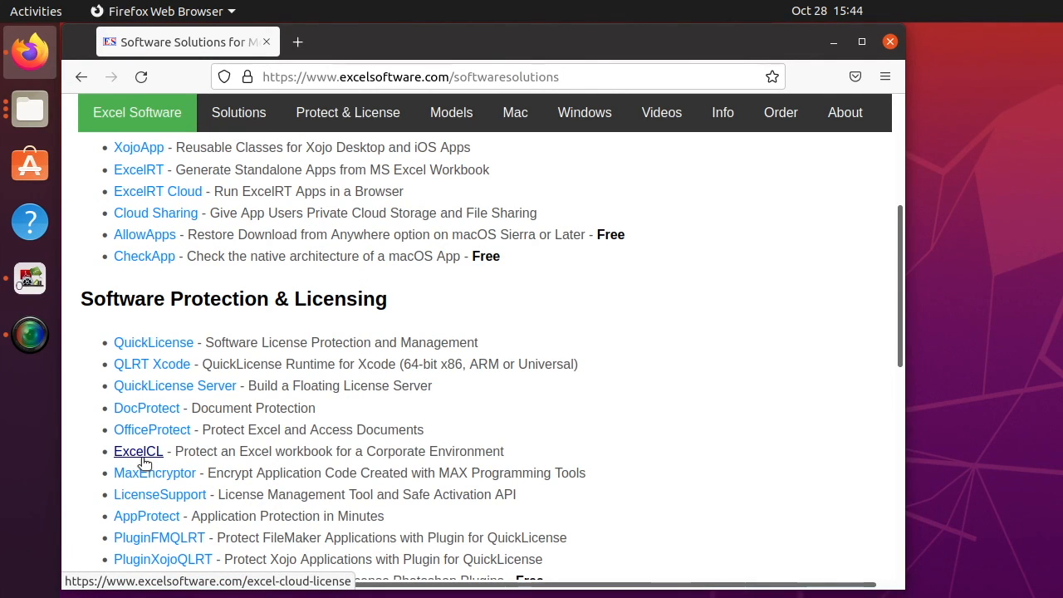
{"action": "scroll", "coordinate": [143, 462], "scroll_direction": "down", "scroll_amount": 2}
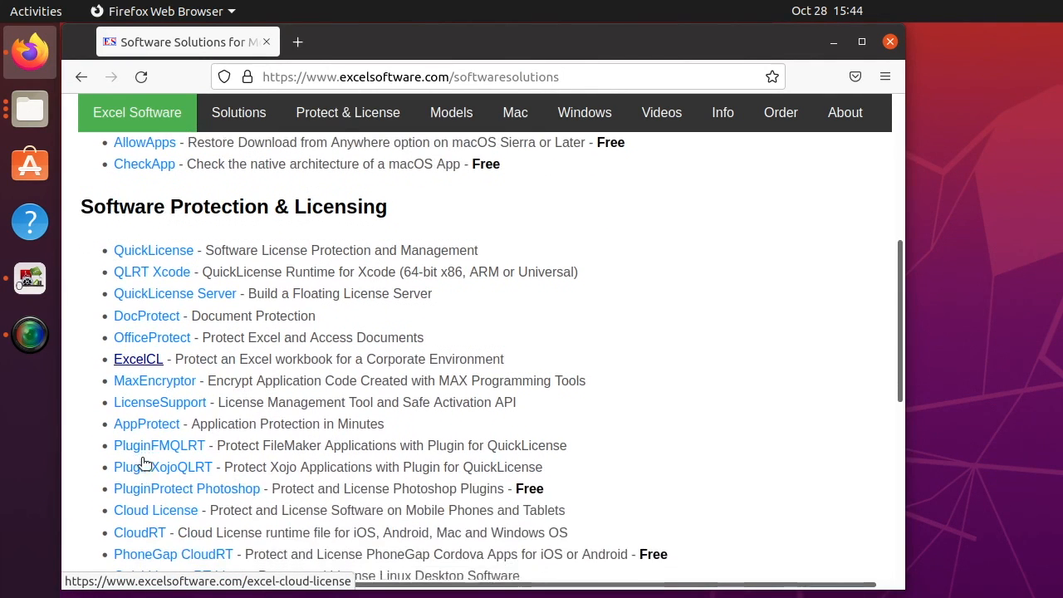
{"action": "scroll", "coordinate": [145, 465], "scroll_direction": "down", "scroll_amount": 2}
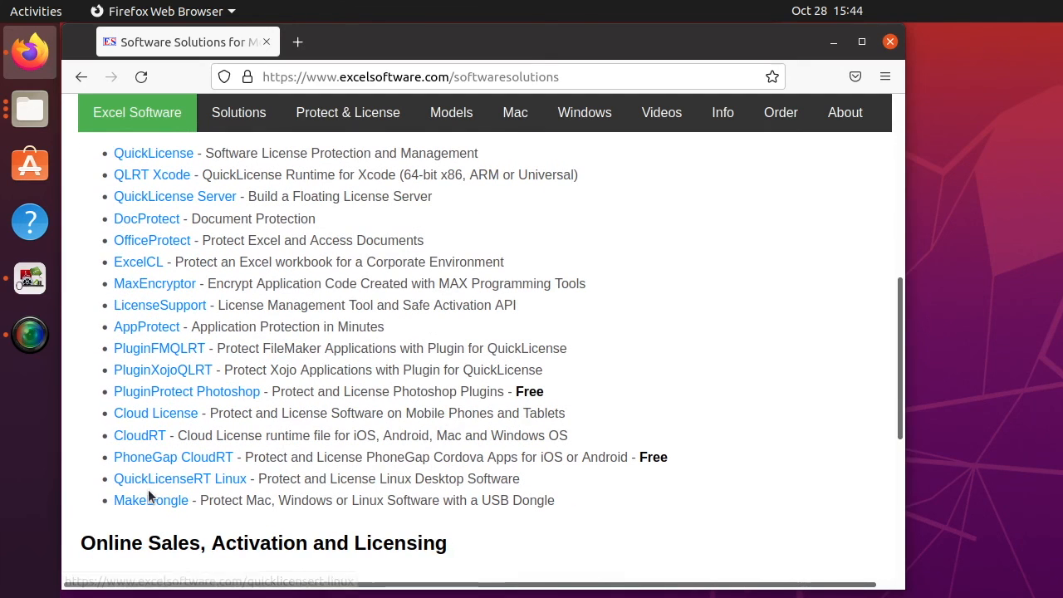